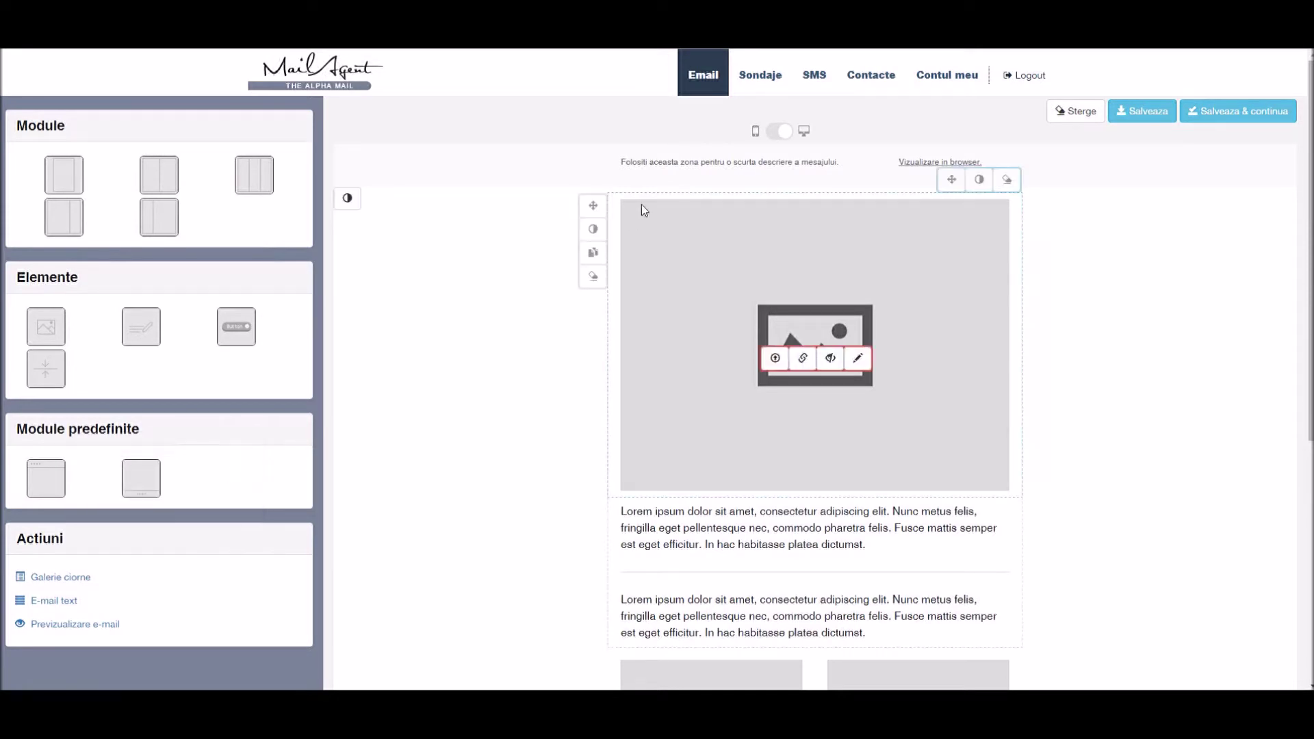
Set the background colour of the email's header description strip to #d68484.
scroll(574, 490, "down", 6)
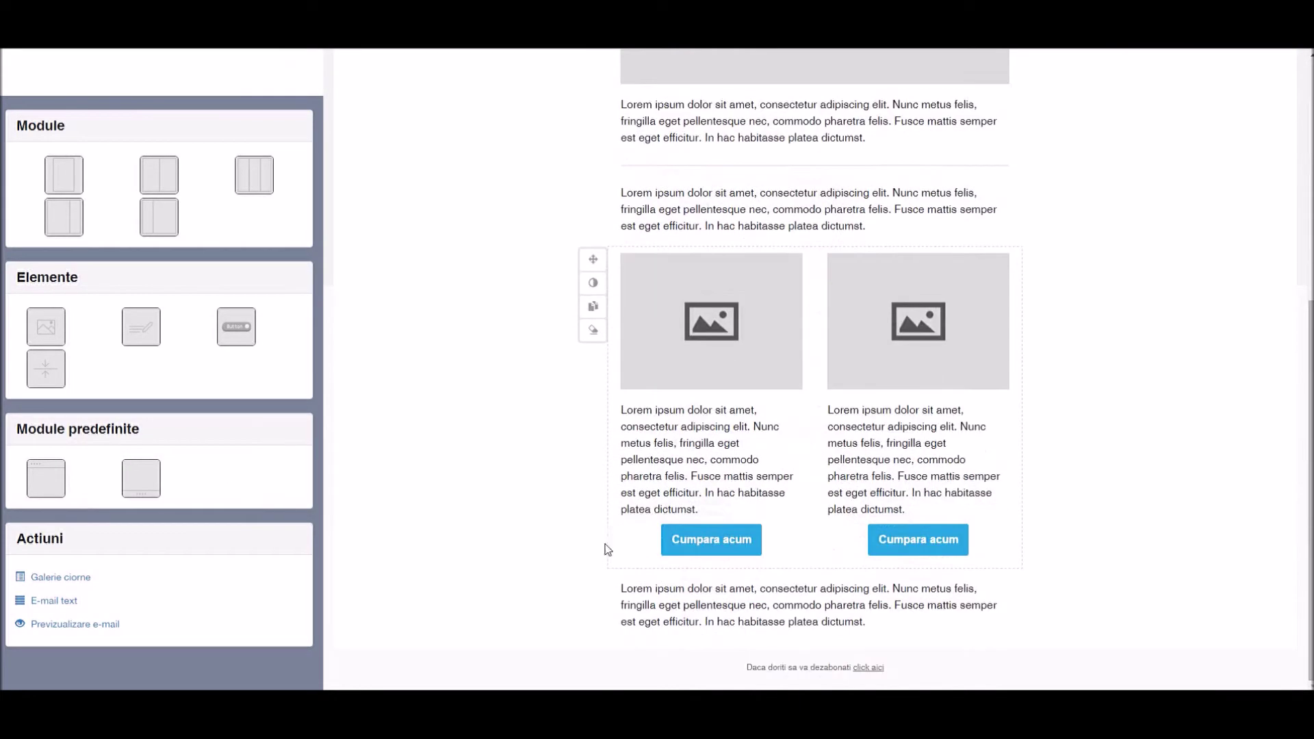
scroll(375, 326, "up", 6)
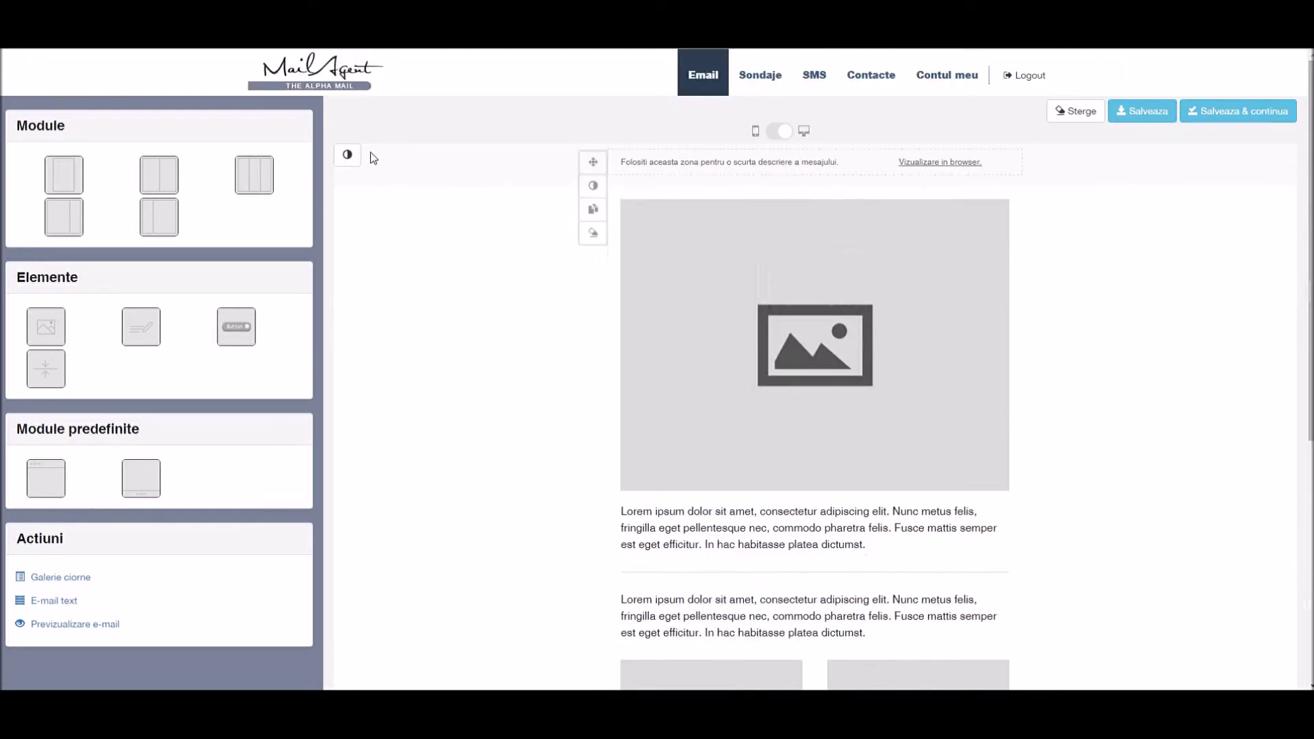
left_click(347, 153)
left_click(377, 191)
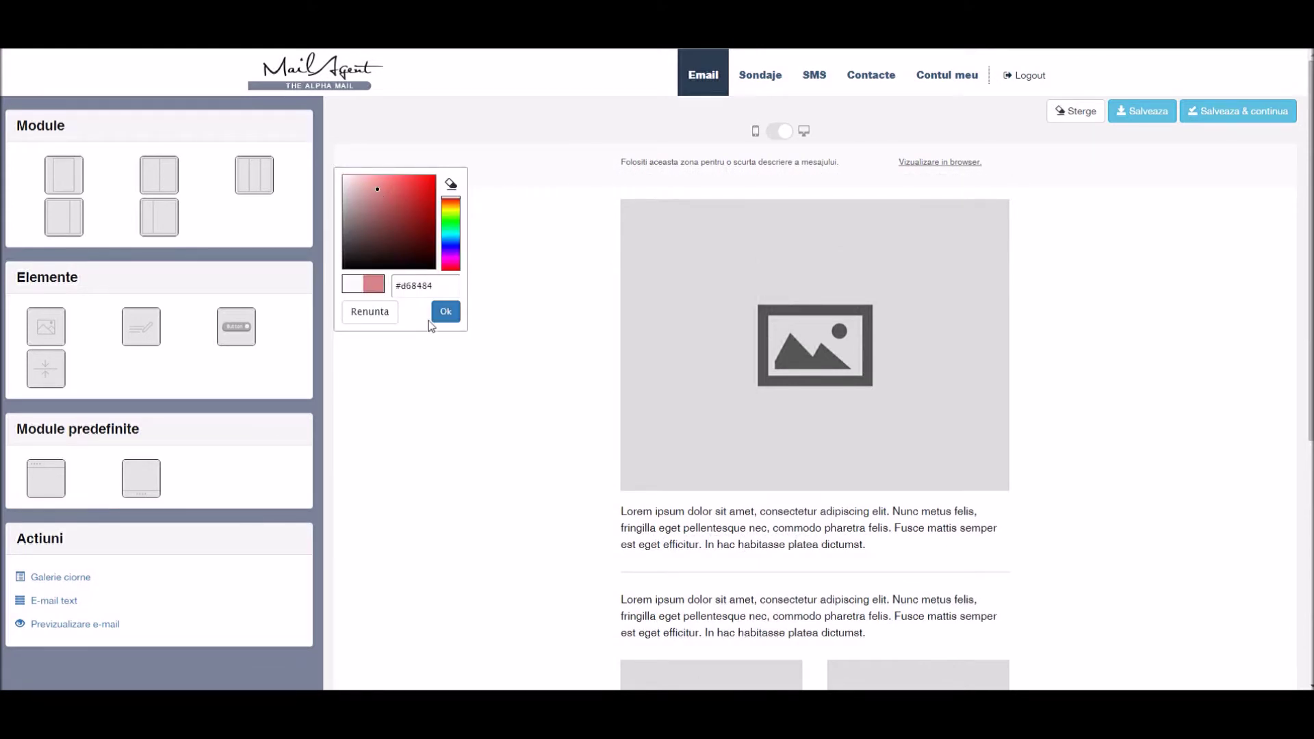
left_click(446, 312)
Set the background colour of the email's main body area to a dark reddish brown.
left_click(347, 198)
left_click(381, 272)
left_click(446, 356)
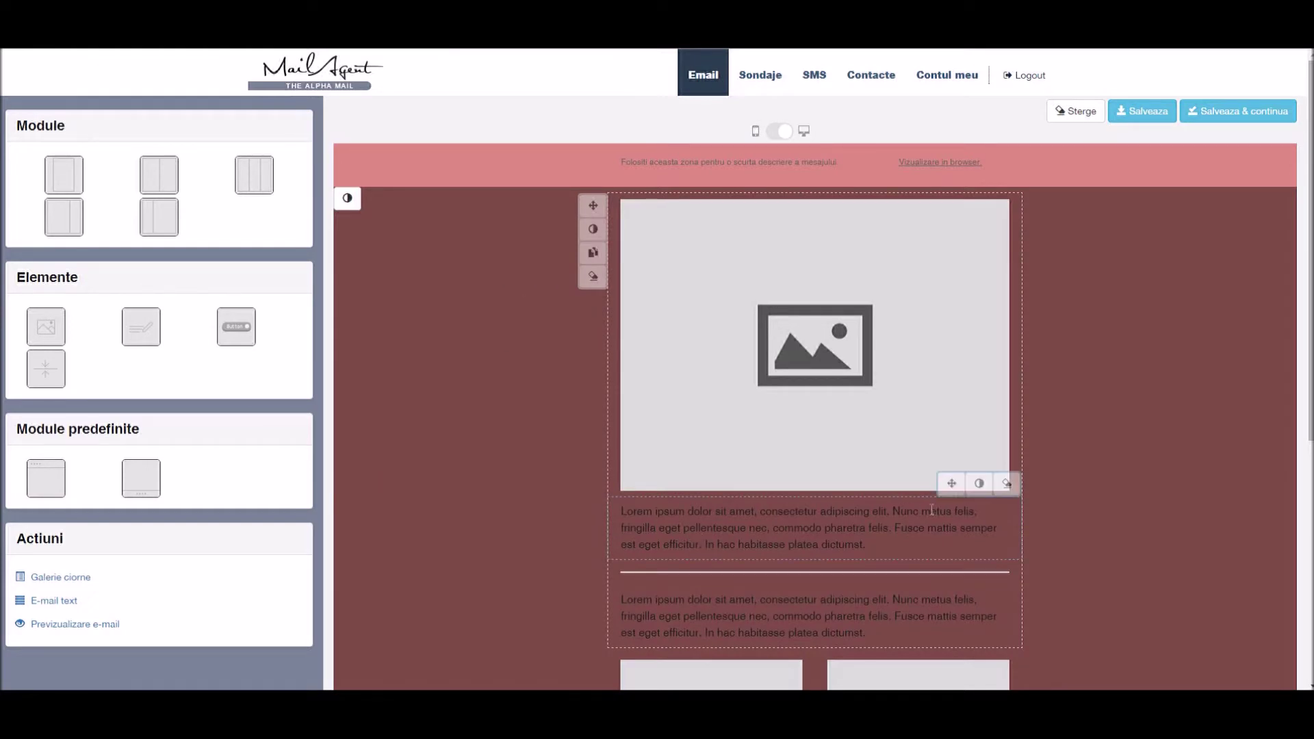
Set the background colour of the text block below the large image to #a91e1e.
left_click(978, 483)
left_click(1050, 536)
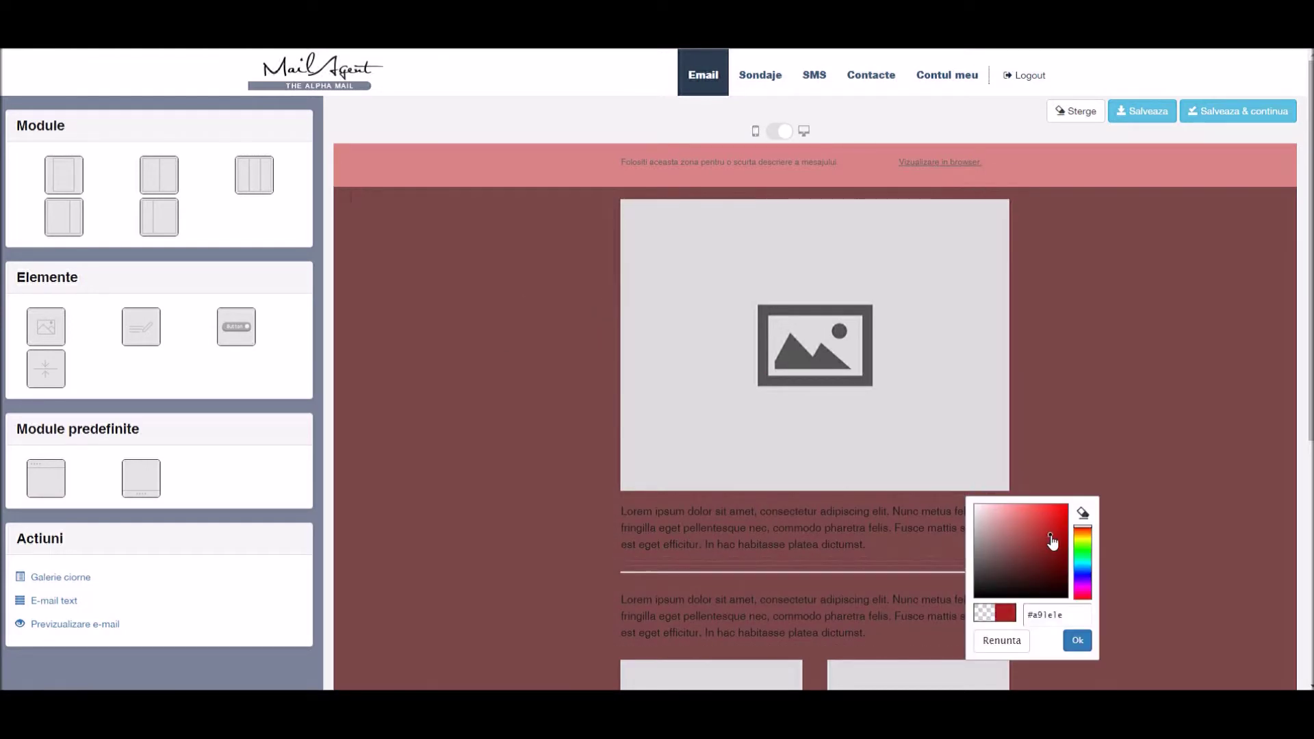
left_click(1077, 640)
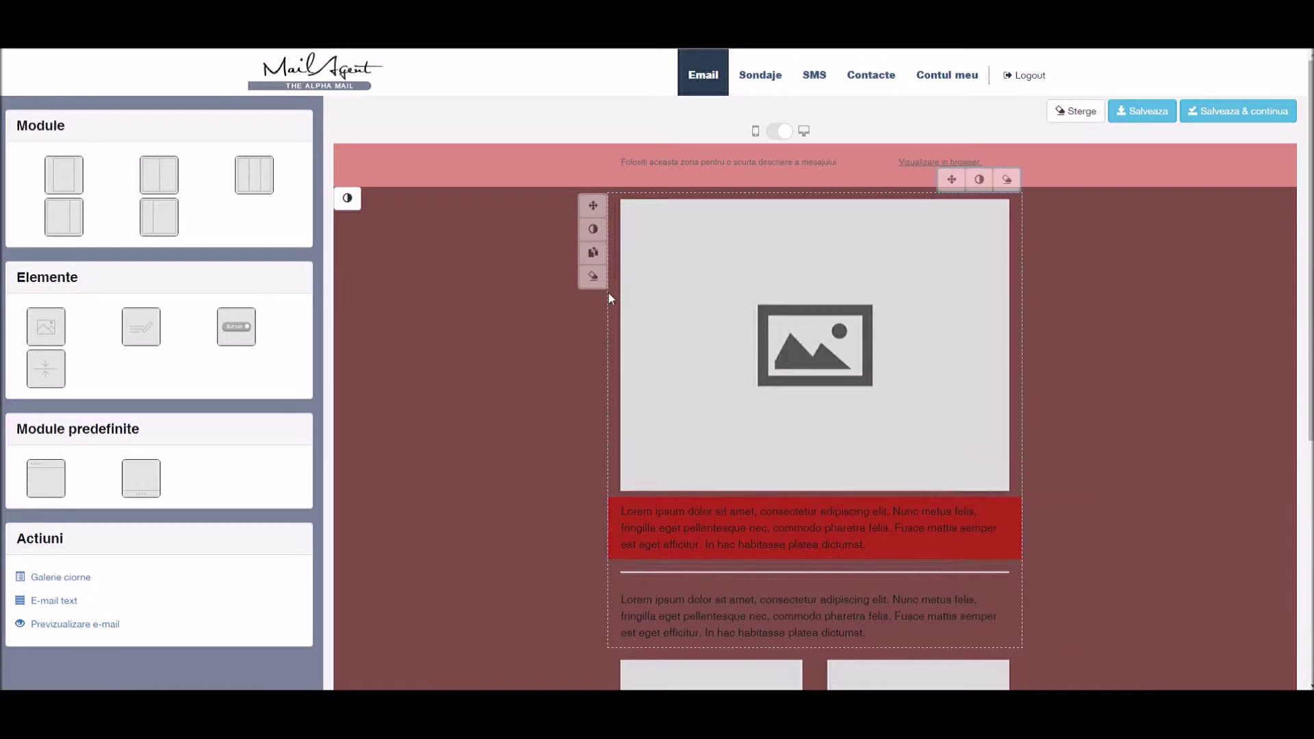
Set the background colour of the module containing the large image to a muted reddish brown.
left_click(592, 229)
left_click(619, 307)
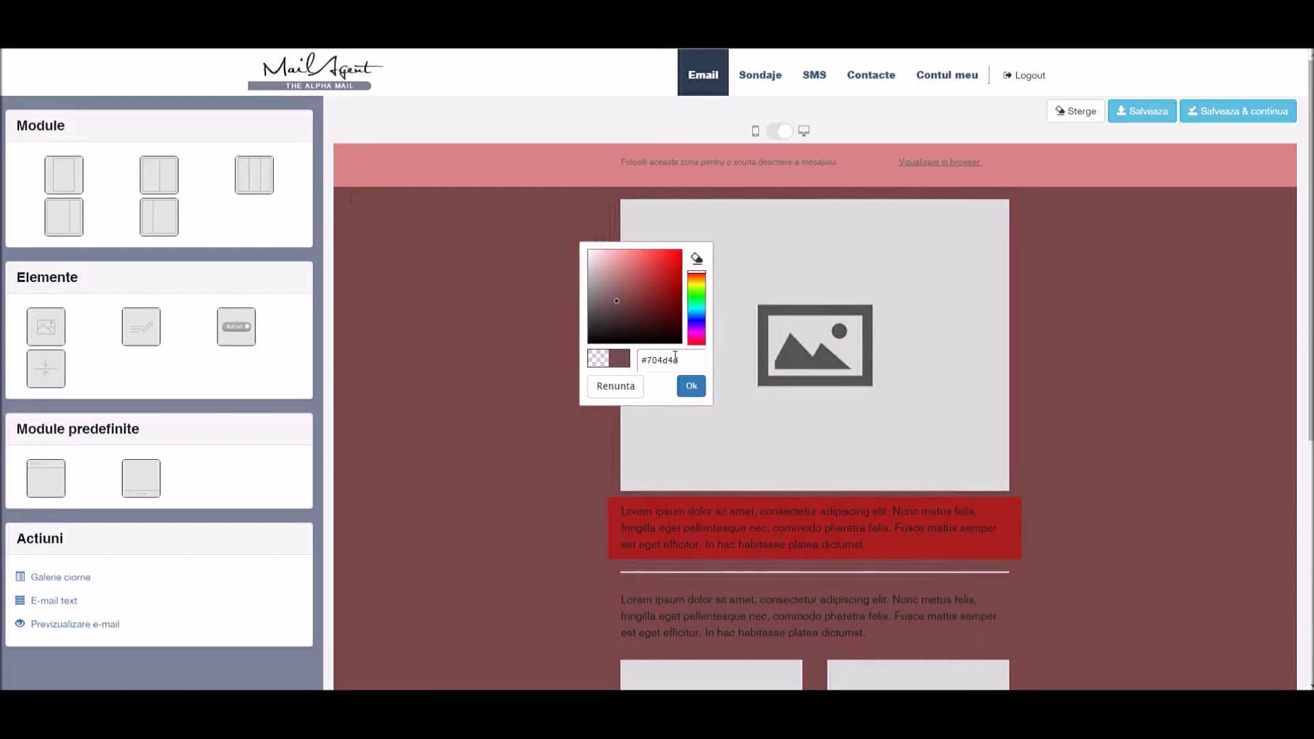
left_click(691, 386)
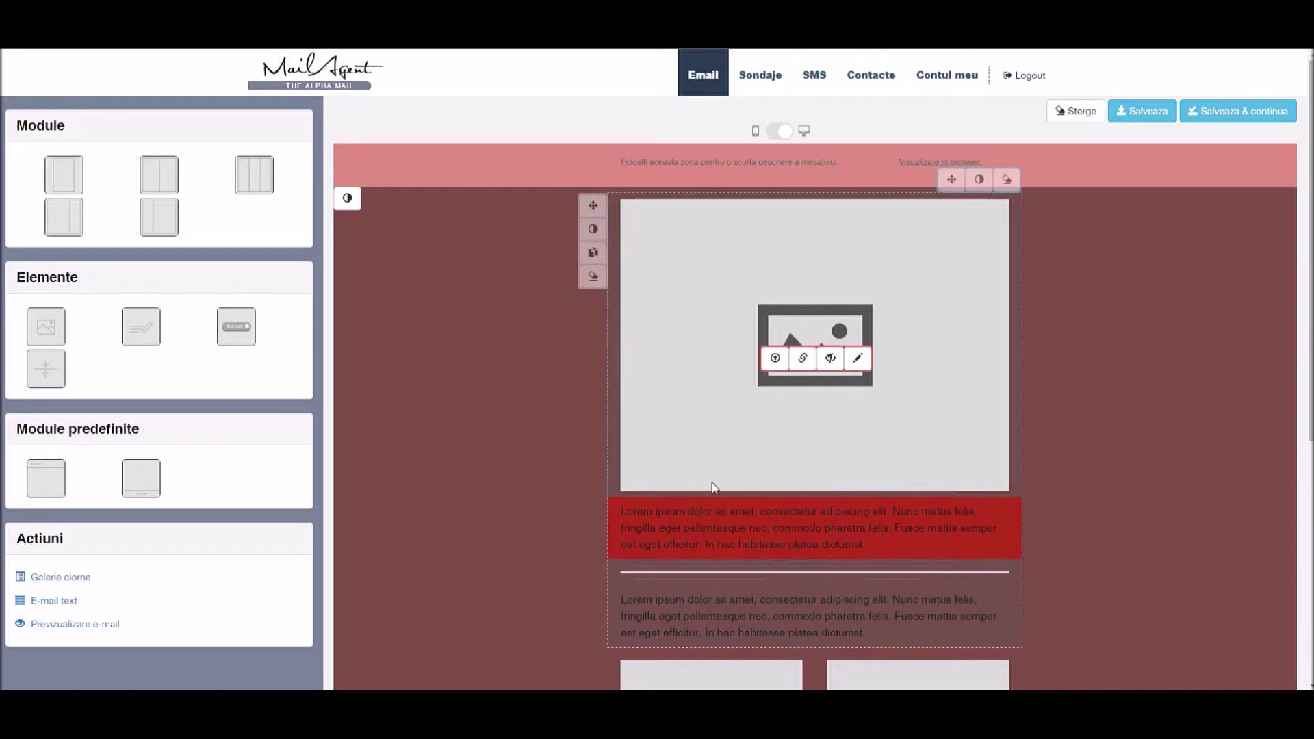
Set the background colour of the module containing the large image to white.
left_click(592, 228)
left_click_drag(615, 306, 587, 256)
left_click(691, 386)
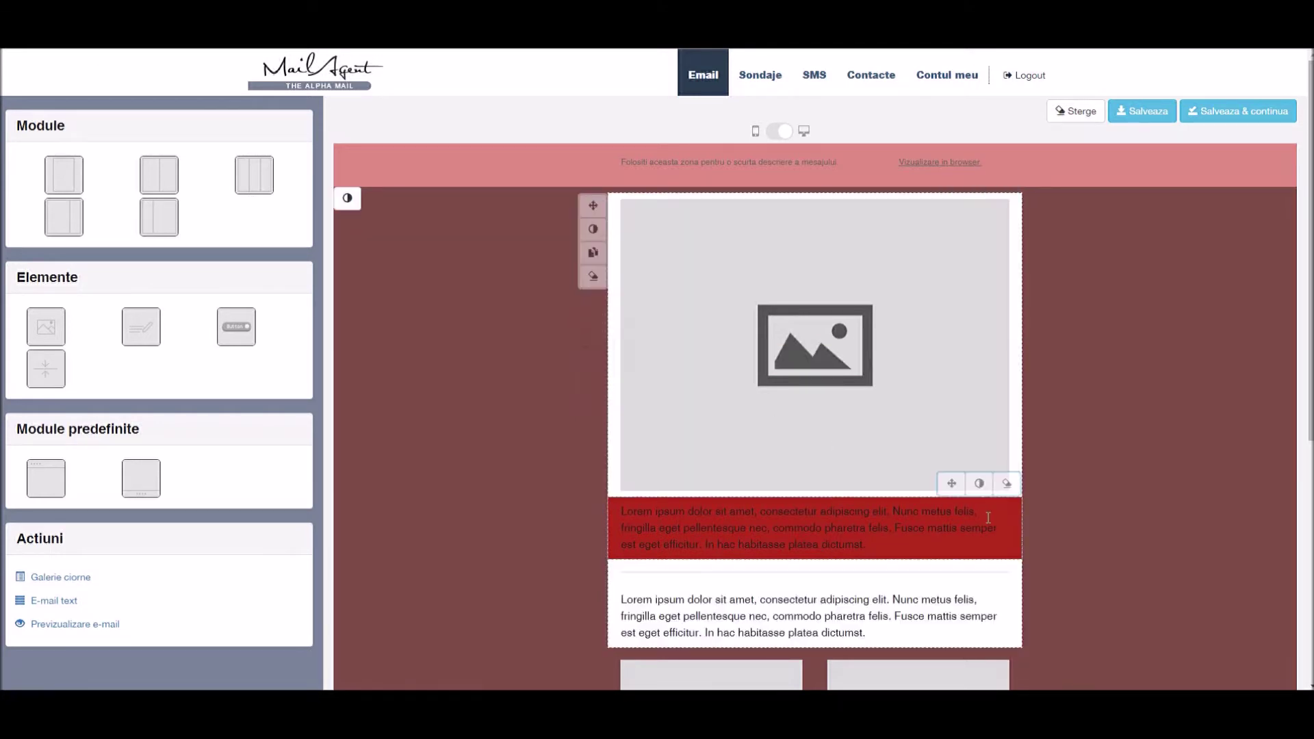
Set the background colour of the text block below the large image to near-white.
left_click(978, 483)
left_click_drag(1051, 540, 975, 509)
left_click(1077, 641)
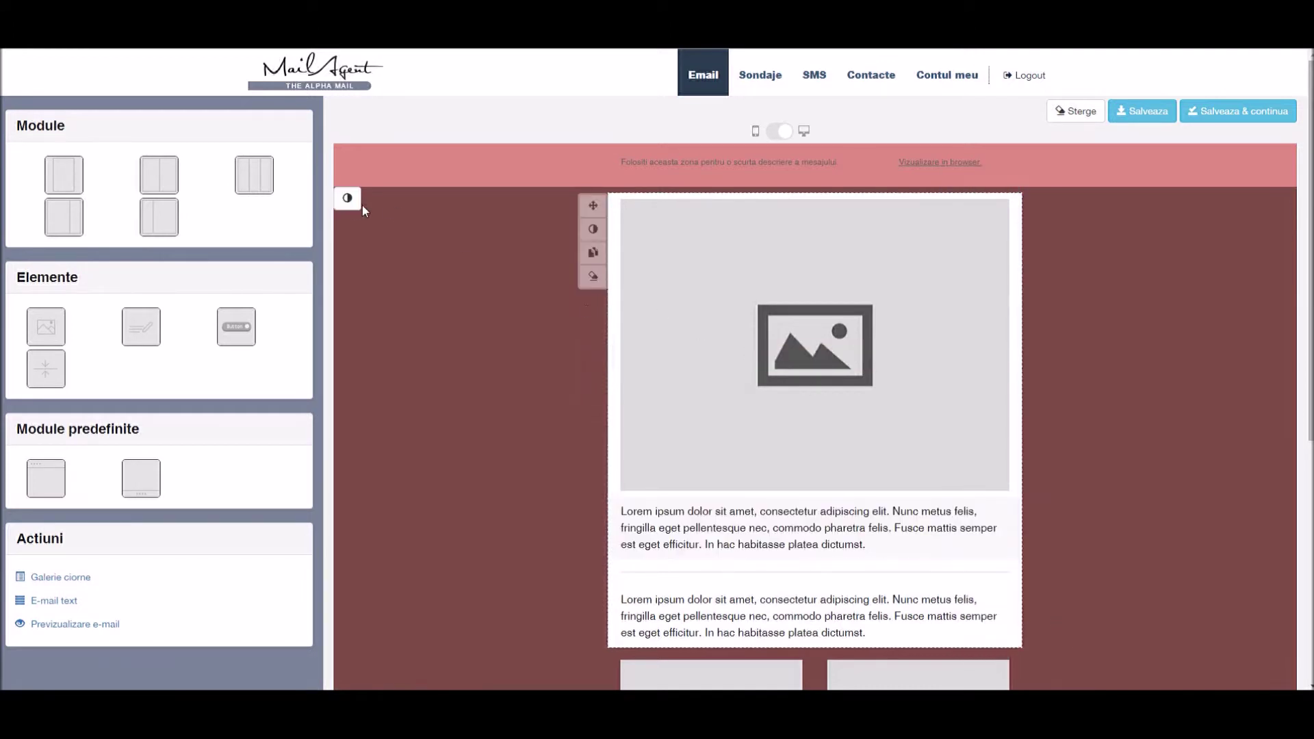
Set the background colour of the email's main body area to a very pale, almost white pink.
left_click(347, 196)
left_click(360, 233)
left_click_drag(353, 227, 343, 219)
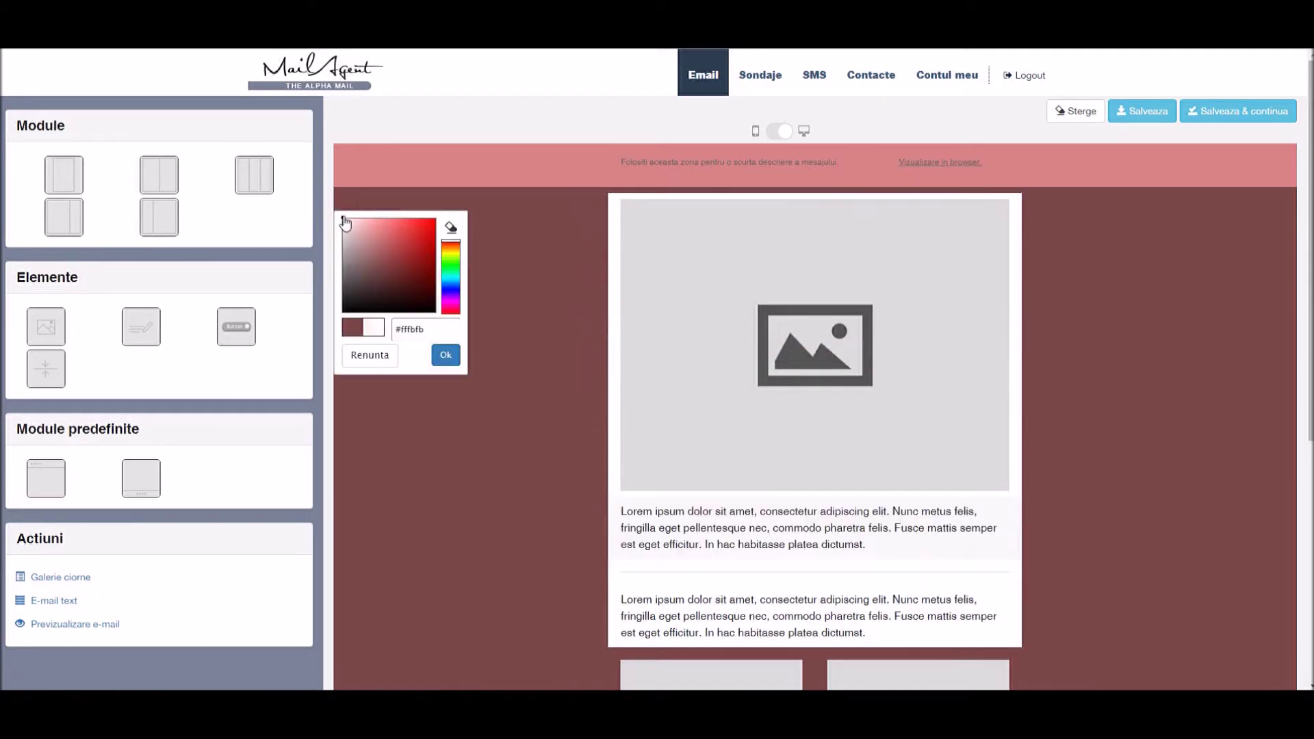
left_click(445, 355)
Insert a single-column module directly below the header strip and fill it with an image followed by a text block.
left_click_drag(65, 177, 690, 205)
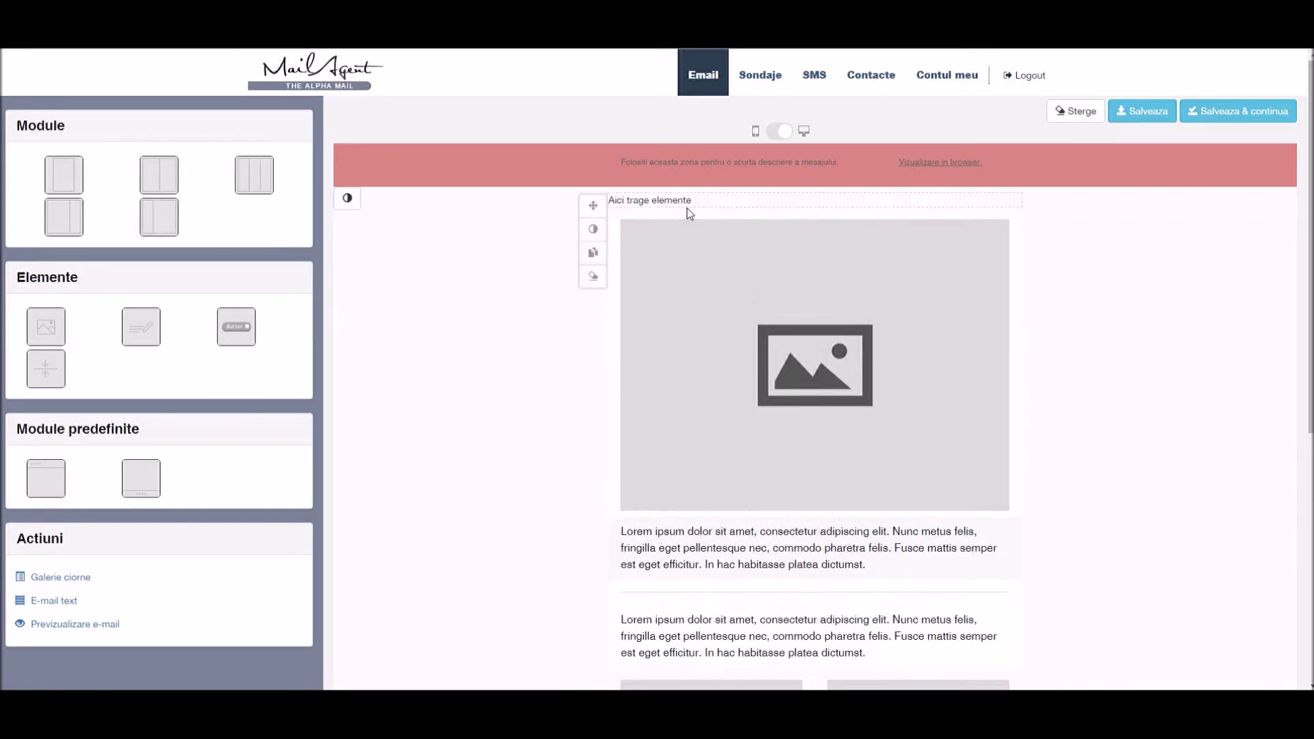
left_click_drag(50, 335, 716, 208)
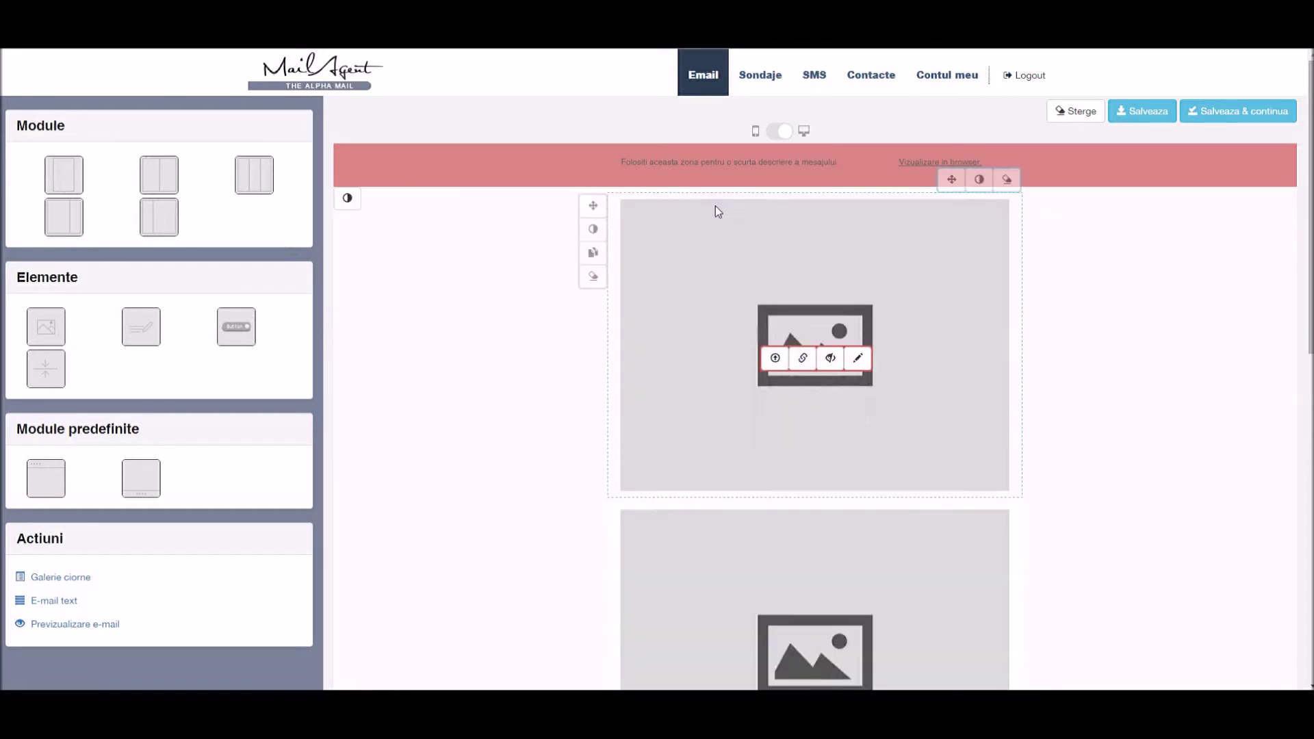
left_click_drag(141, 326, 762, 498)
Extend the new single-column module with a separator, a second text block and a button below its first text block.
scroll(156, 372, "down", 1)
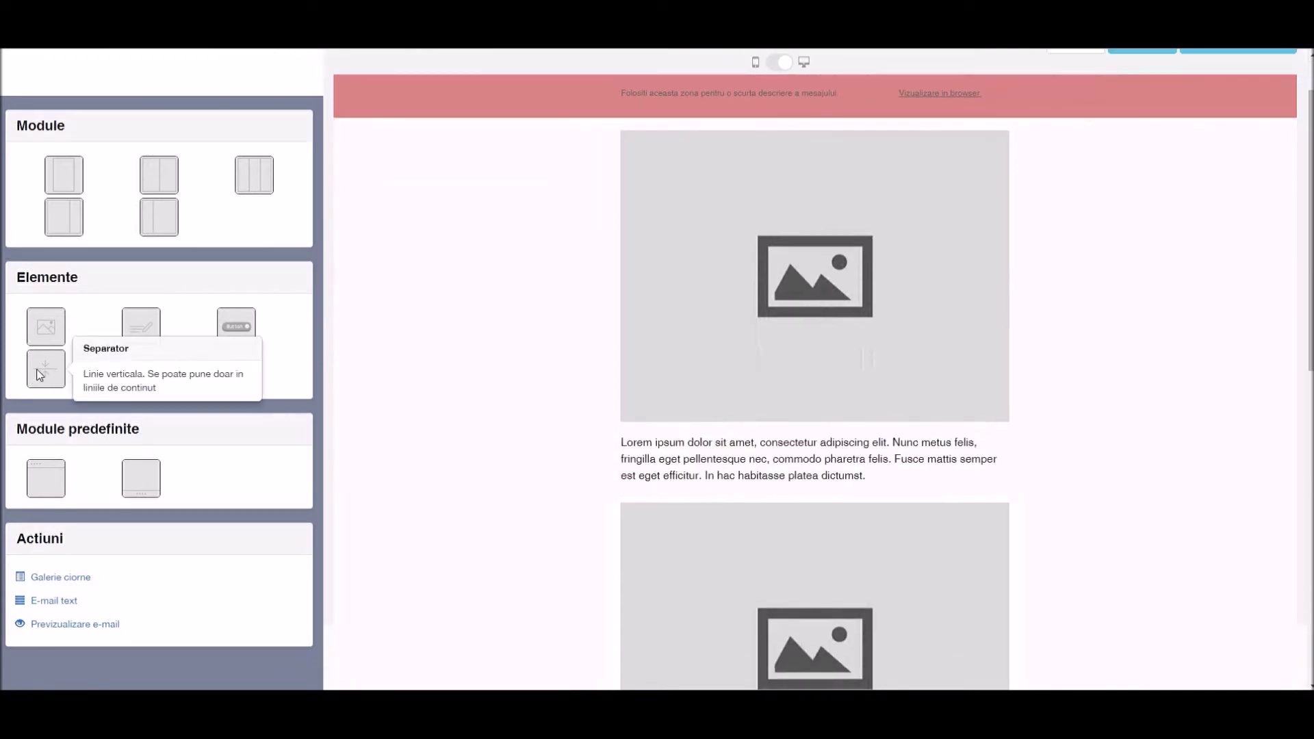
left_click(747, 486)
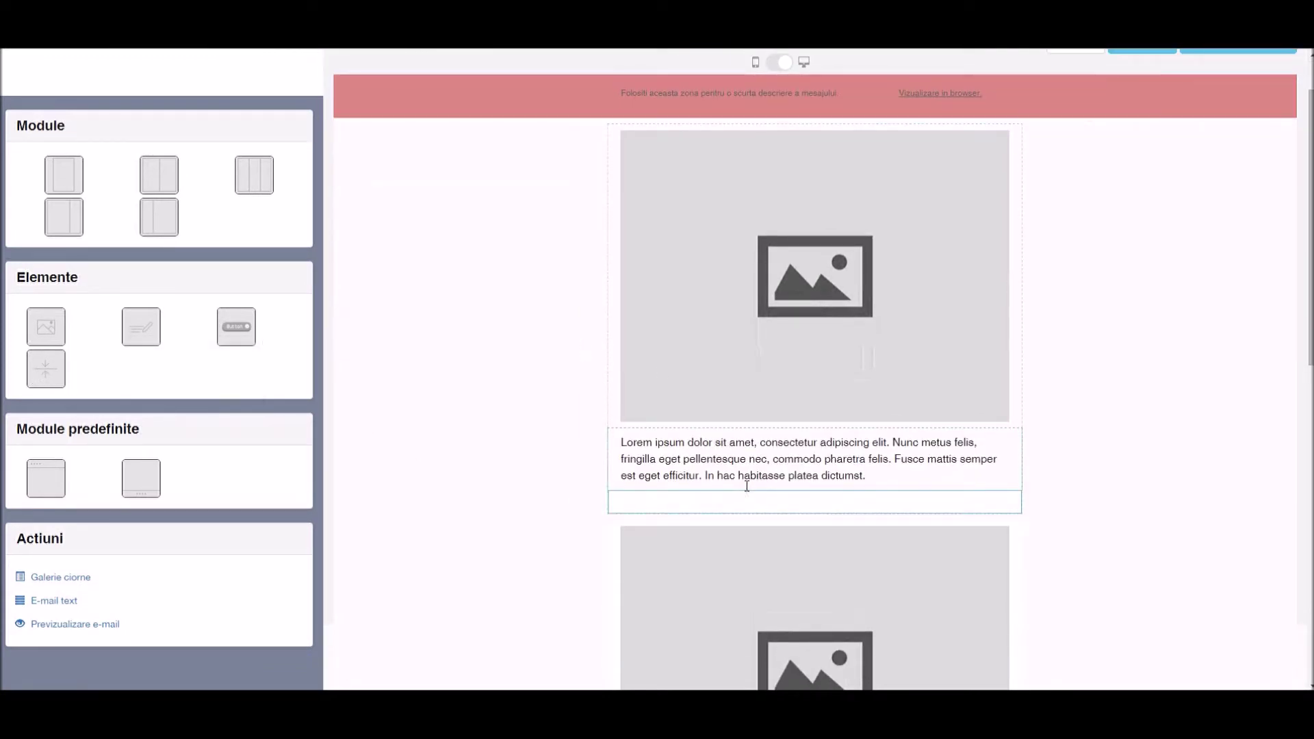
scroll(408, 431, "down", 2)
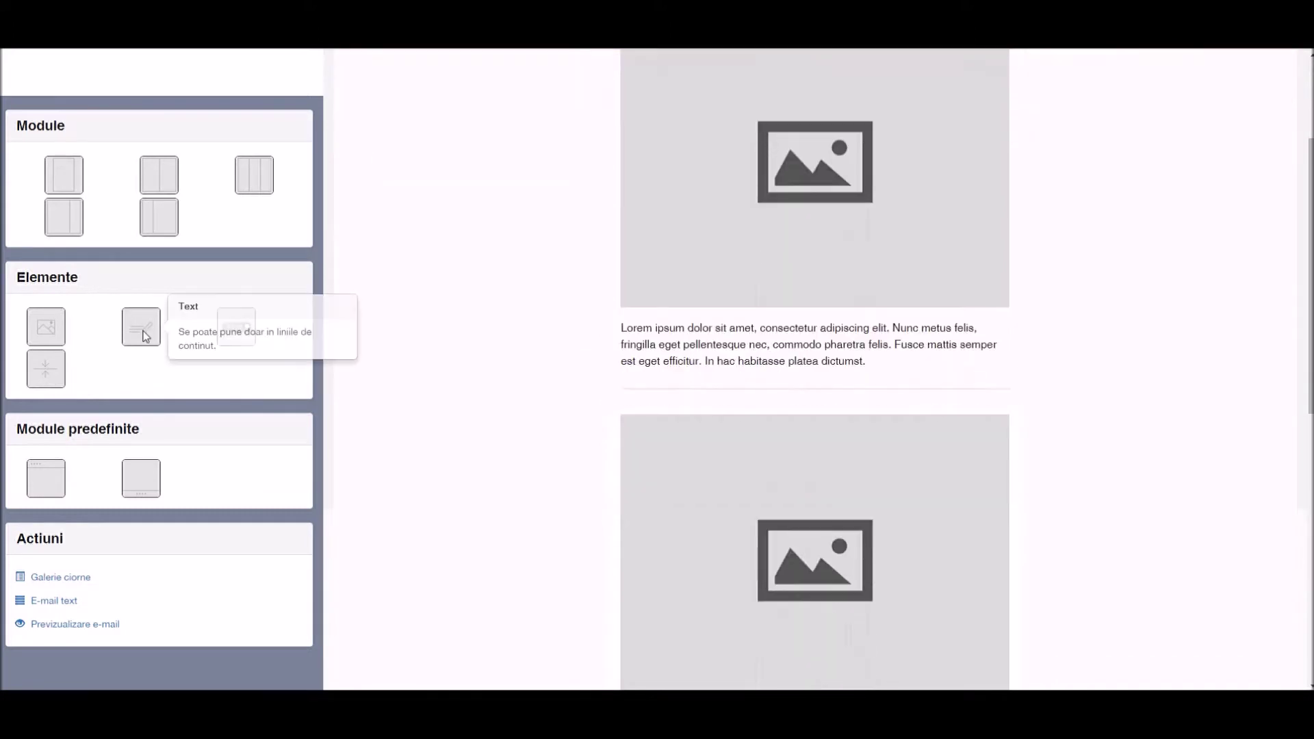
mouse_move(736, 397)
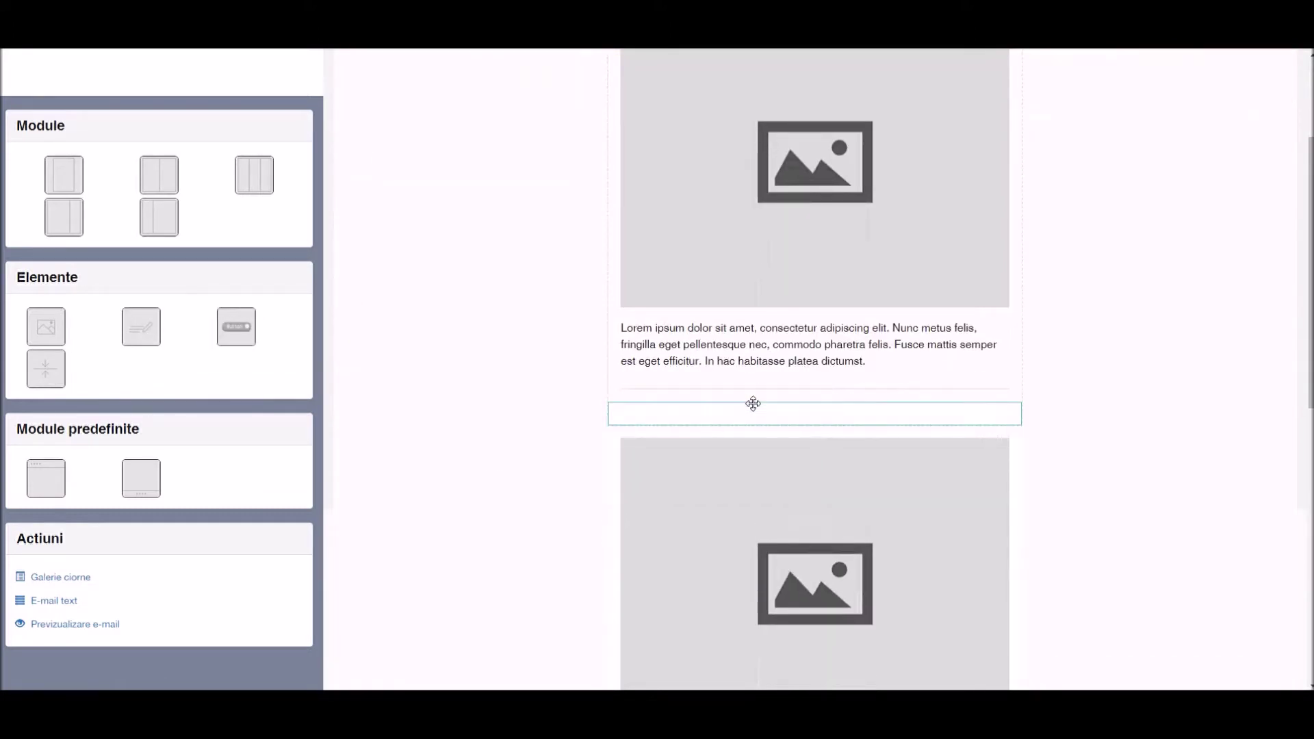
left_click_drag(752, 404, 752, 407)
left_click_drag(235, 328, 756, 465)
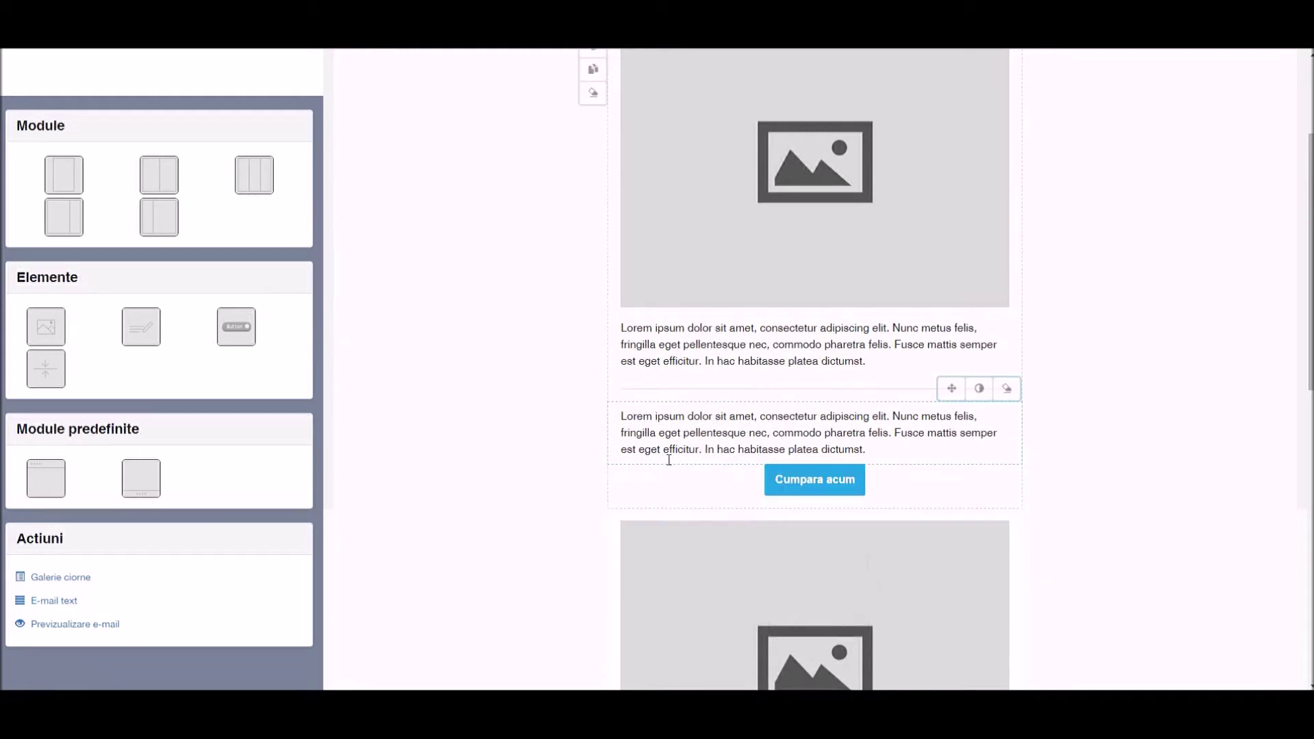
Move the new single-column module from the top of the body to just below the two-column module.
scroll(507, 474, "up", 3)
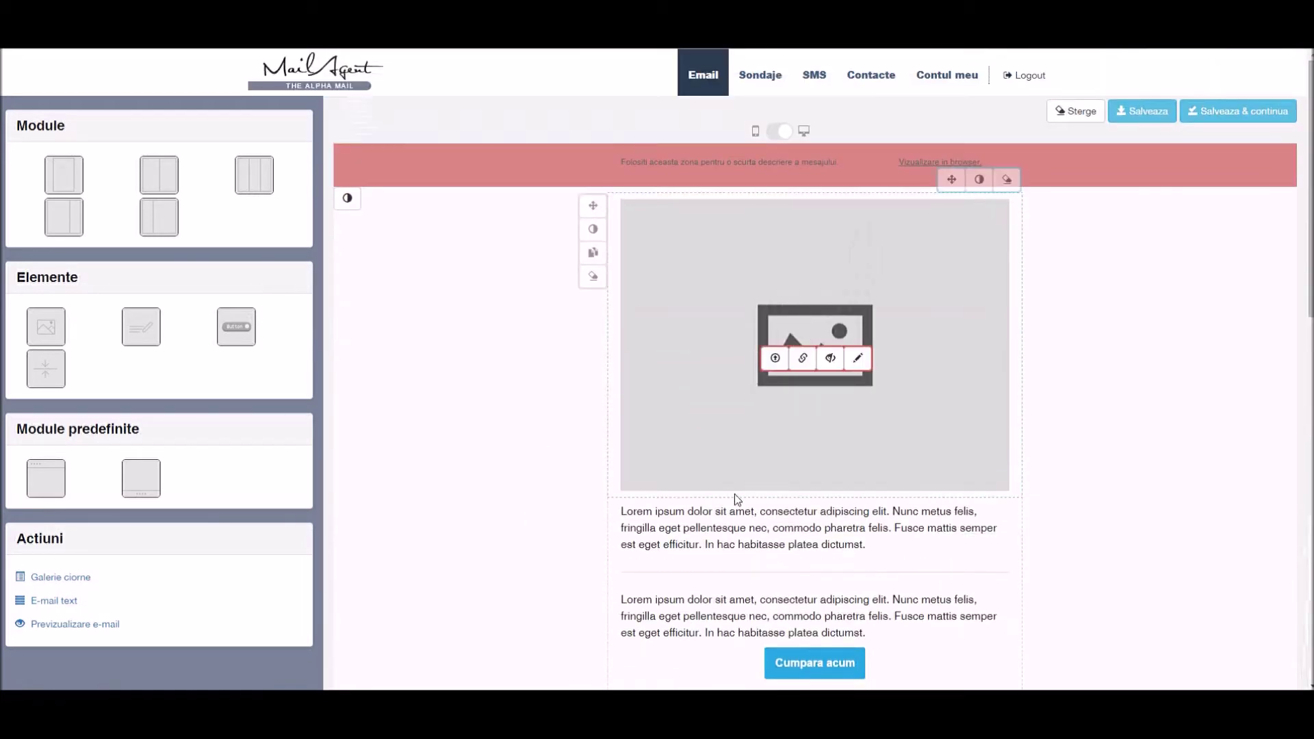
left_click_drag(593, 205, 635, 556)
scroll(504, 495, "down", 5)
scroll(505, 496, "up", 2)
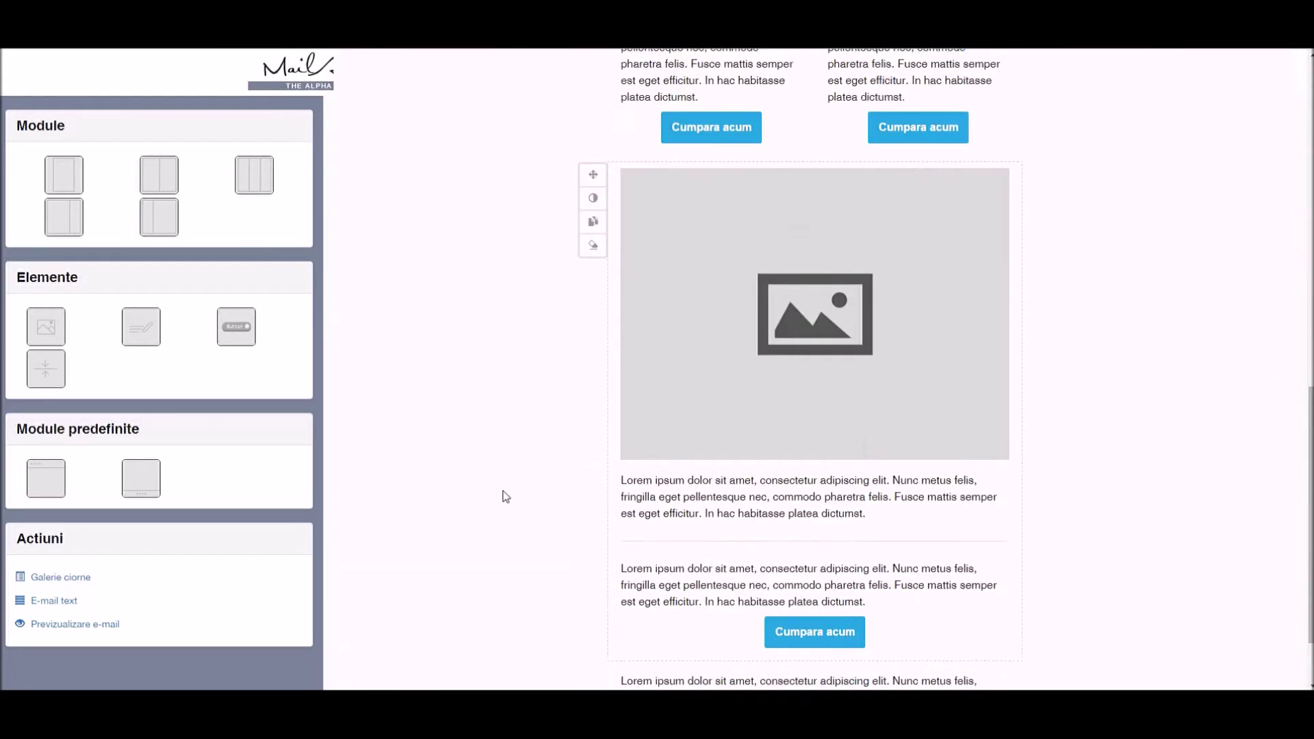
Duplicate the moved single-column module, and delete one of the two copies.
left_click(592, 243)
scroll(478, 456, "down", 8)
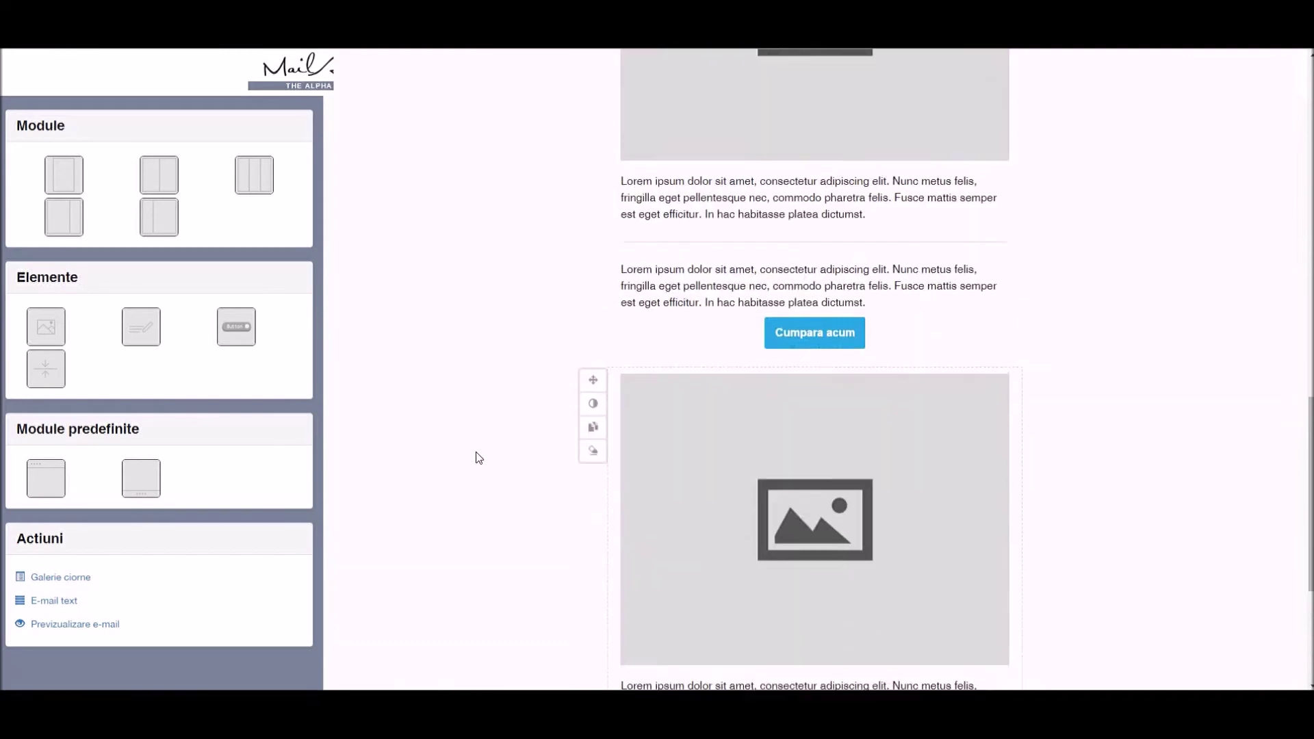
scroll(478, 457, "up", 3)
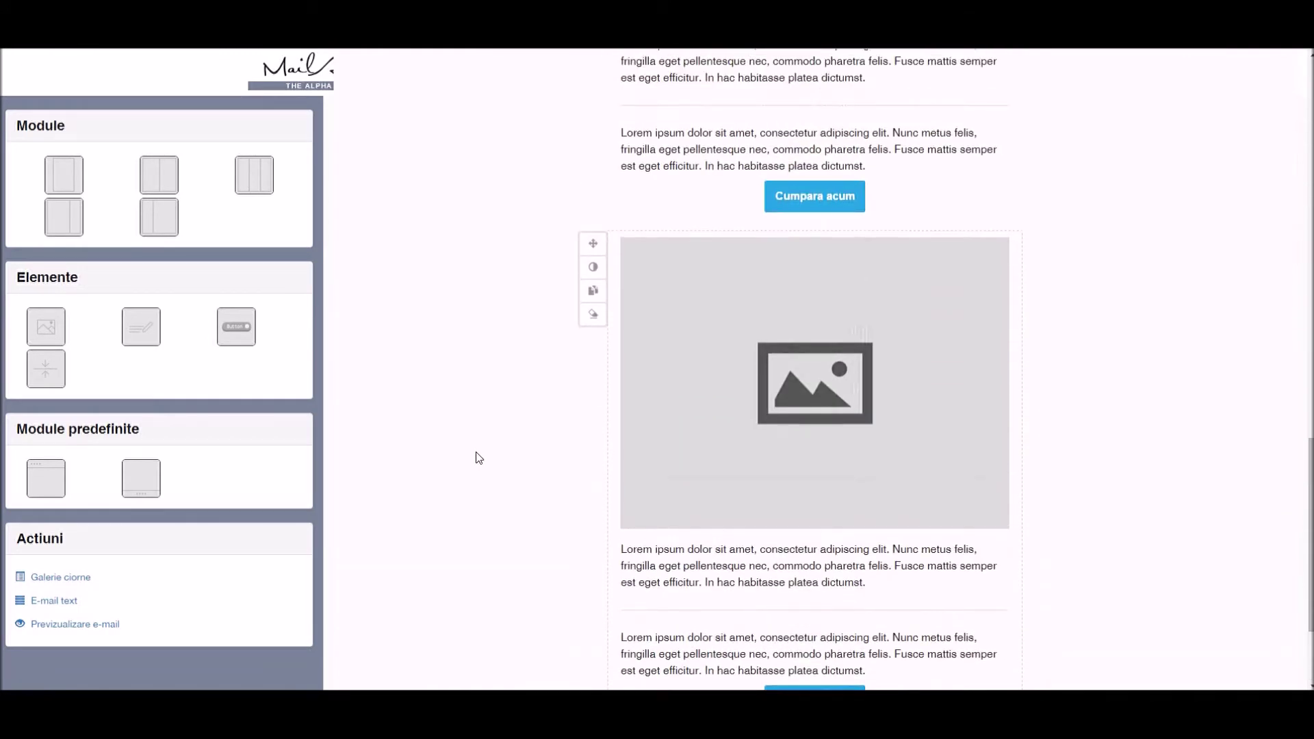
left_click(593, 314)
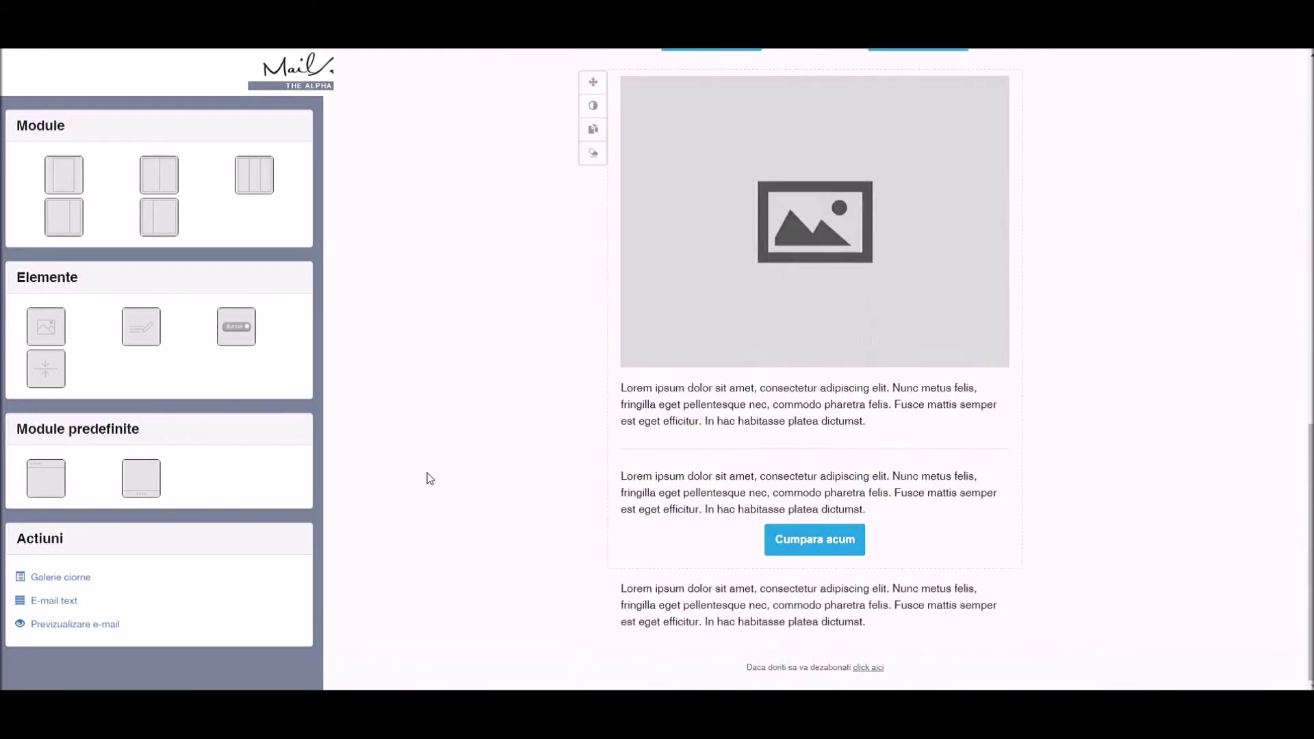
Move the single-column module with the button back to the top of the email body, below the header strip.
scroll(430, 479, "up", 10)
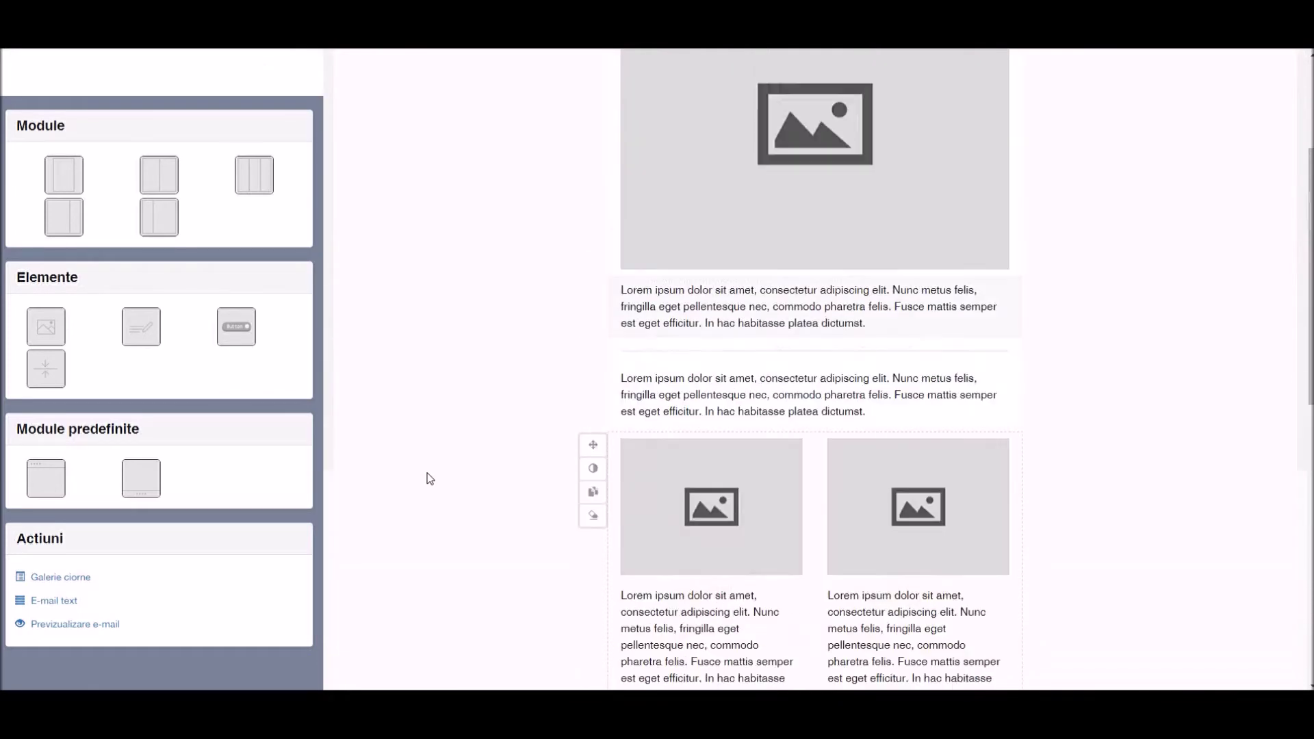
scroll(430, 478, "down", 7)
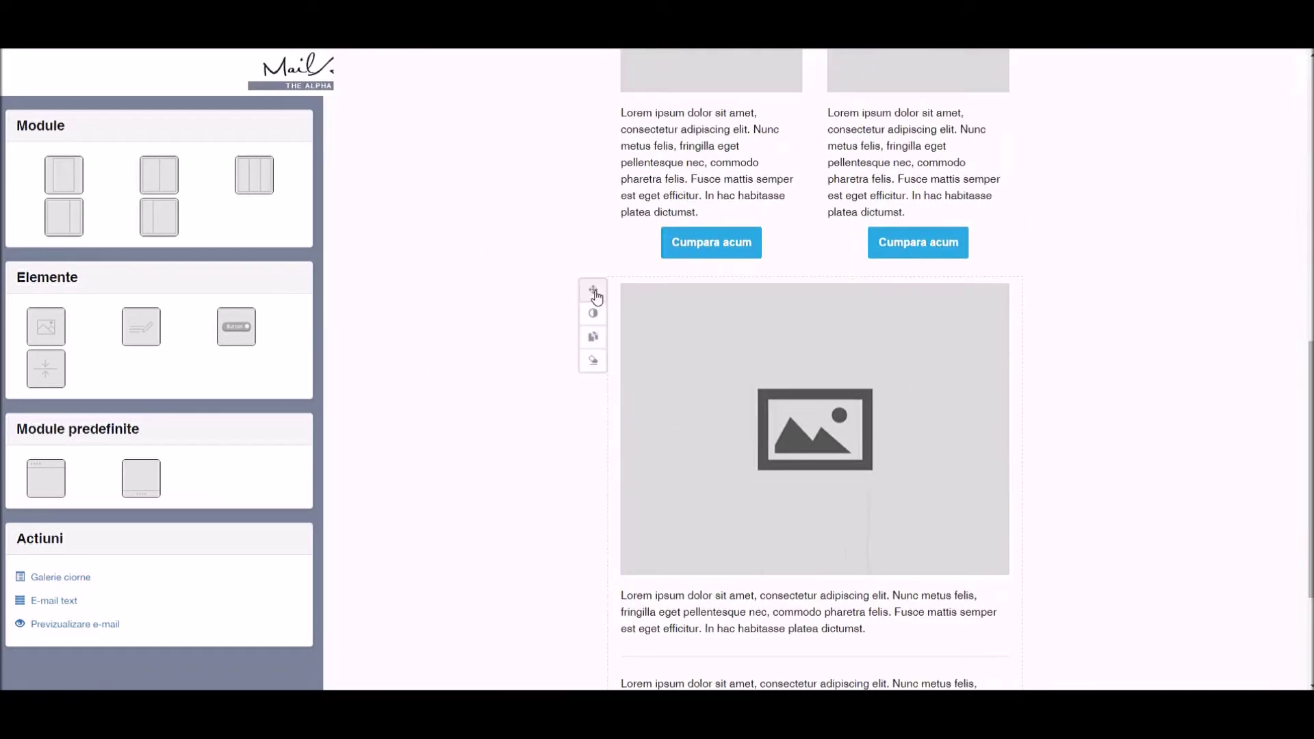
left_click_drag(593, 290, 590, 213)
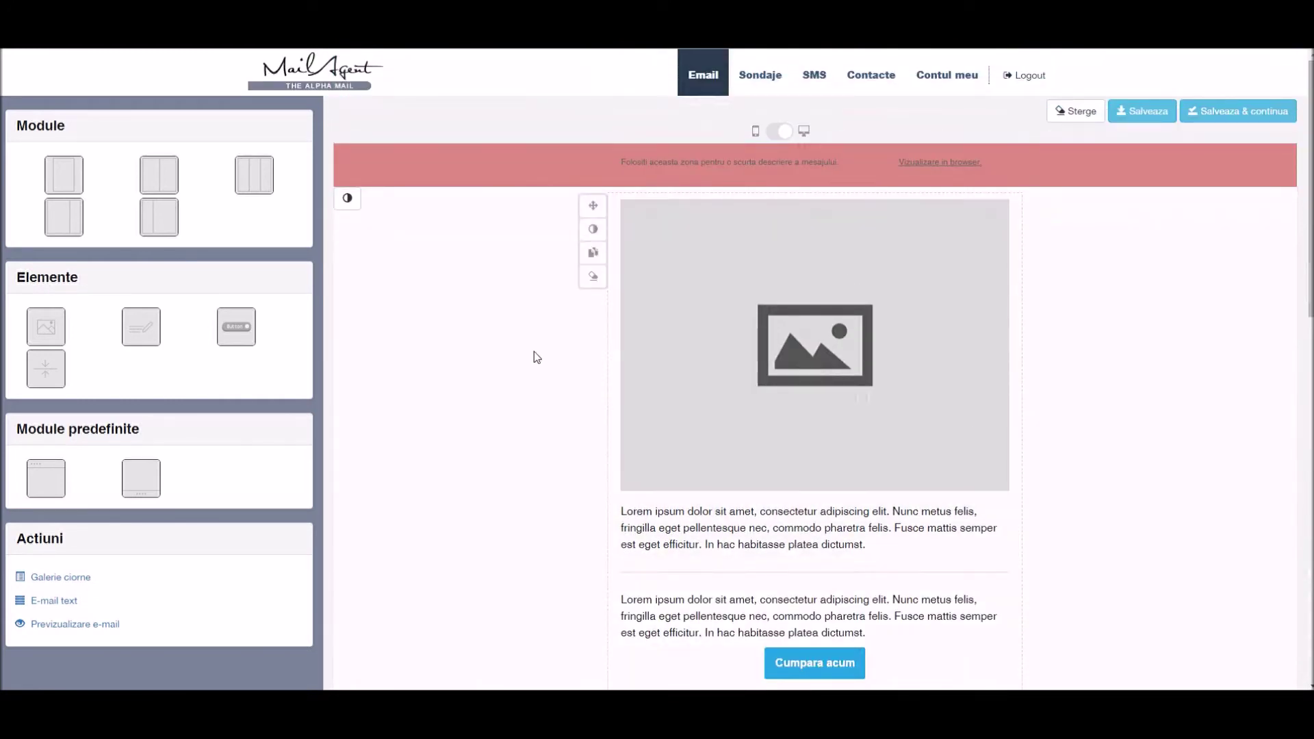
Delete the image, both text blocks and the separator from the second module, plus the right column's image in the two-column module.
scroll(534, 353, "down", 6)
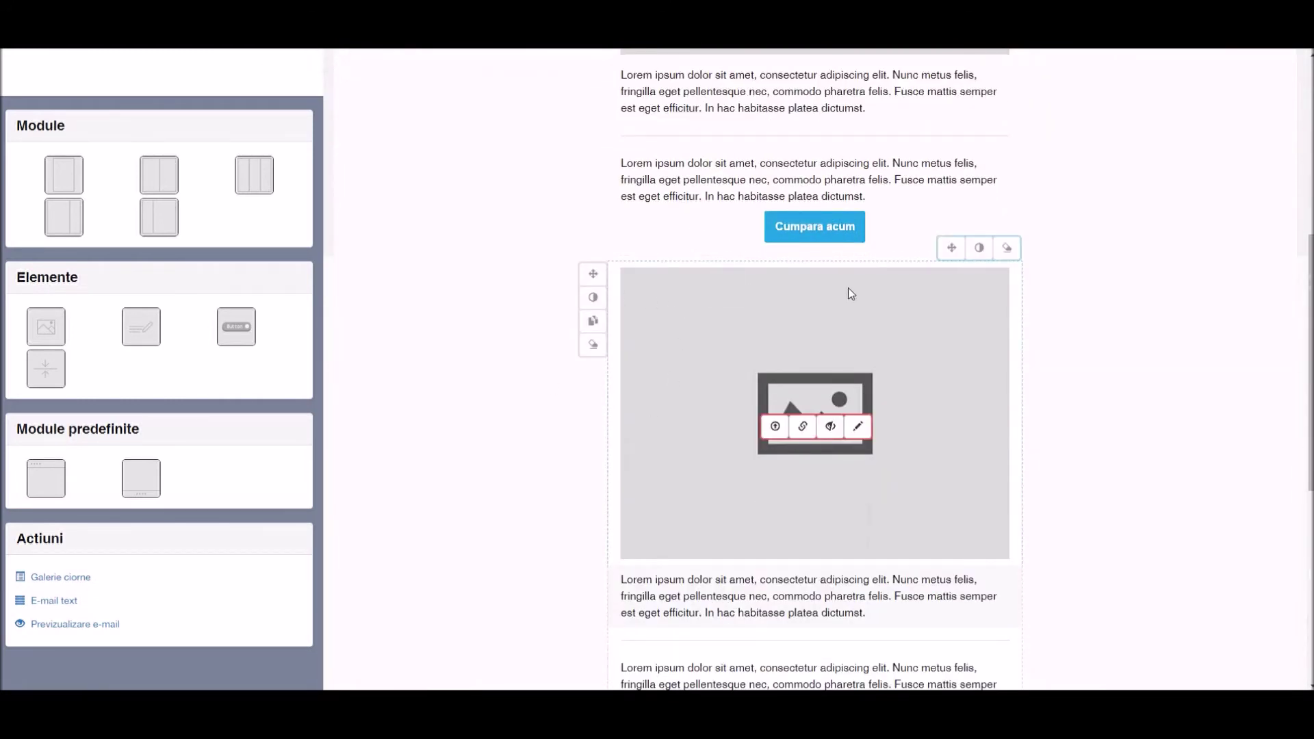
mouse_move(707, 299)
left_click(1007, 249)
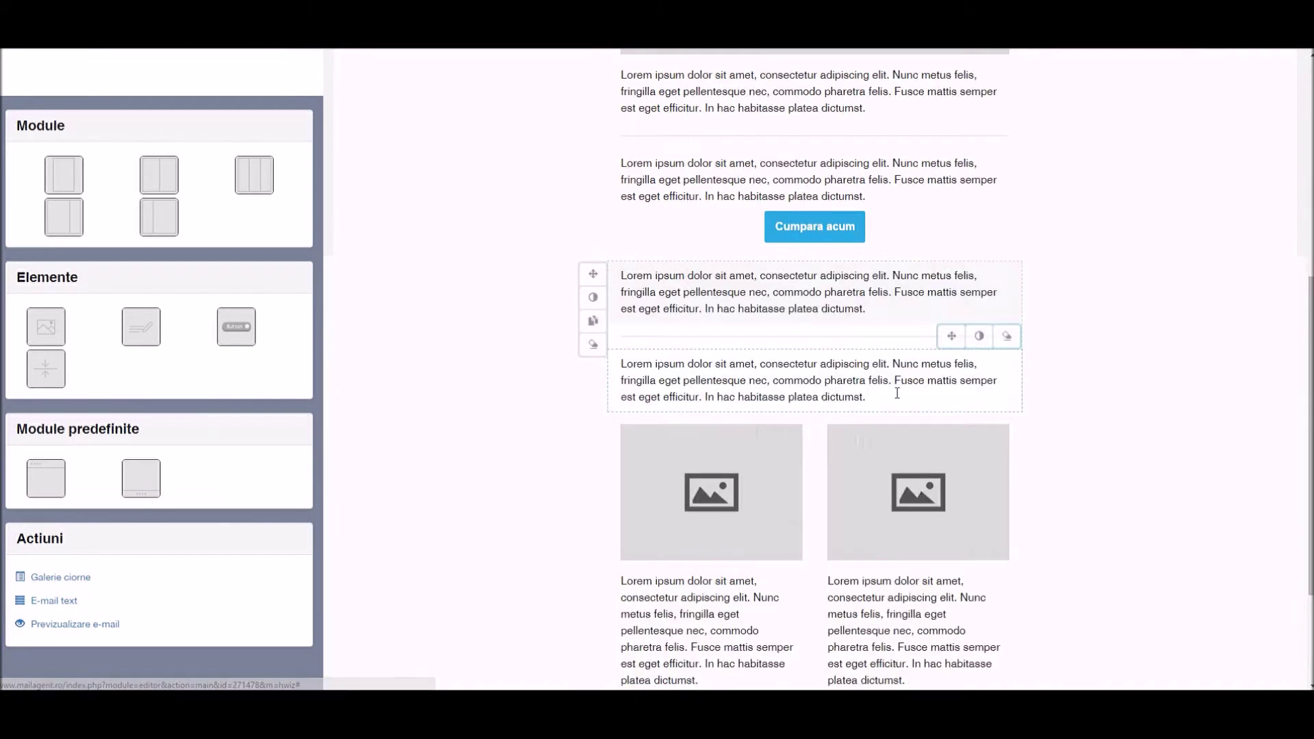
left_click(1007, 337)
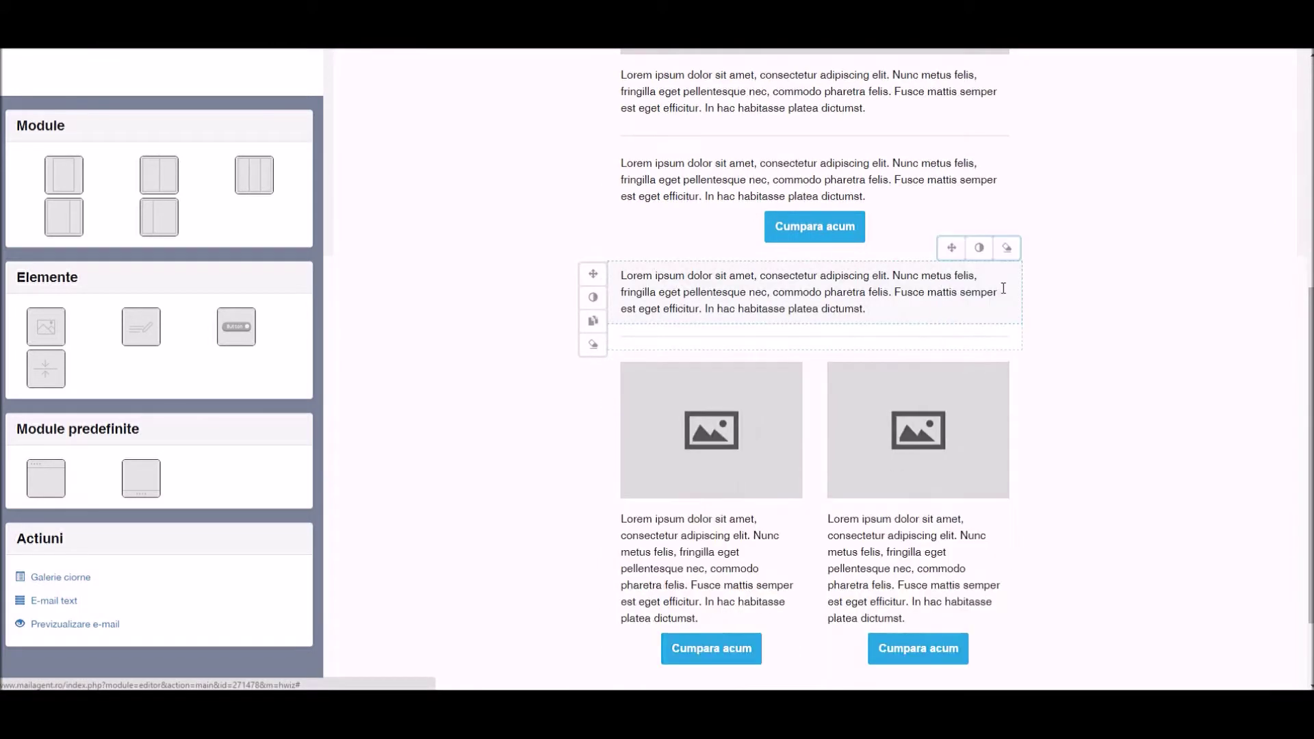
left_click(1005, 250)
left_click(1004, 282)
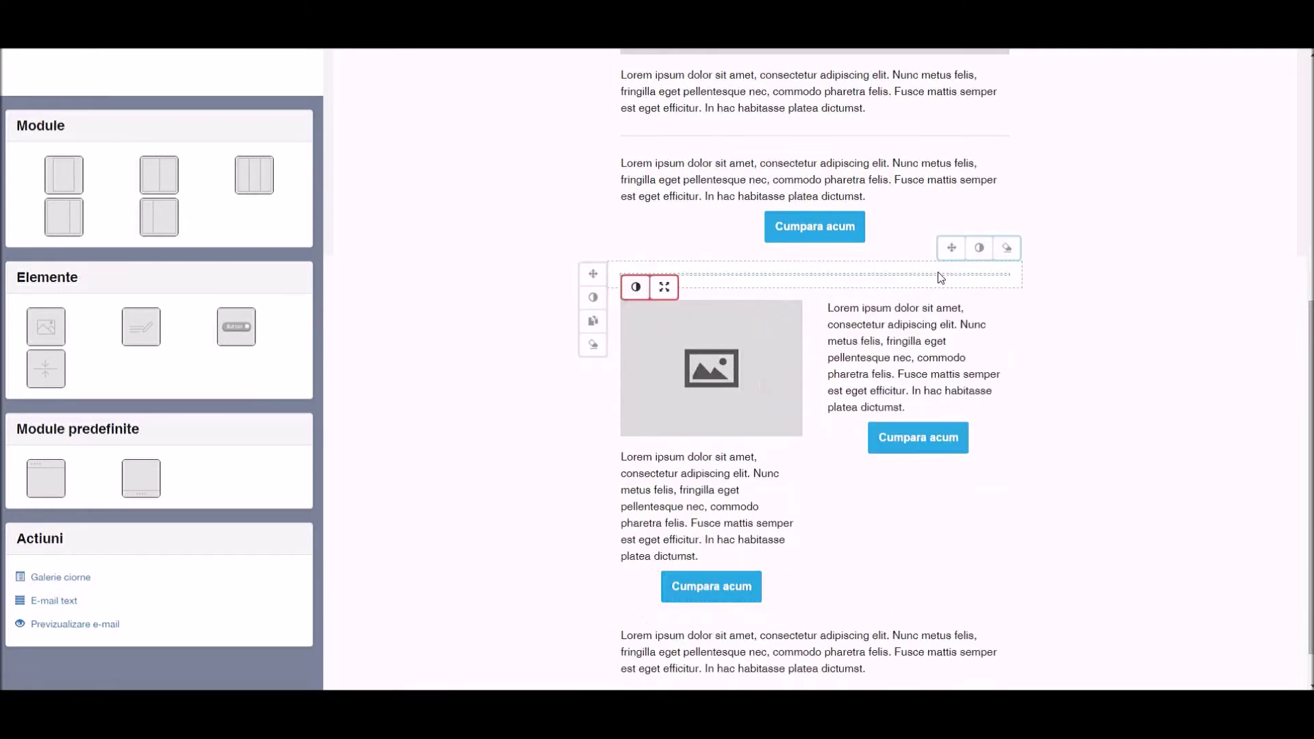
left_click(1005, 249)
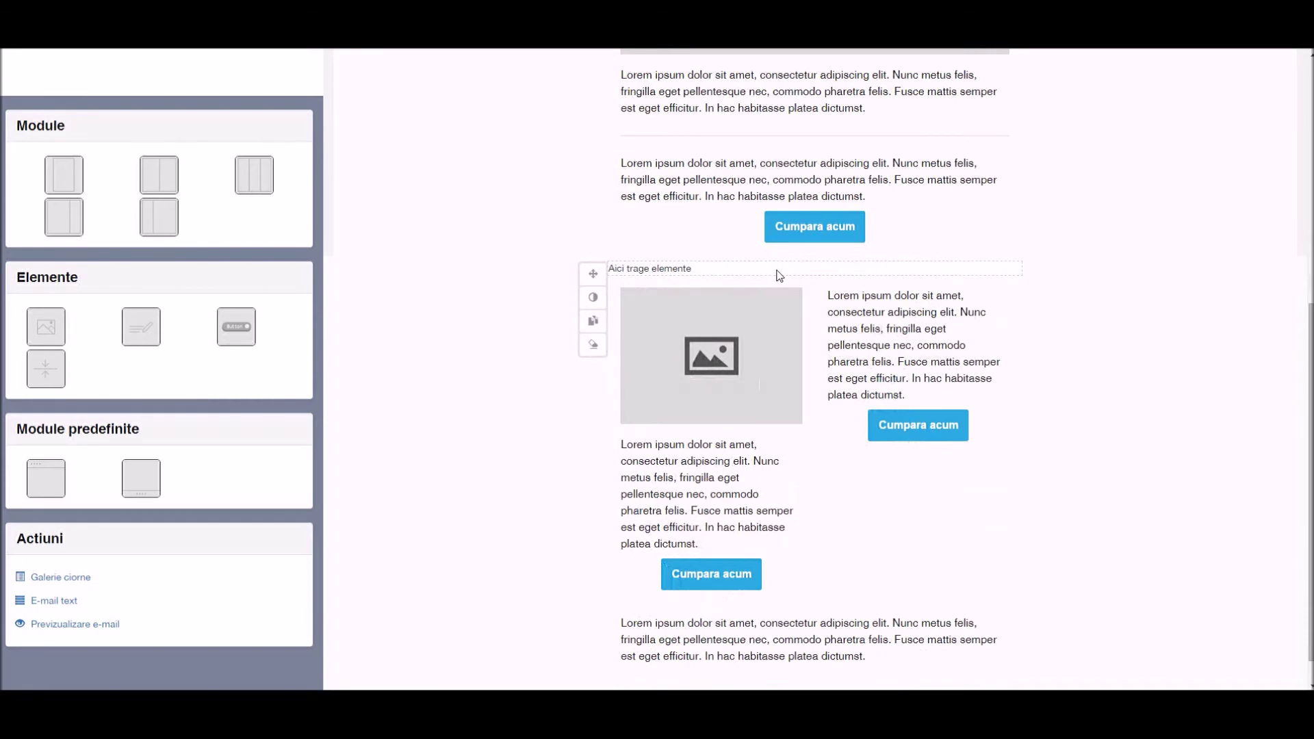
Place an image element above the text in the right column of the two-column module.
scroll(544, 273, "up", 4)
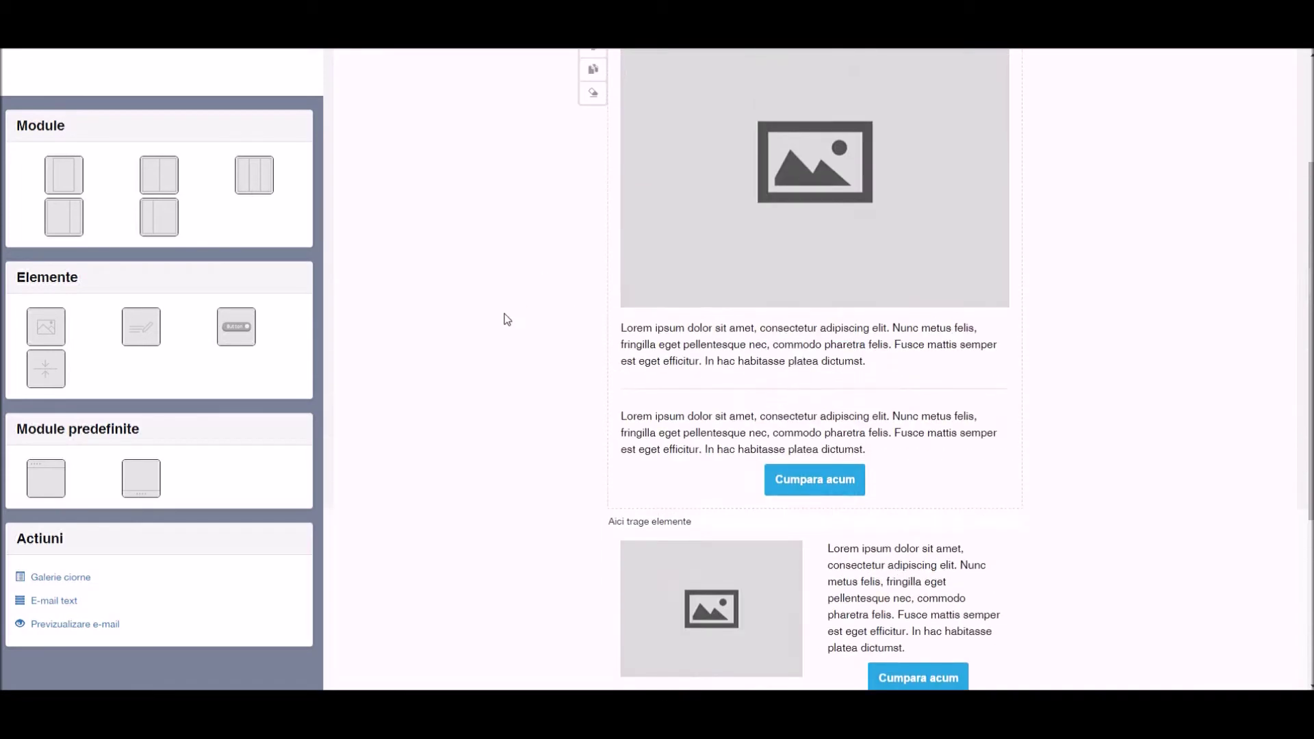
scroll(507, 319, "down", 2)
left_click_drag(457, 392, 862, 434)
View the alternative text setting of the large image in the first module.
scroll(516, 359, "up", 5)
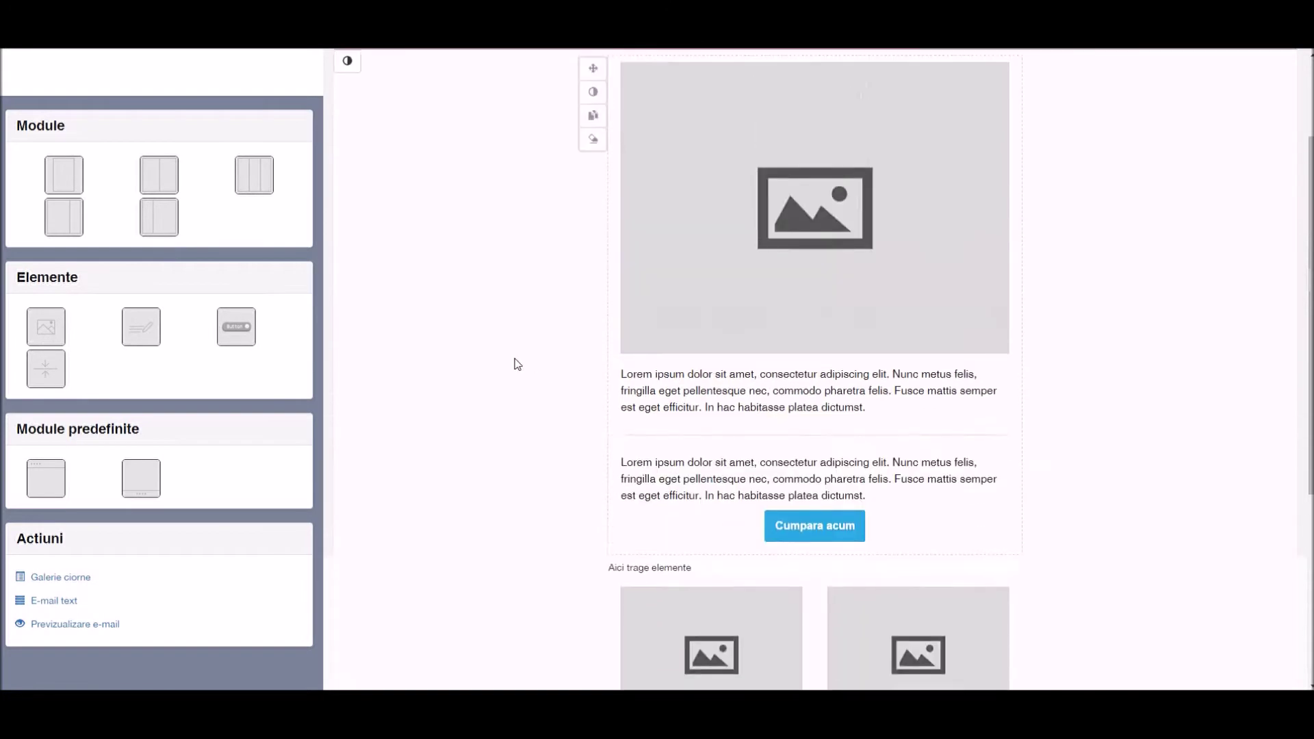
mouse_move(738, 305)
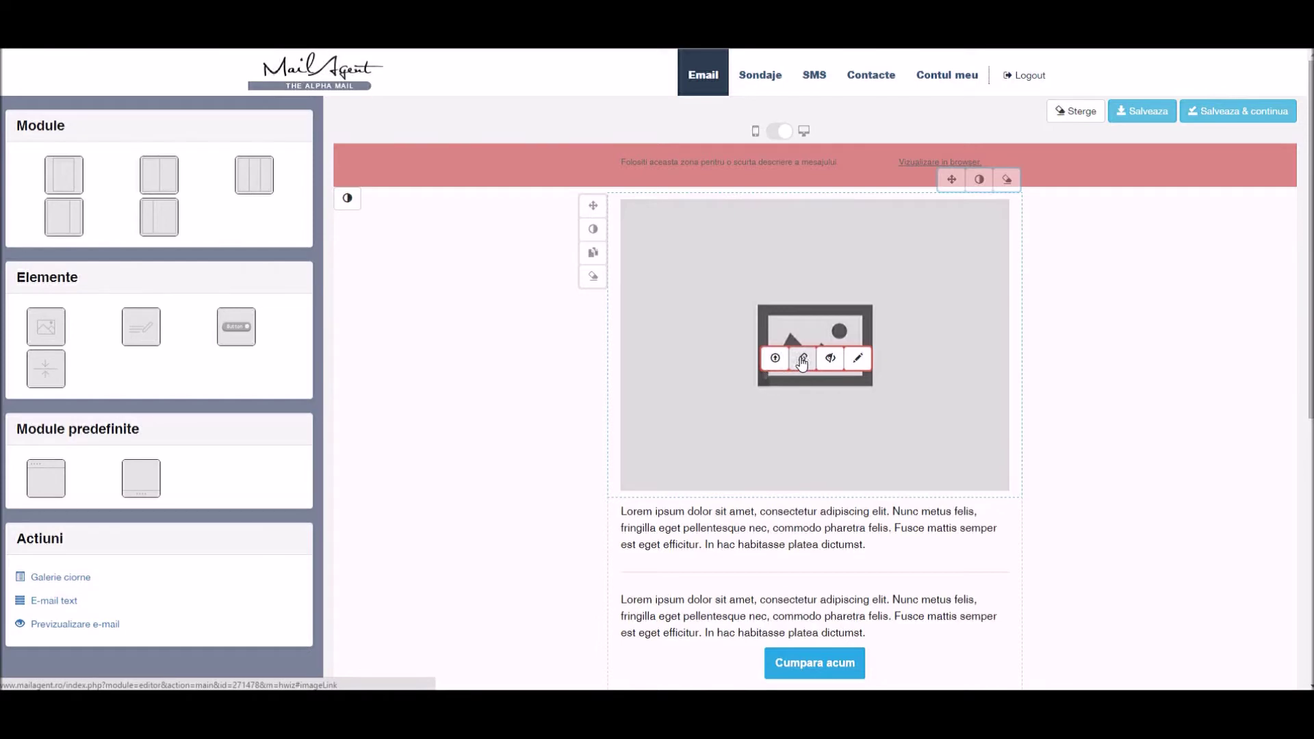
left_click(831, 358)
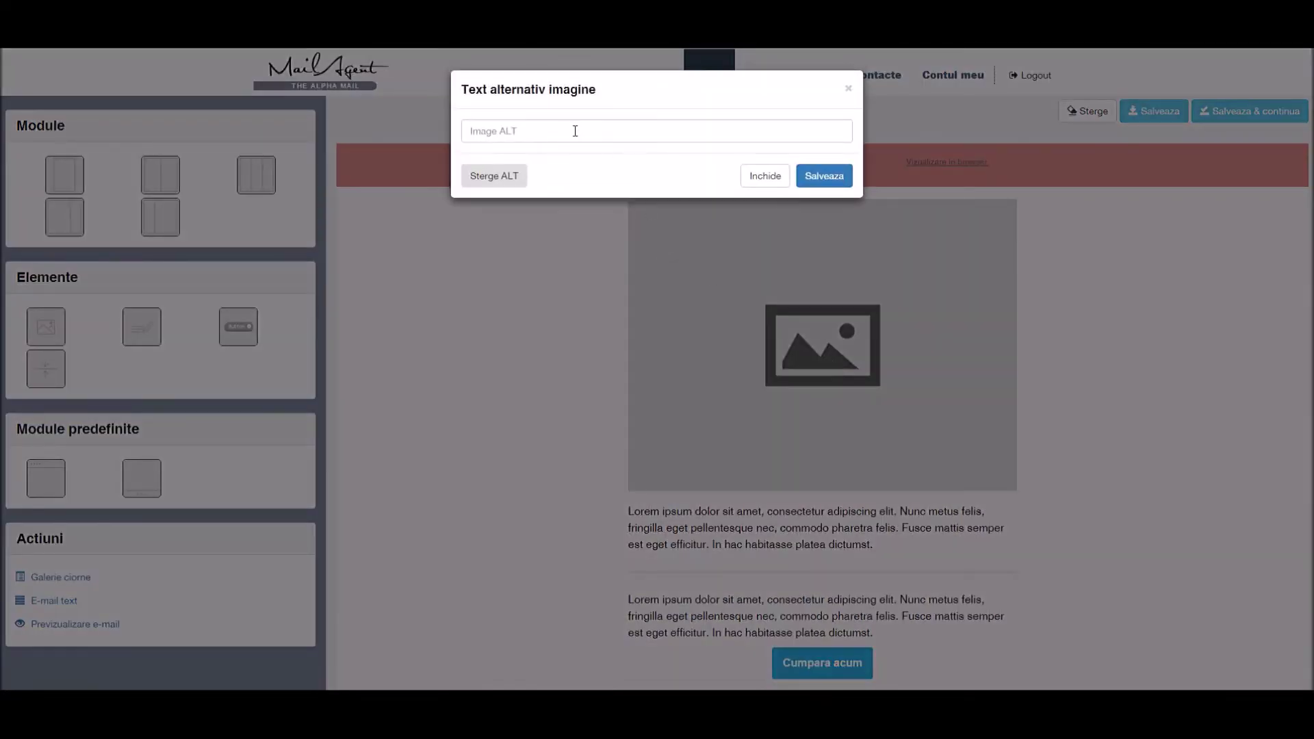
left_click(849, 88)
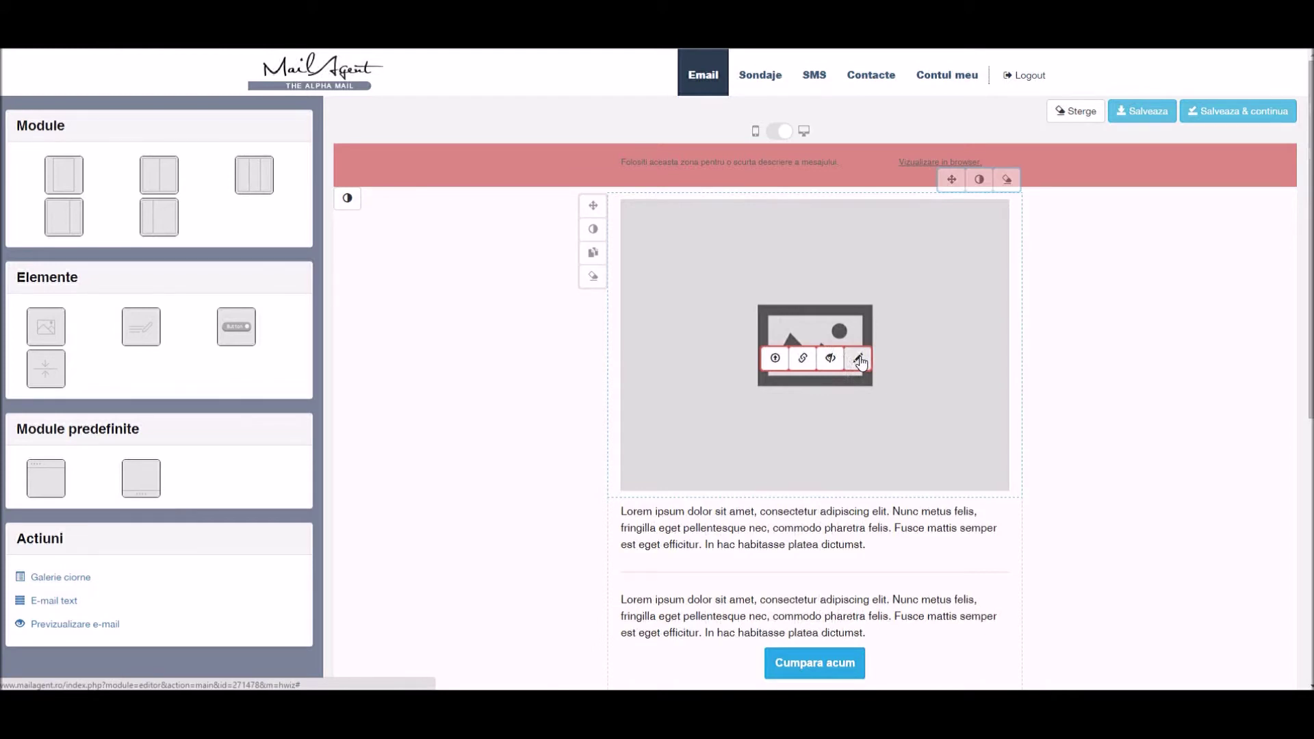
Upload head.jpg into the large image placeholder of the first module.
left_click(774, 358)
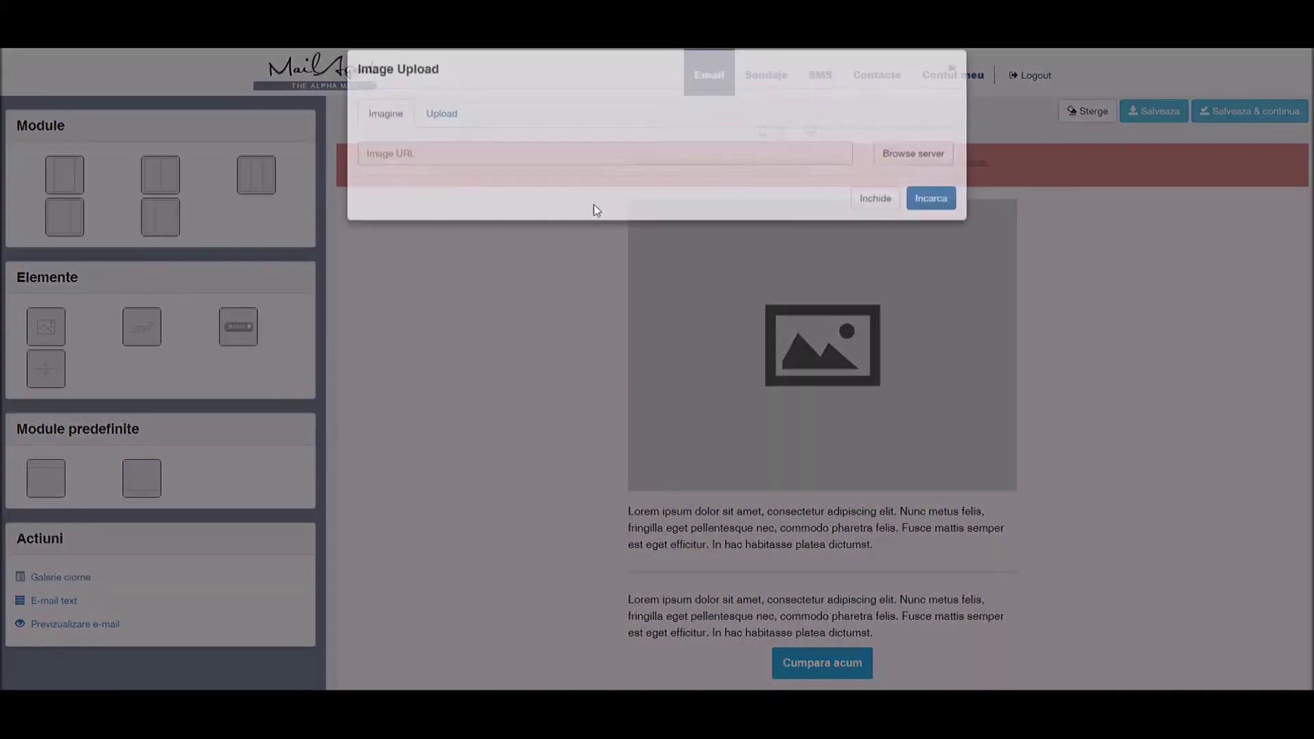
left_click(445, 135)
left_click(411, 175)
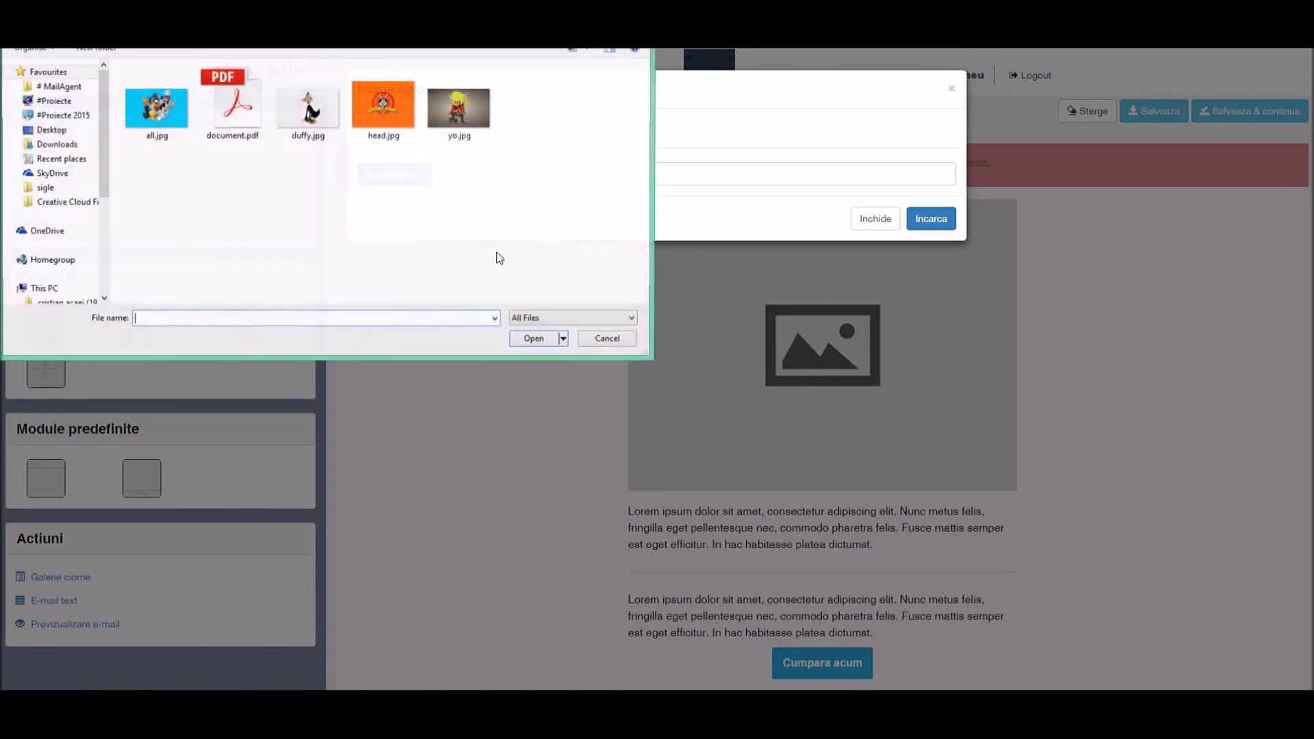
double_click(384, 118)
left_click(929, 218)
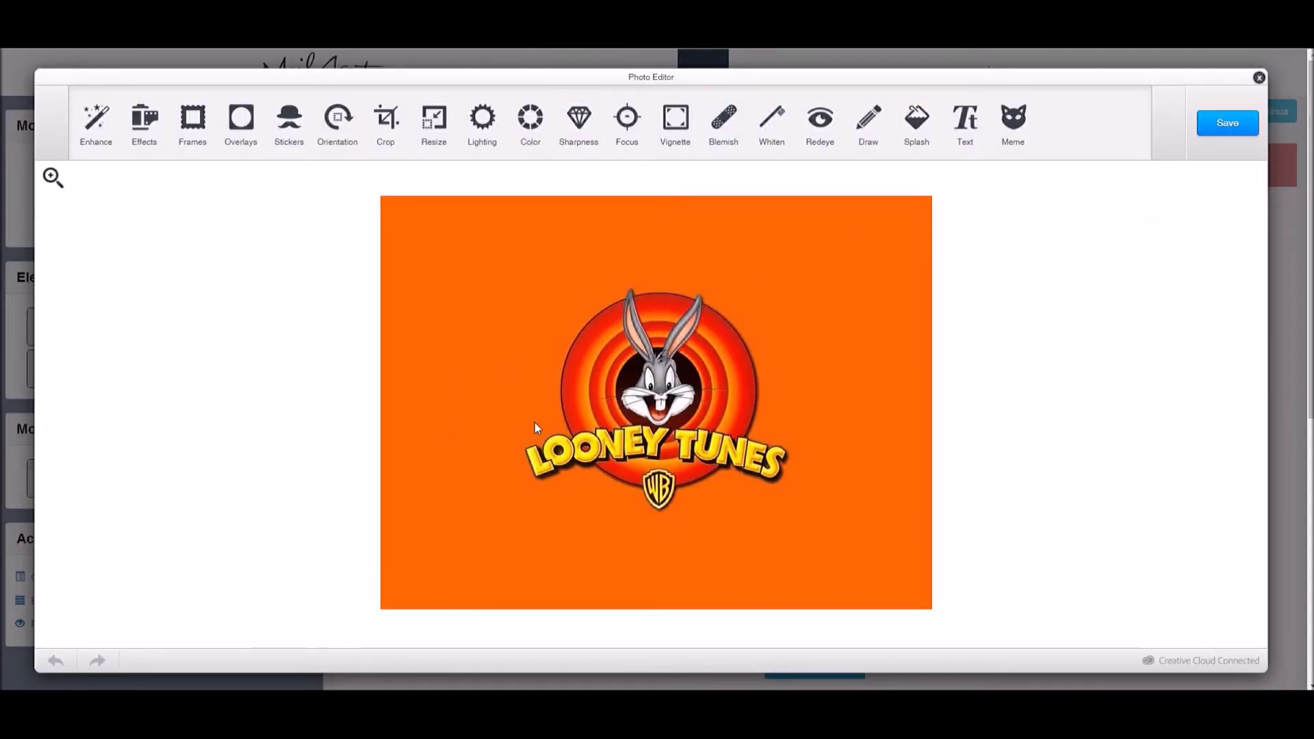
Crop the uploaded header image to a centred 800 × 334 banner around the logo, and save it.
left_click(386, 126)
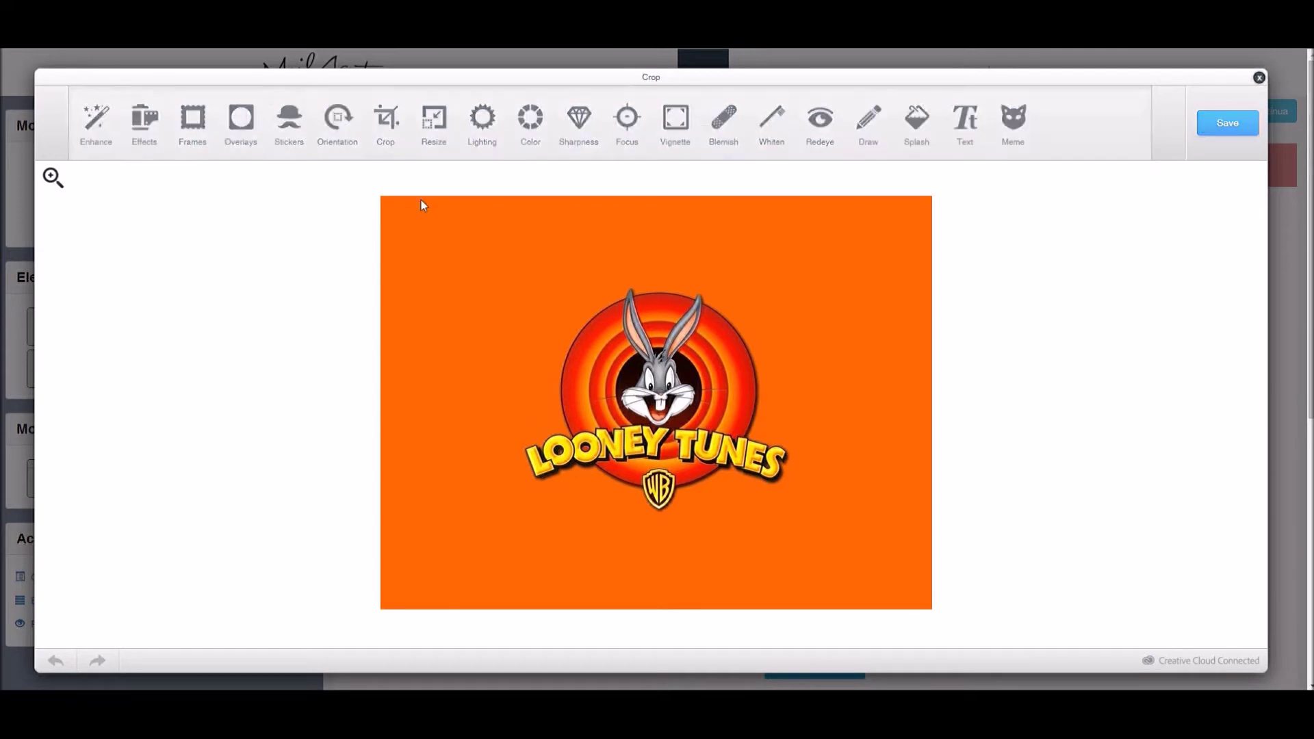
left_click_drag(378, 194, 379, 283)
left_click_drag(924, 613, 932, 519)
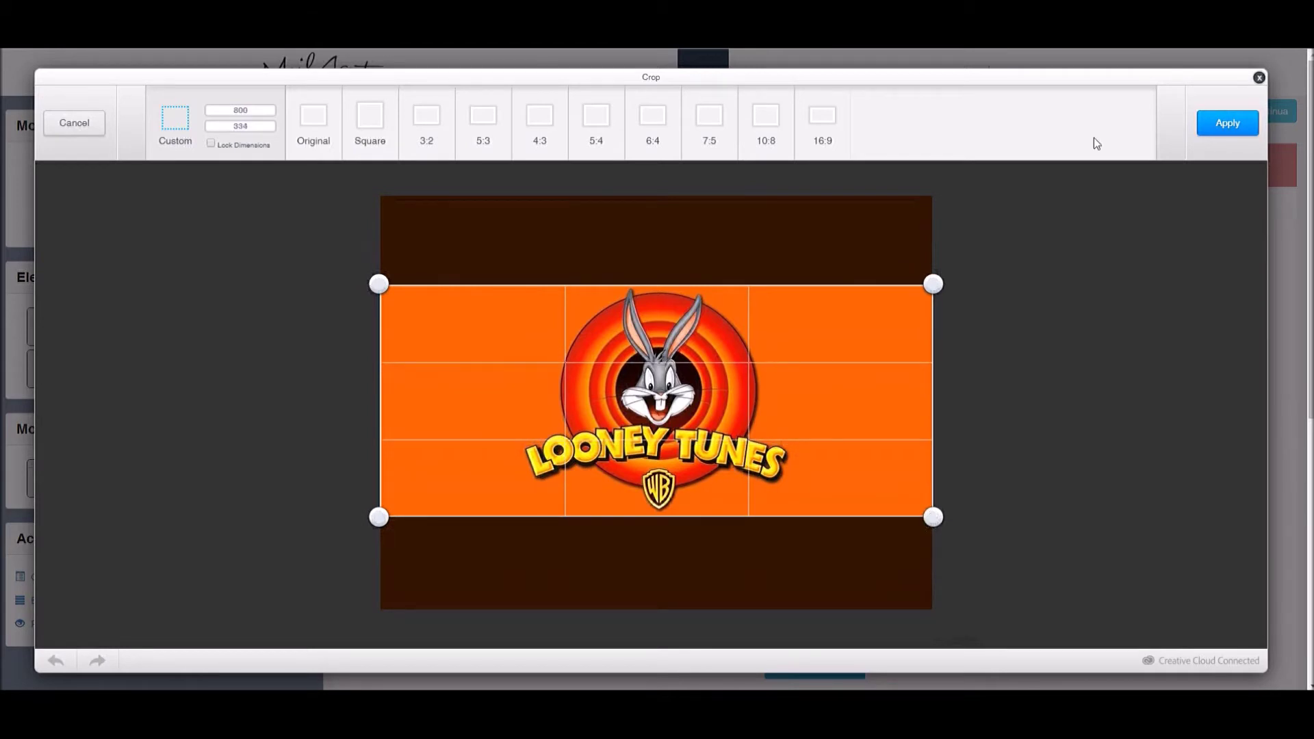
left_click(1223, 124)
left_click(1226, 122)
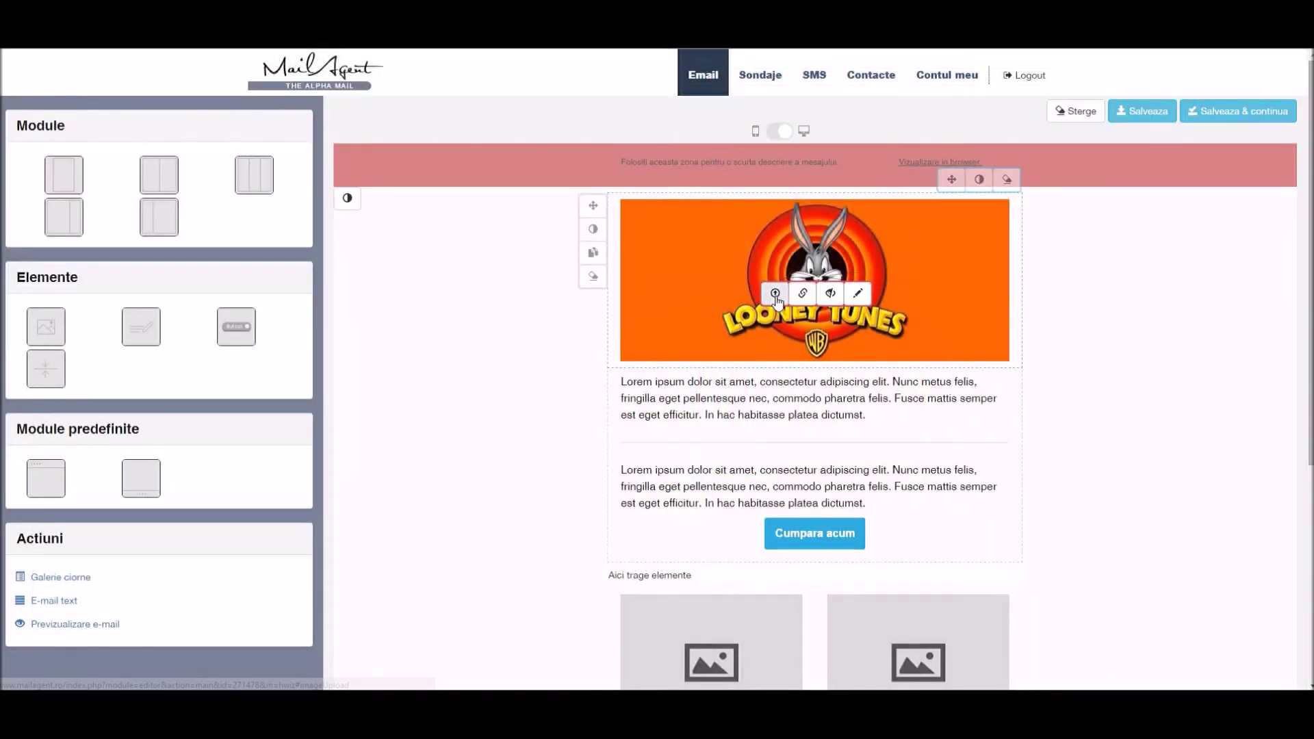
left_click(809, 302)
left_click(557, 128)
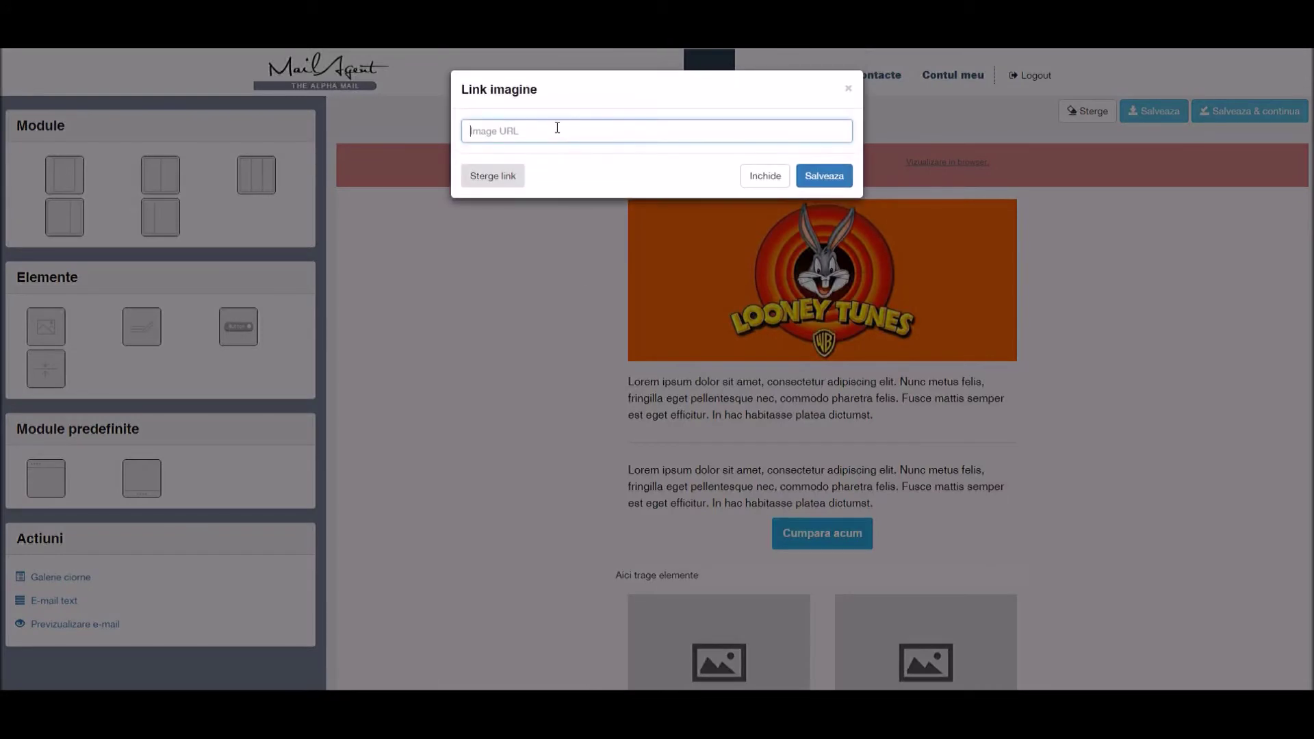
type("http")
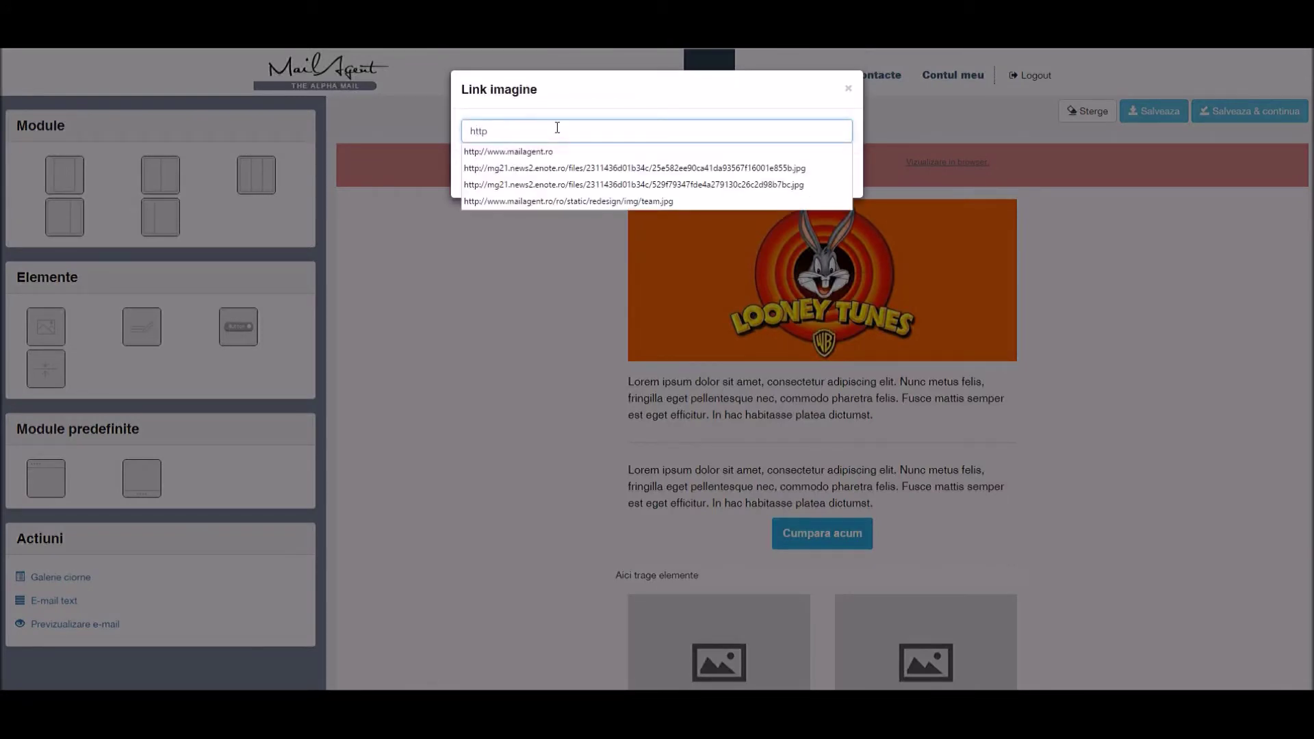
key("Down")
key("Return")
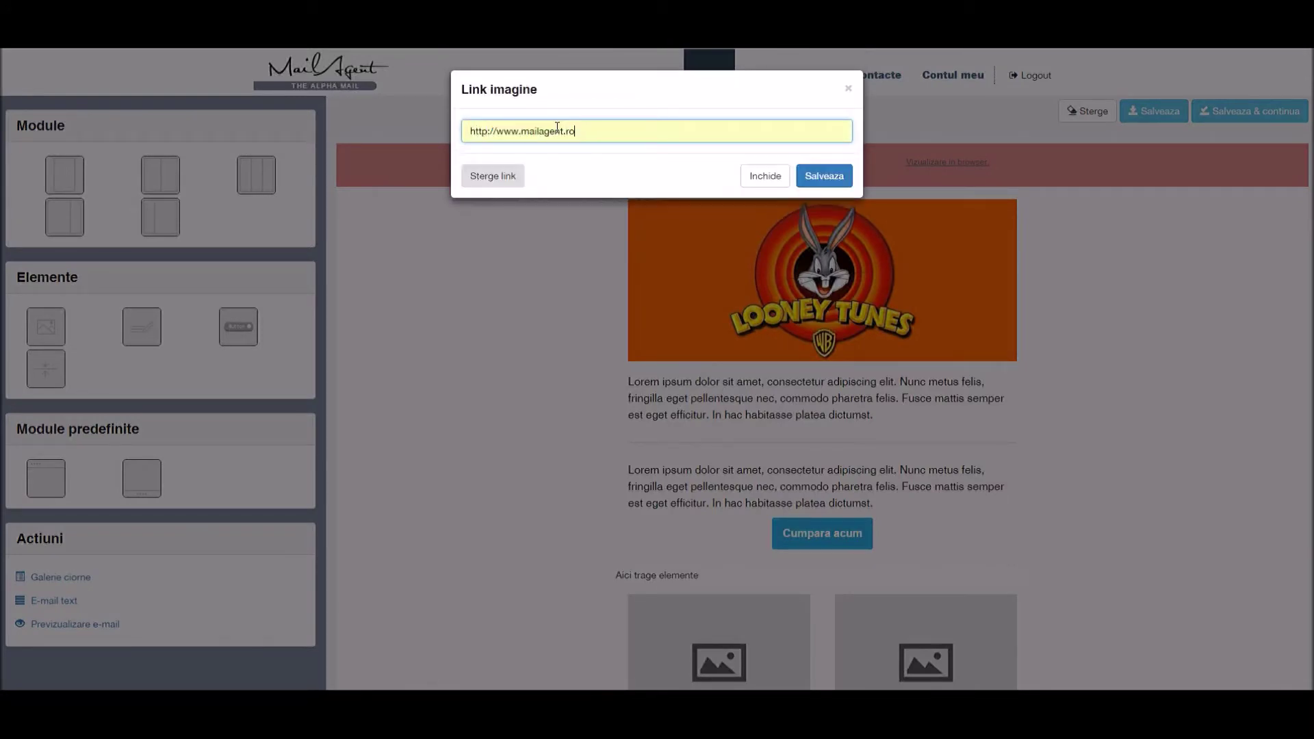
left_click(824, 176)
Upload duffy.jpg into the left image placeholder of the two-column module.
scroll(578, 458, "down", 4)
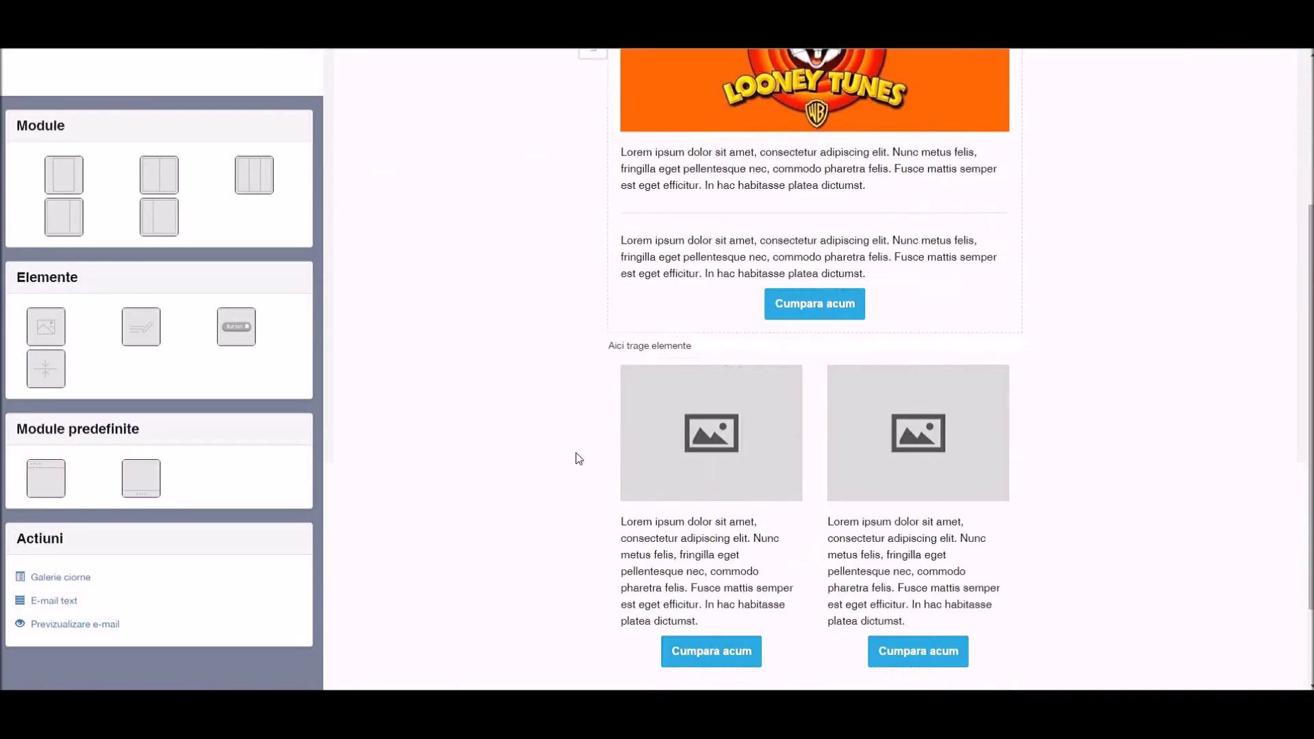
left_click(669, 445)
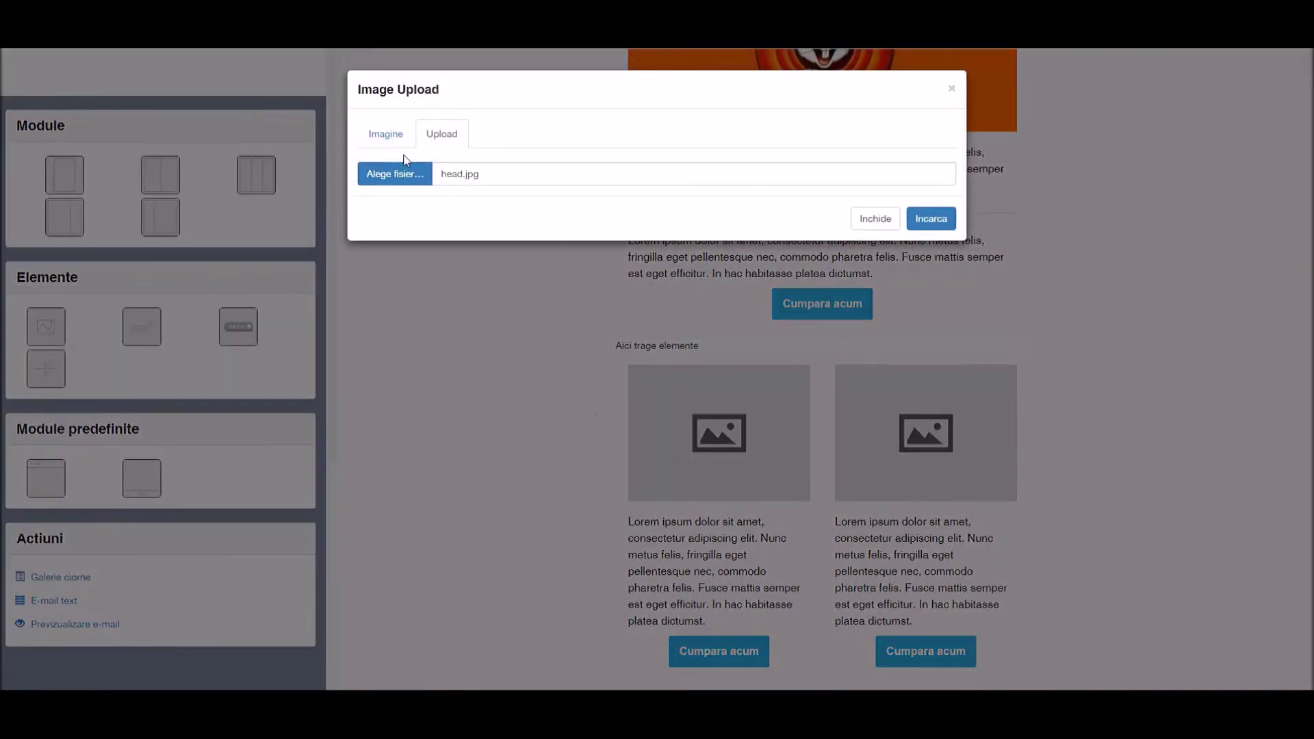
left_click(395, 152)
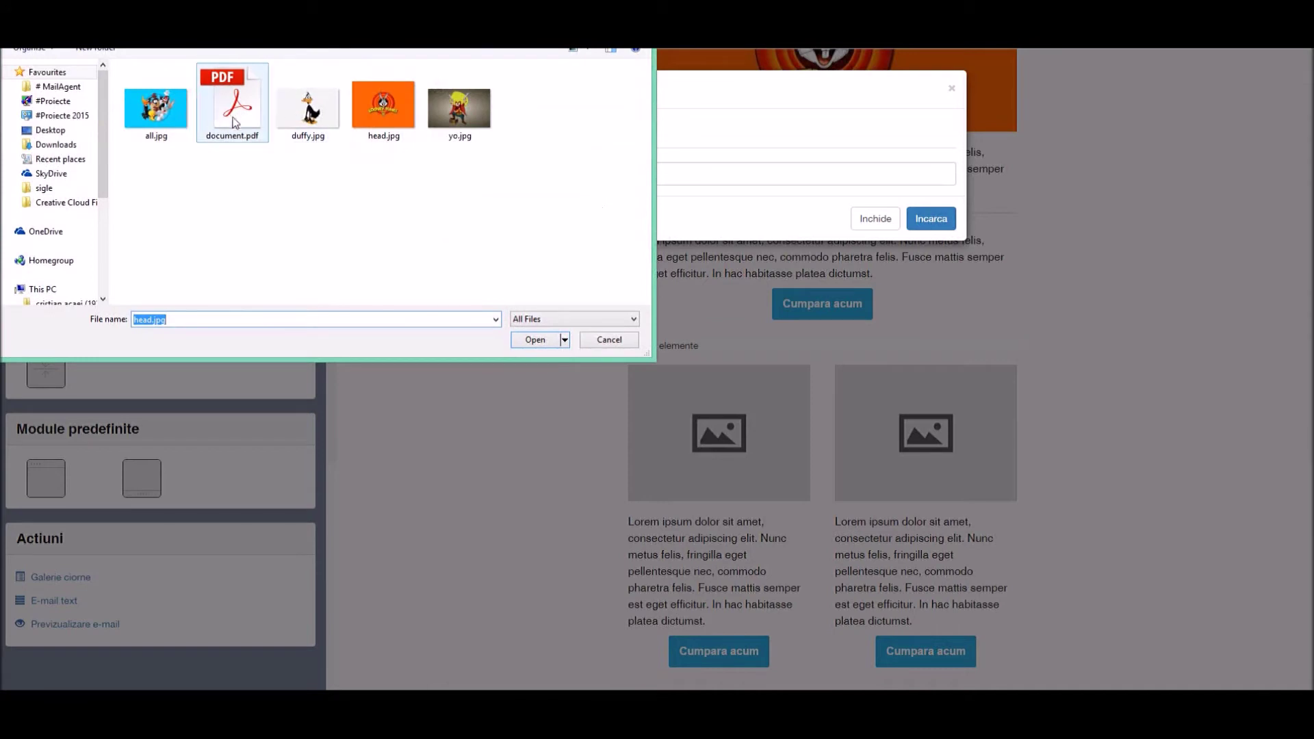
double_click(308, 109)
left_click(925, 218)
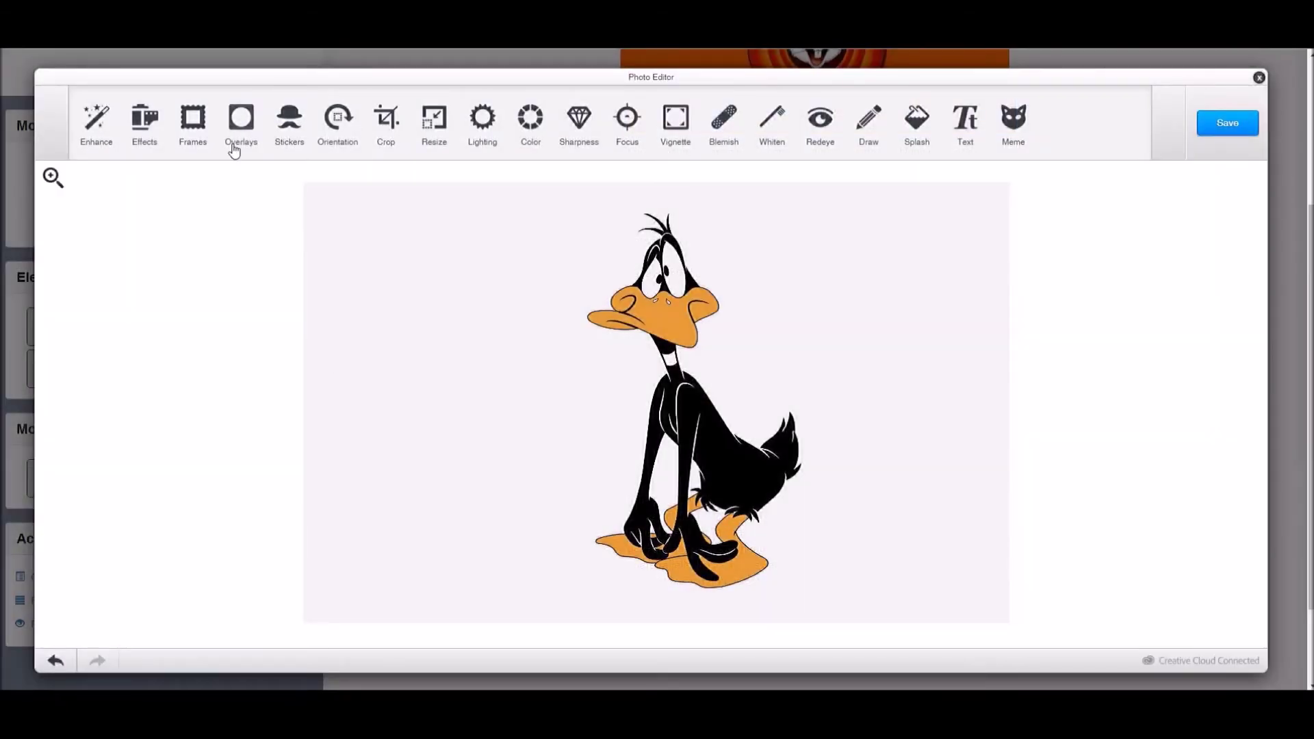
Apply the white circle overlay from the Original set tightly around the duck's head and neck, and save the image.
left_click(240, 121)
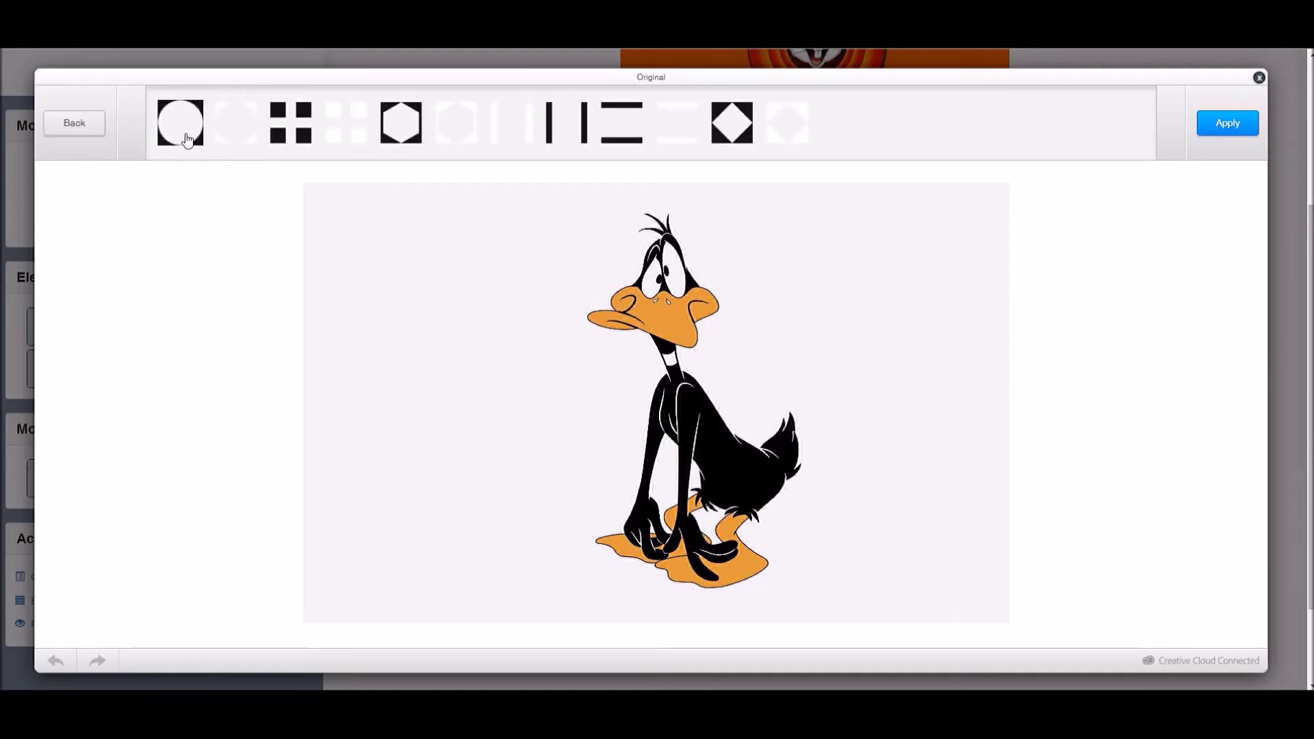
left_click(233, 124)
left_click_drag(878, 624, 672, 419)
left_click_drag(531, 303, 646, 299)
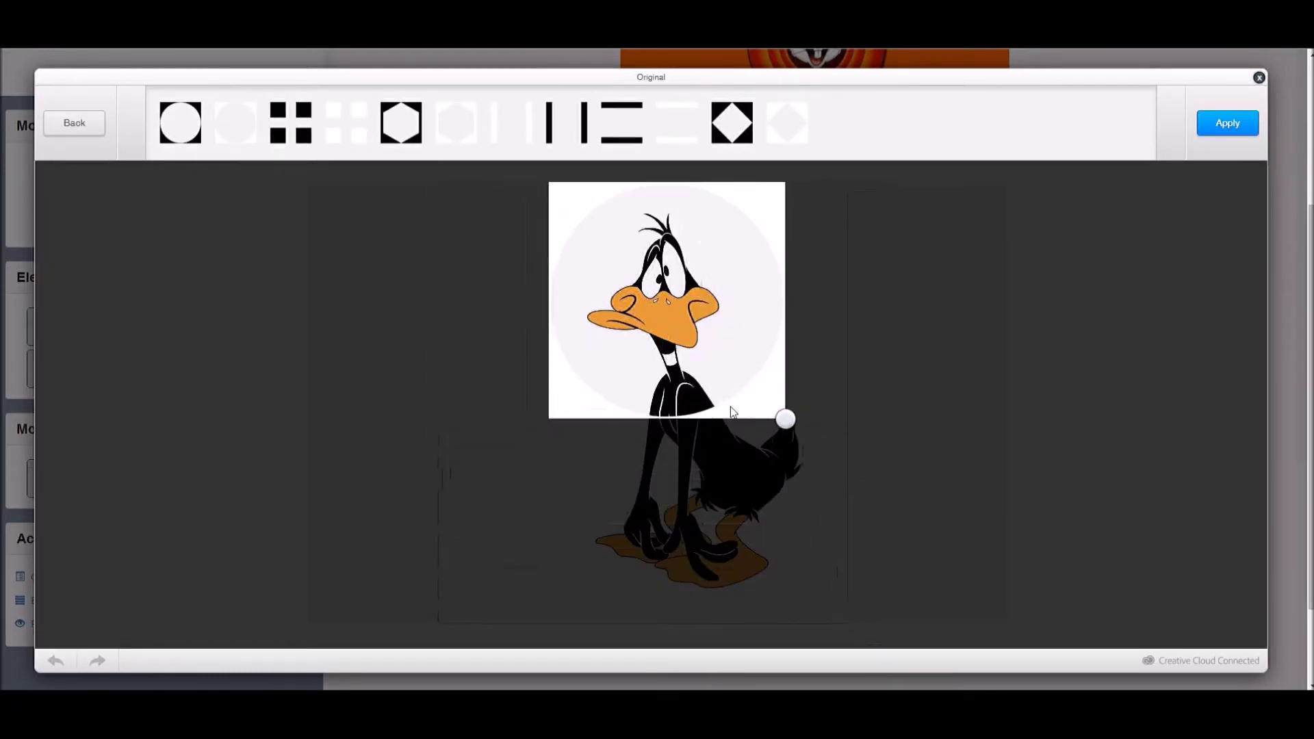
left_click_drag(783, 418, 765, 386)
left_click(1232, 124)
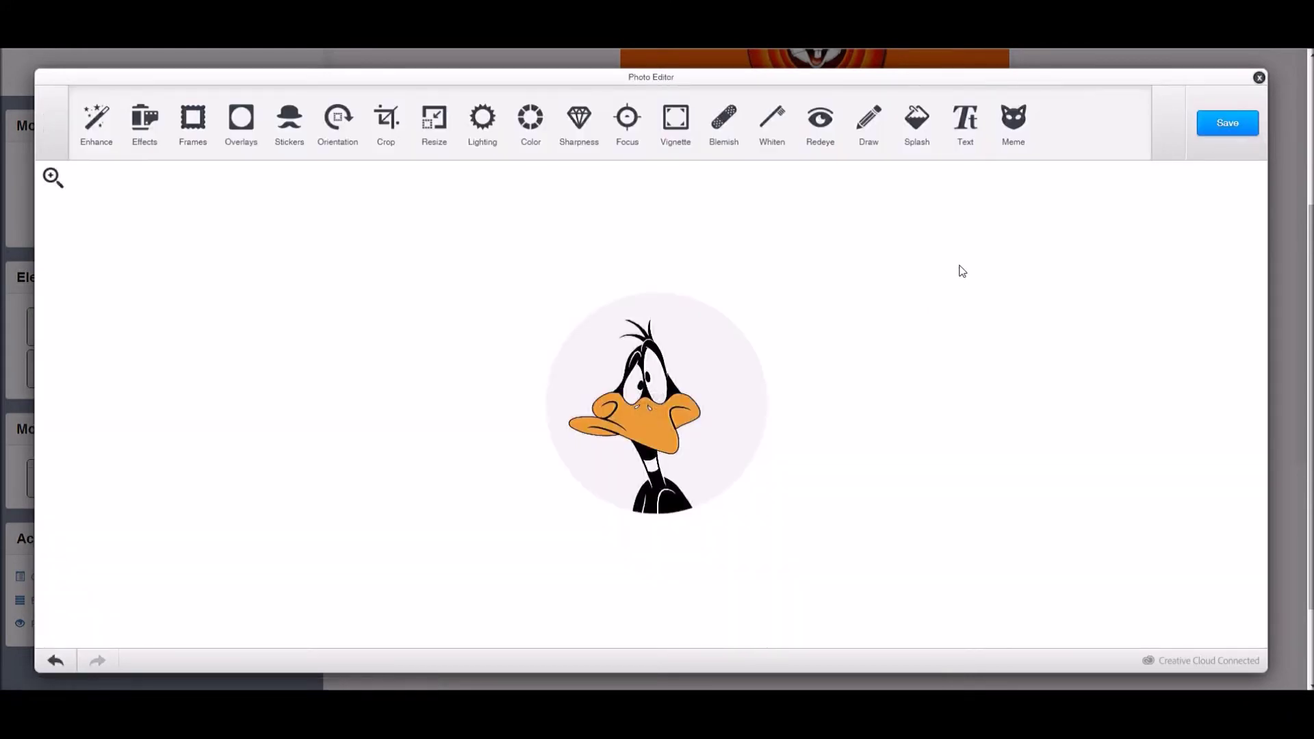
left_click(1233, 127)
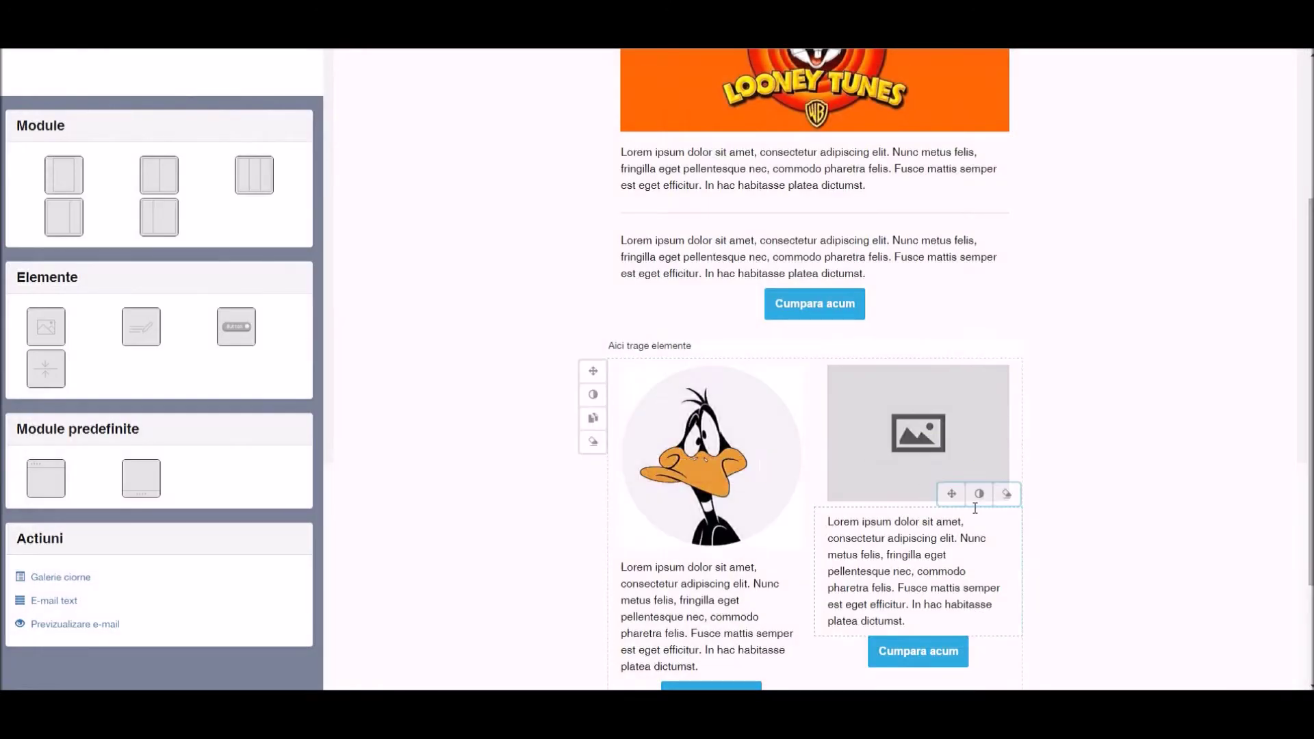
Upload yo.jpg into the right image placeholder of the two-column module.
left_click(893, 446)
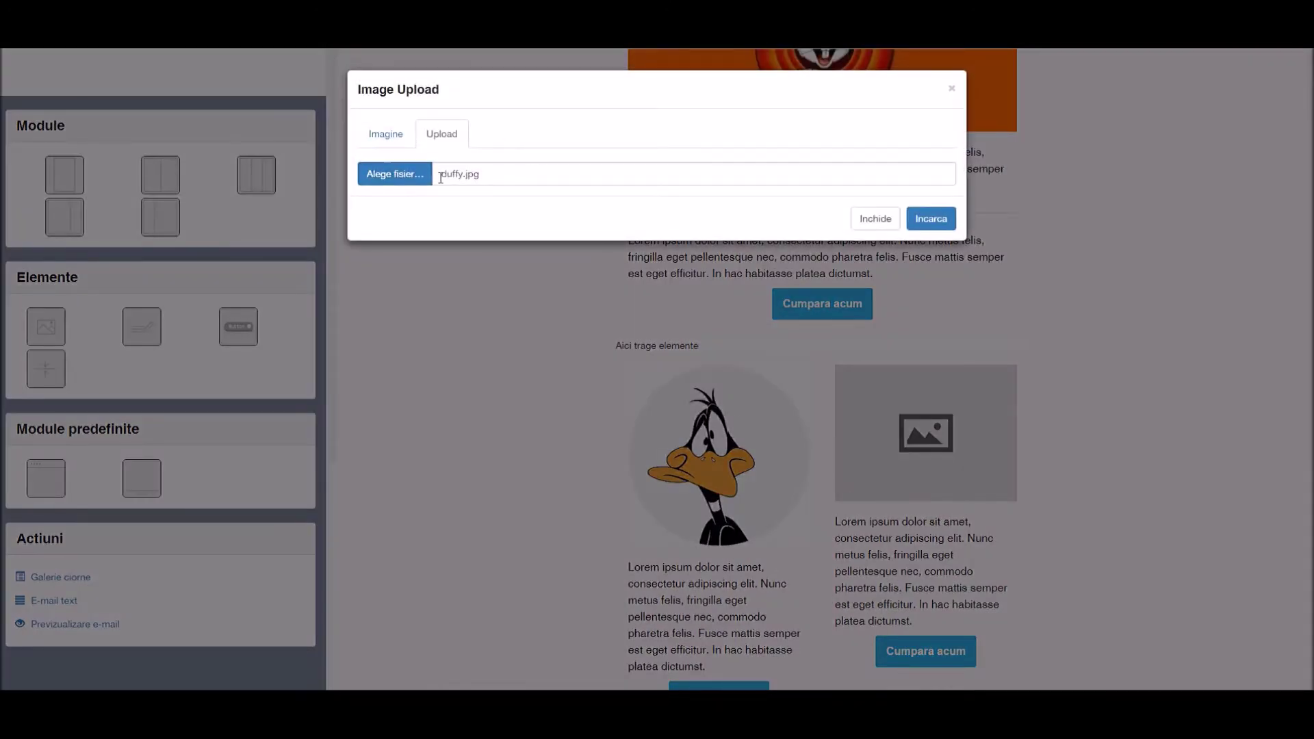
left_click(414, 179)
double_click(457, 109)
left_click(949, 223)
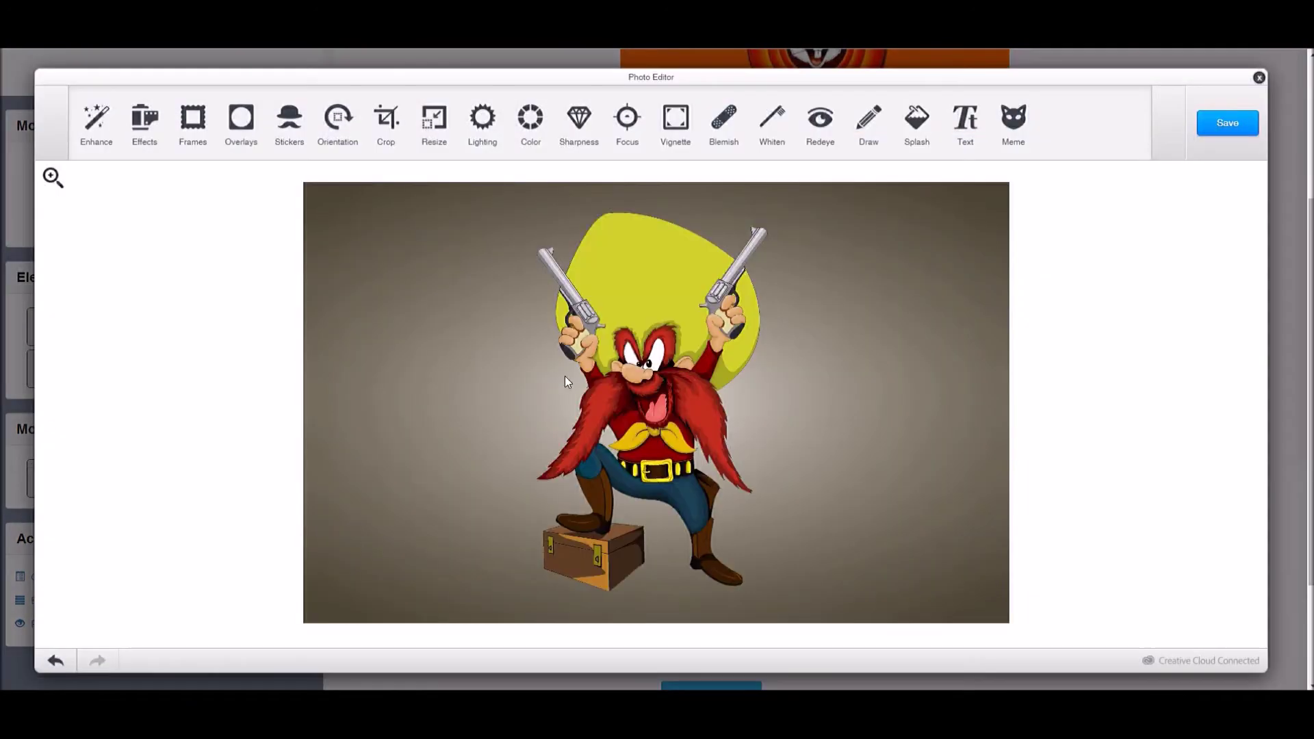
Apply the white circle overlay from the Original set around the cowboy's hat, pistols and beard, and save the image.
left_click(187, 121)
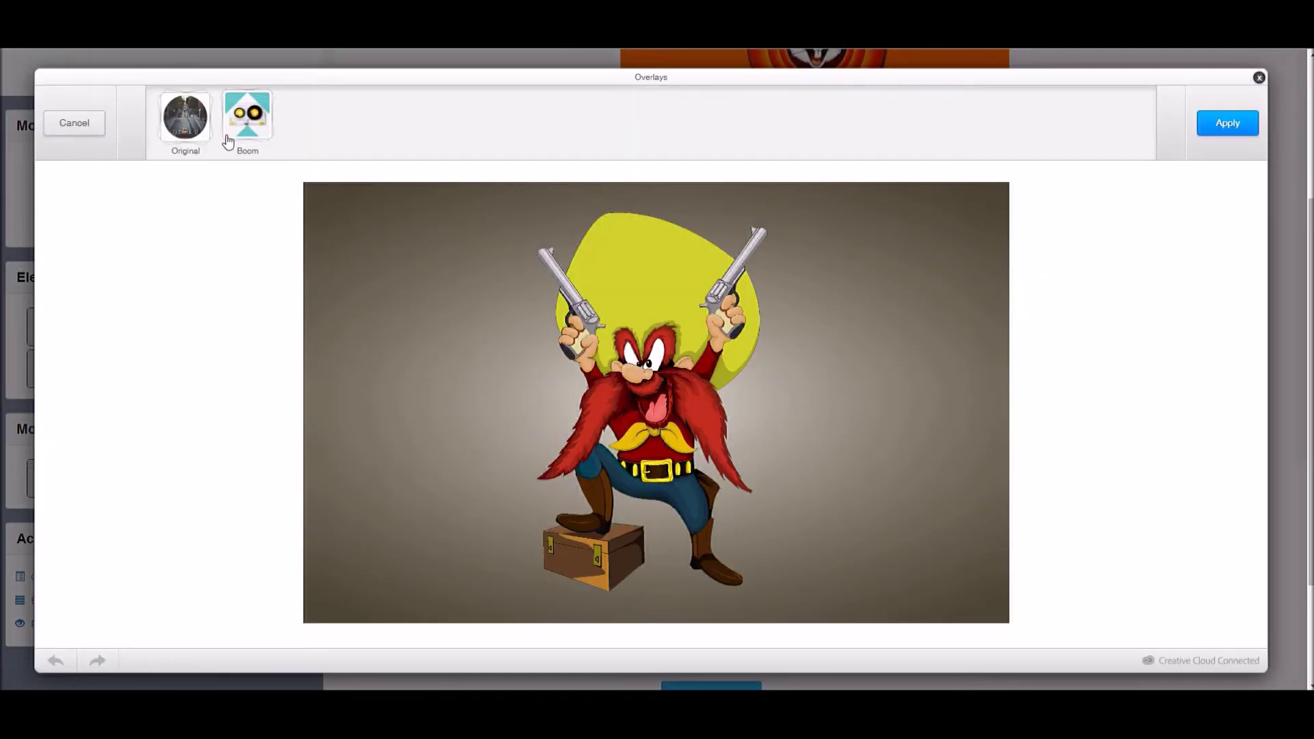
left_click(184, 123)
left_click(224, 130)
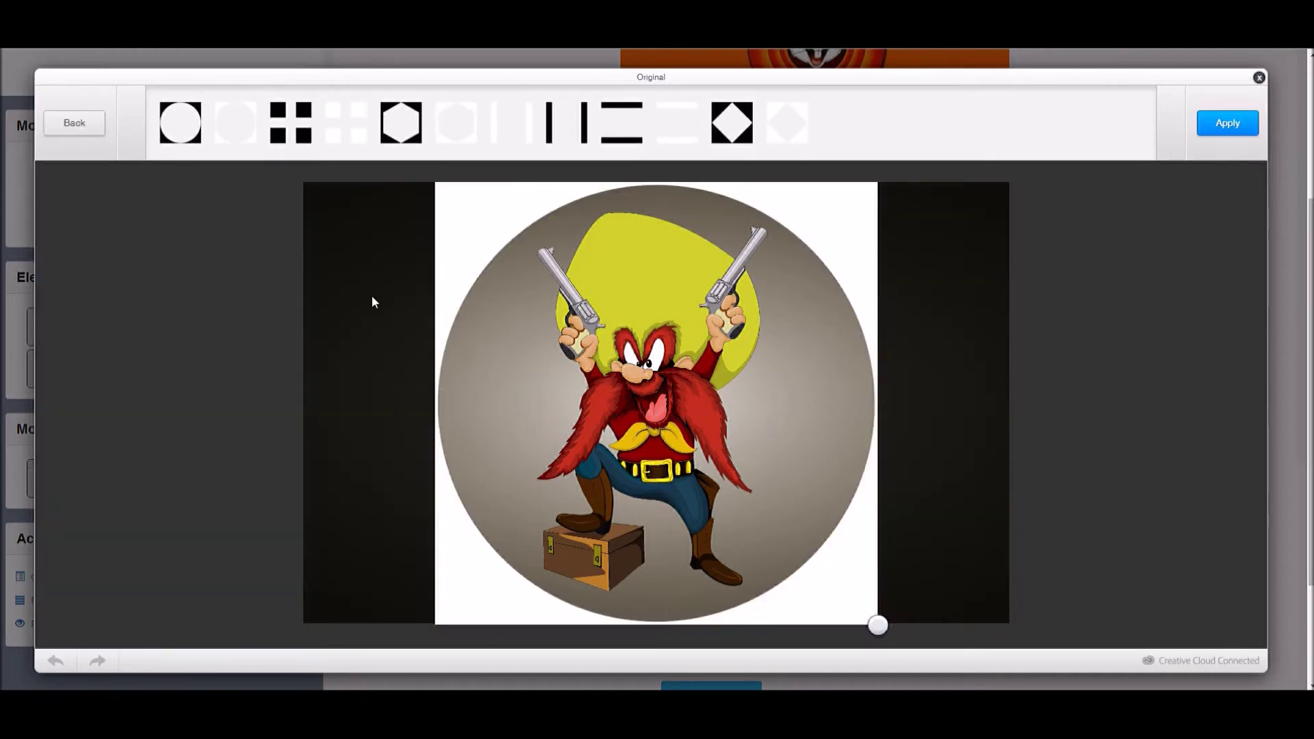
left_click_drag(868, 621, 669, 413)
left_click_drag(553, 312, 629, 354)
left_click_drag(767, 450, 781, 467)
left_click_drag(653, 359, 642, 359)
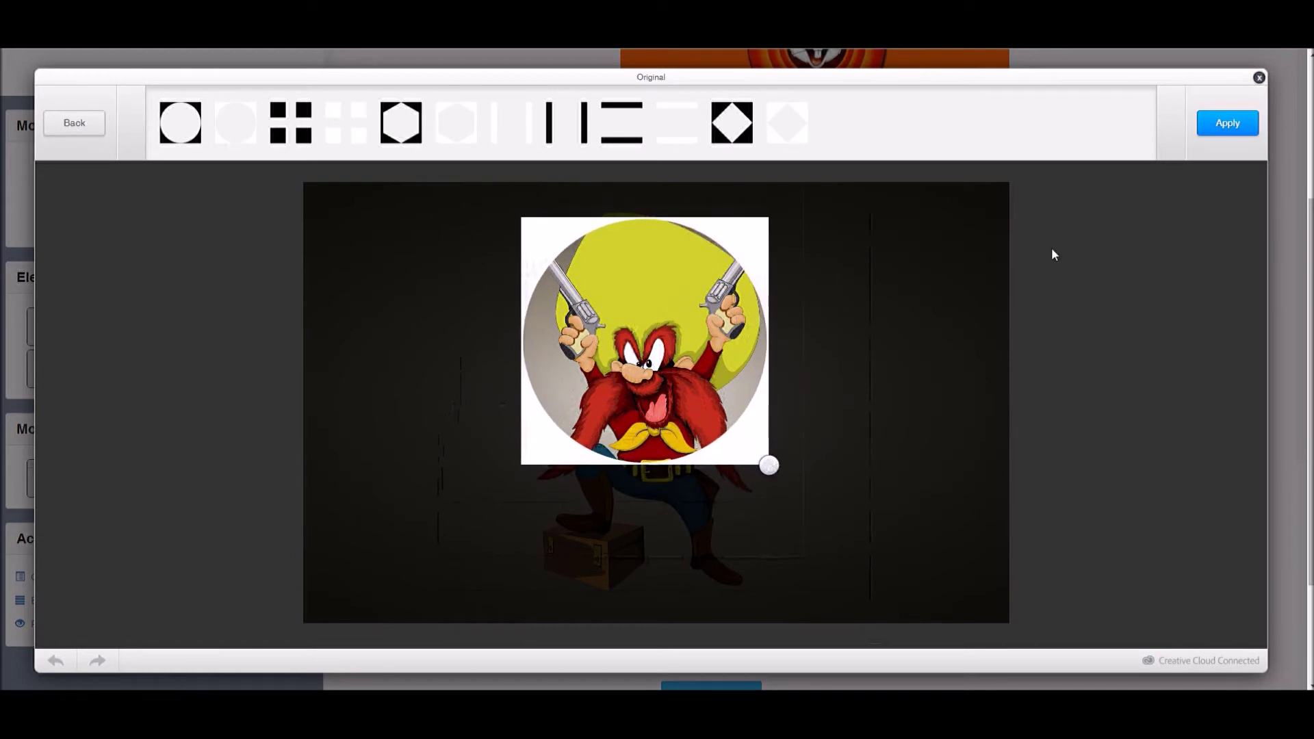
left_click(1208, 137)
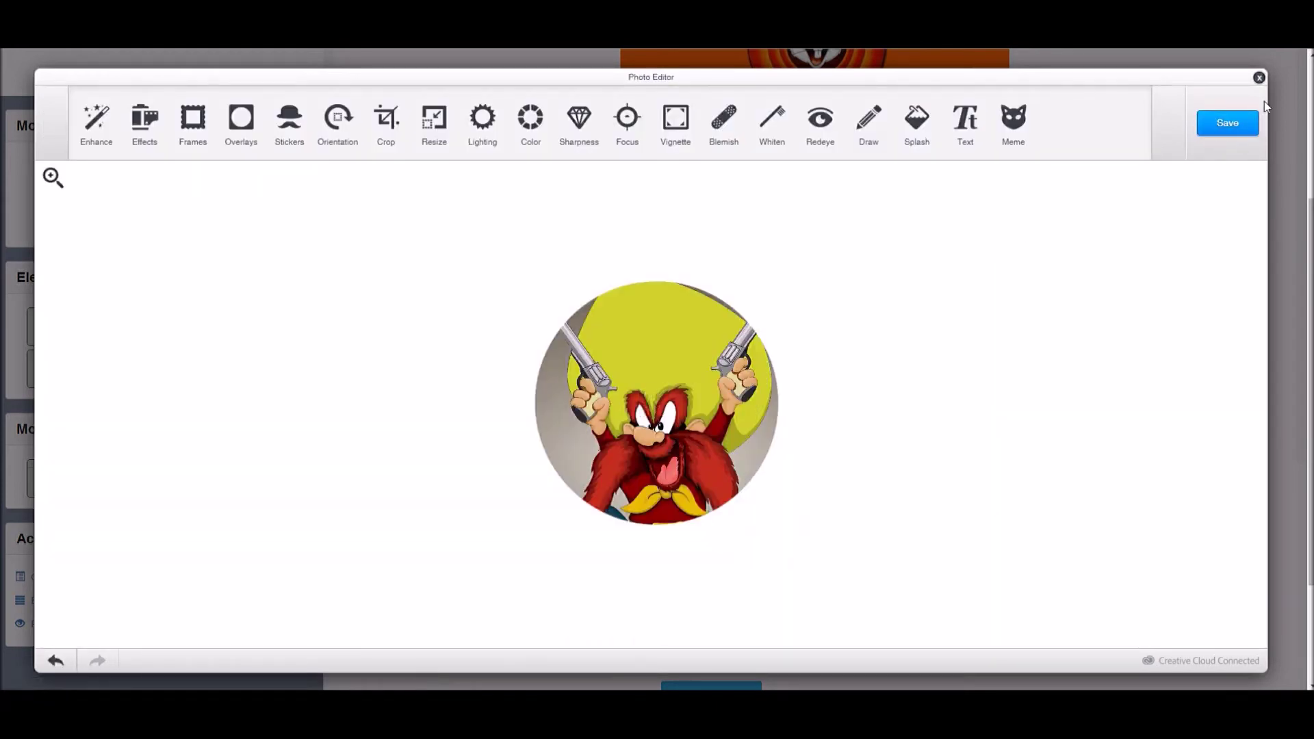
left_click(1234, 124)
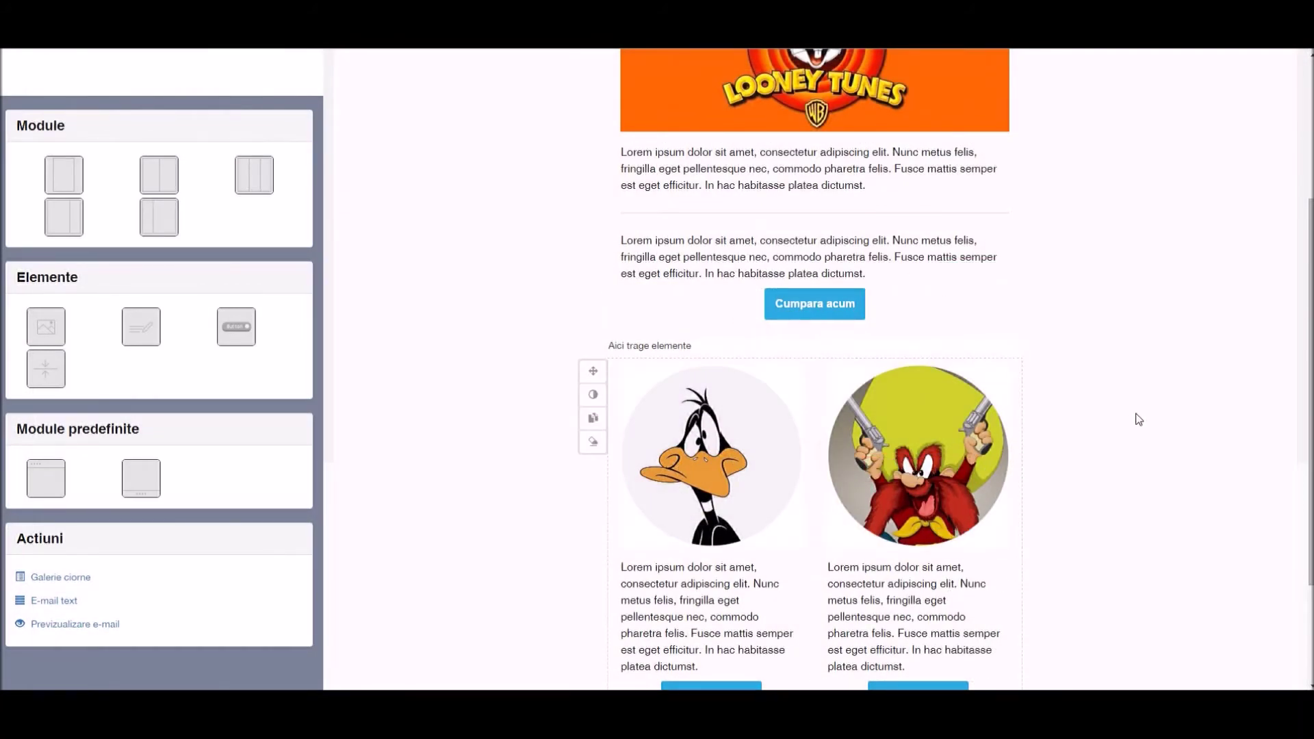
Review the email layout and examine the text editing options and font families for the text block below the header image.
scroll(1089, 513, "down", 2)
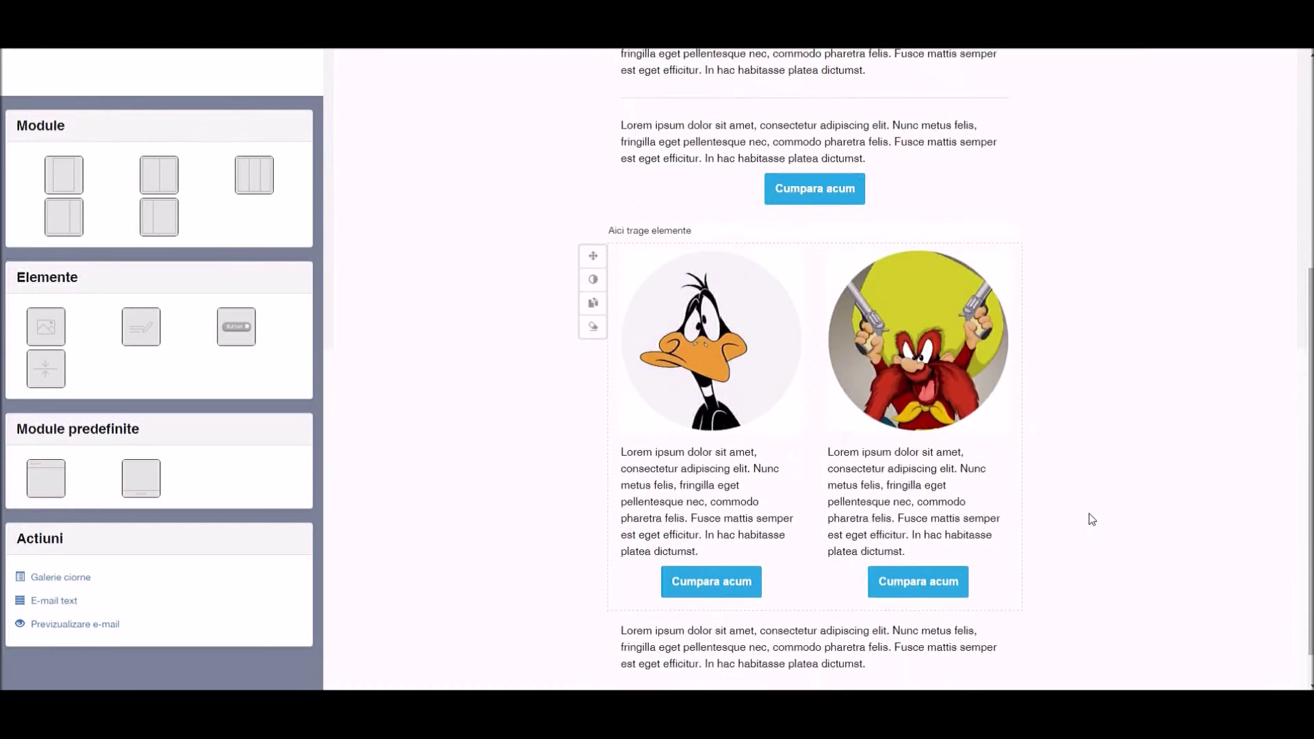
scroll(1088, 514, "up", 3)
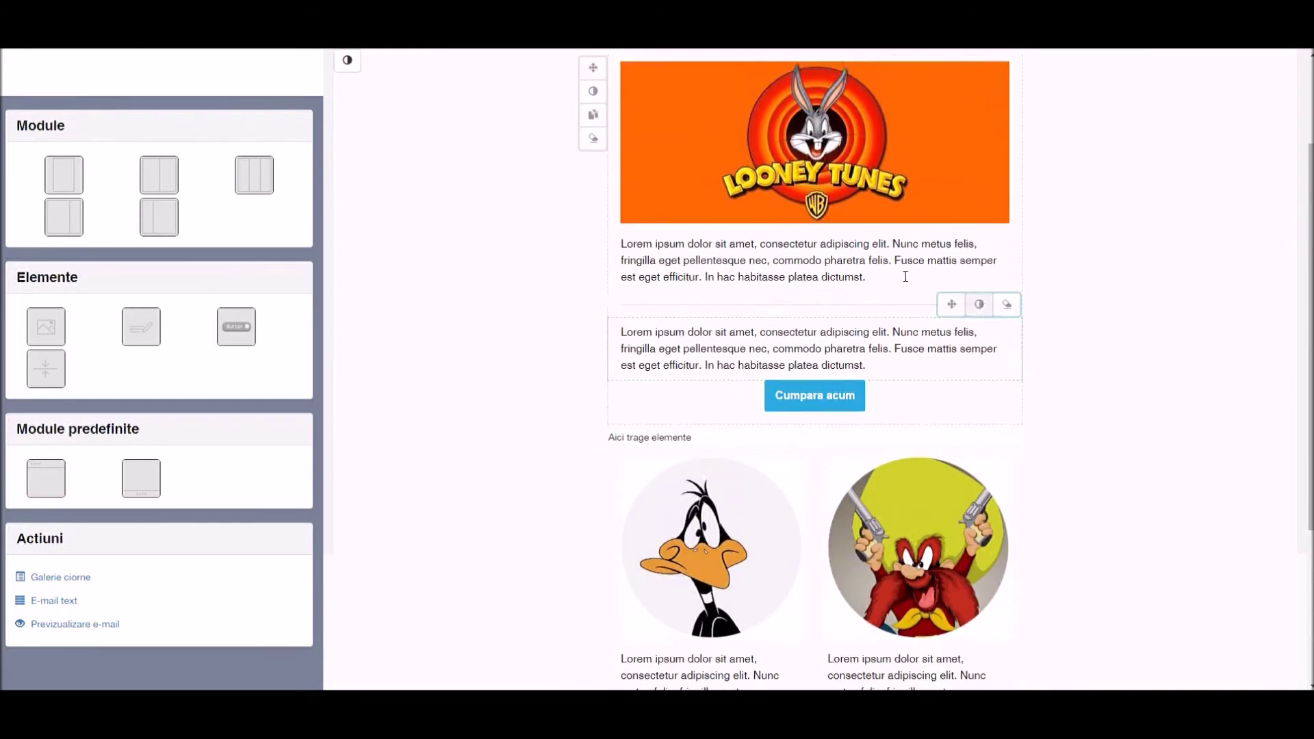
left_click(739, 251)
left_click_drag(622, 243, 900, 284)
left_click(785, 277)
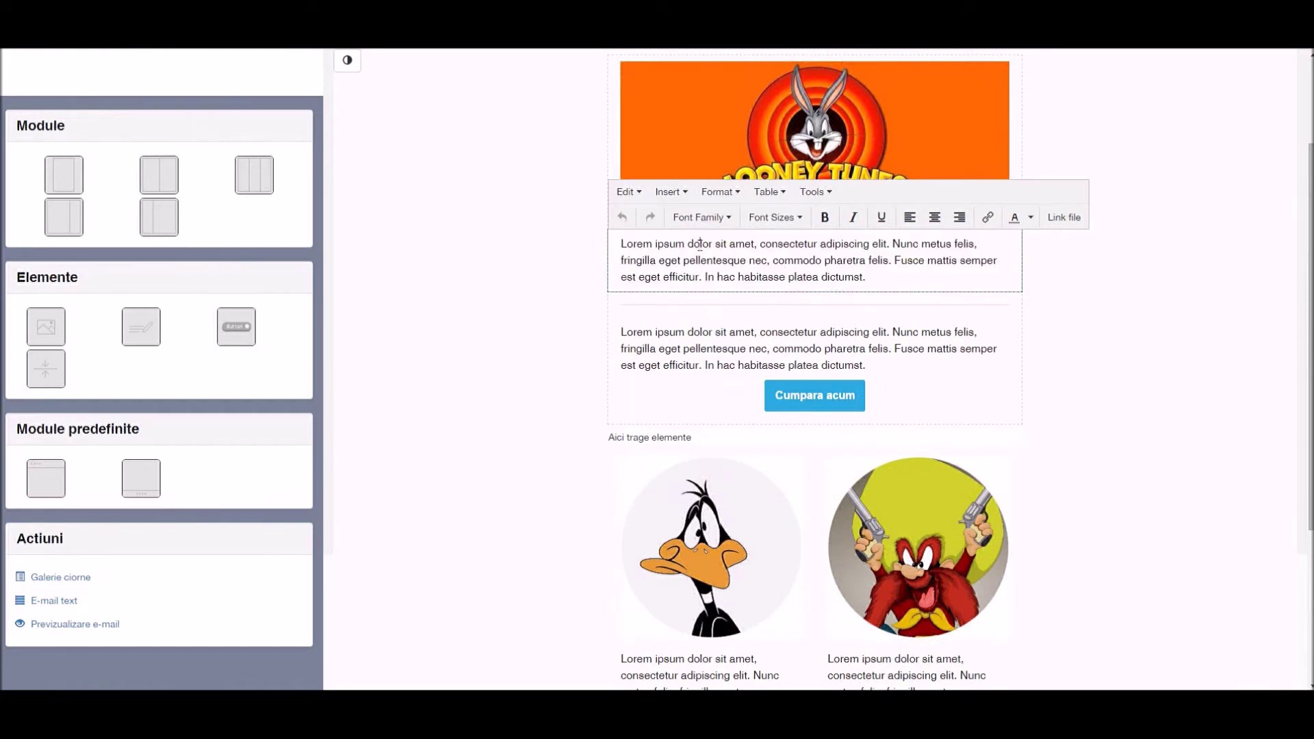
left_click(698, 218)
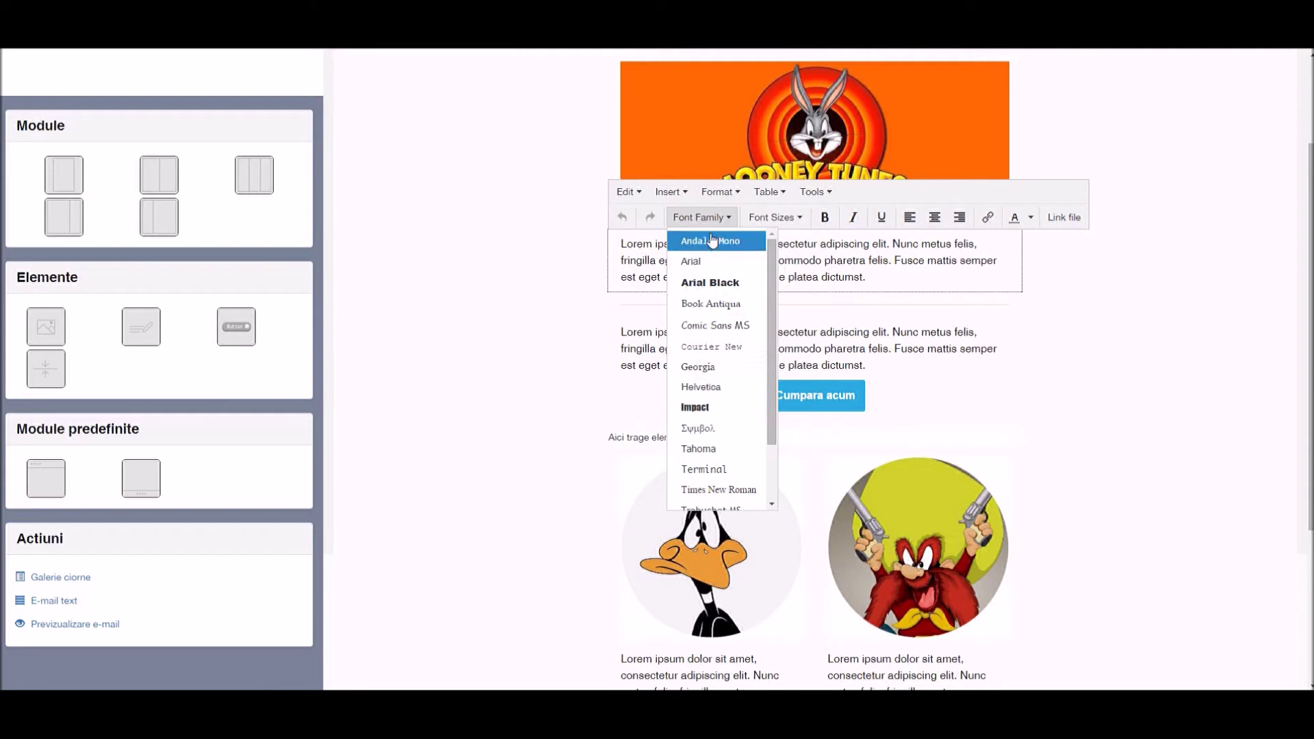
left_click(848, 258)
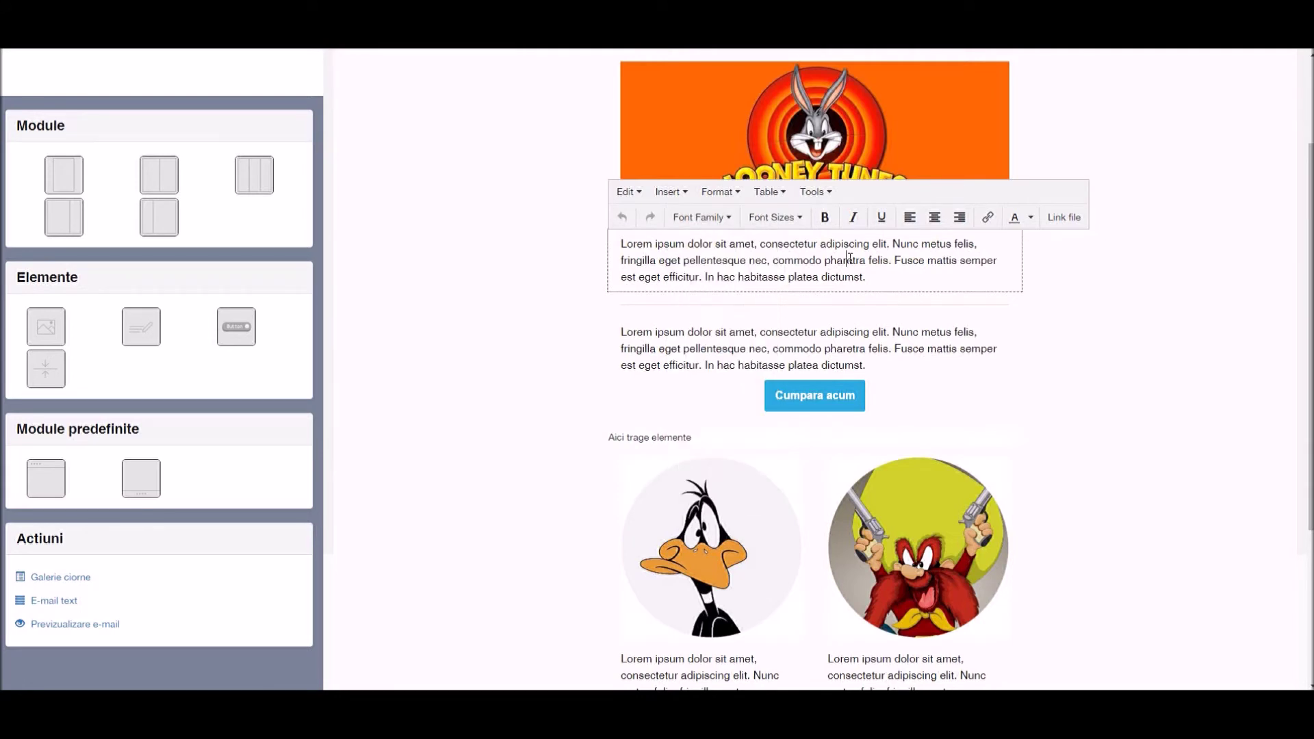
Upload document.pdf and link it to the word "Nunc" in the text block below the header image.
double_click(896, 244)
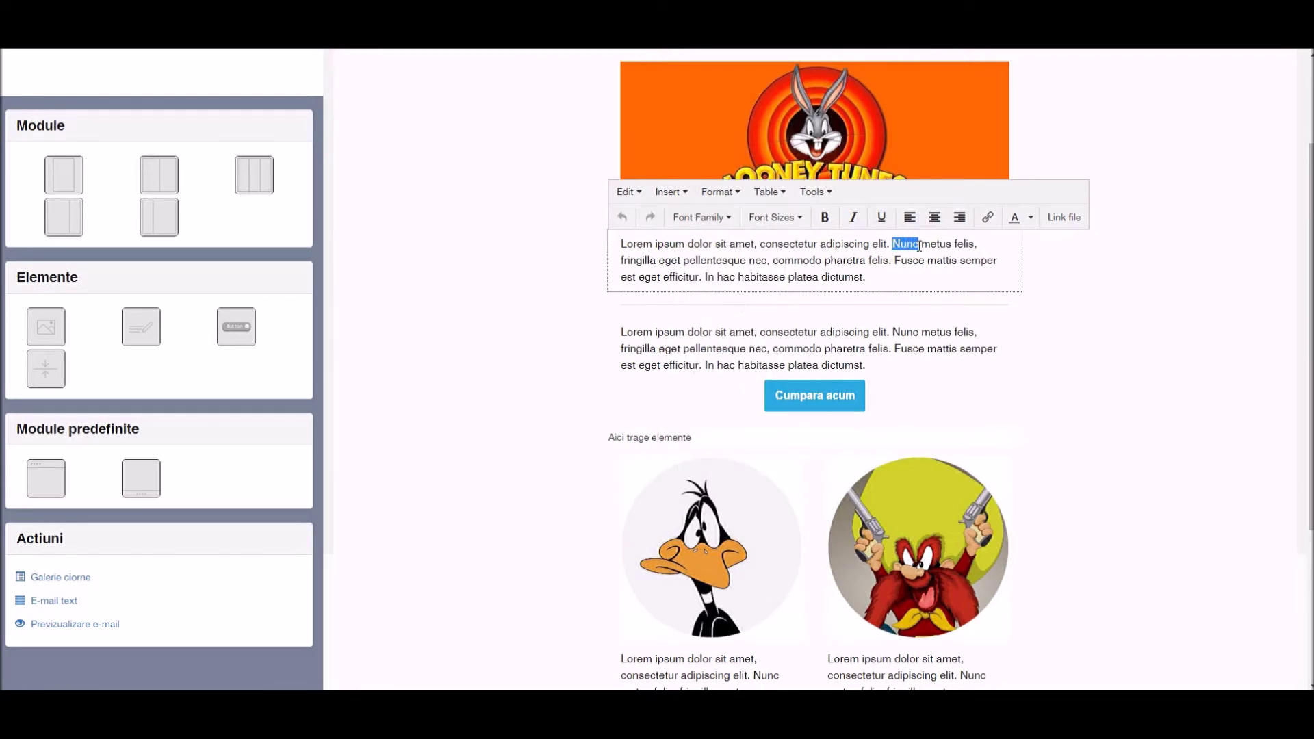
left_click(1061, 216)
left_click(587, 277)
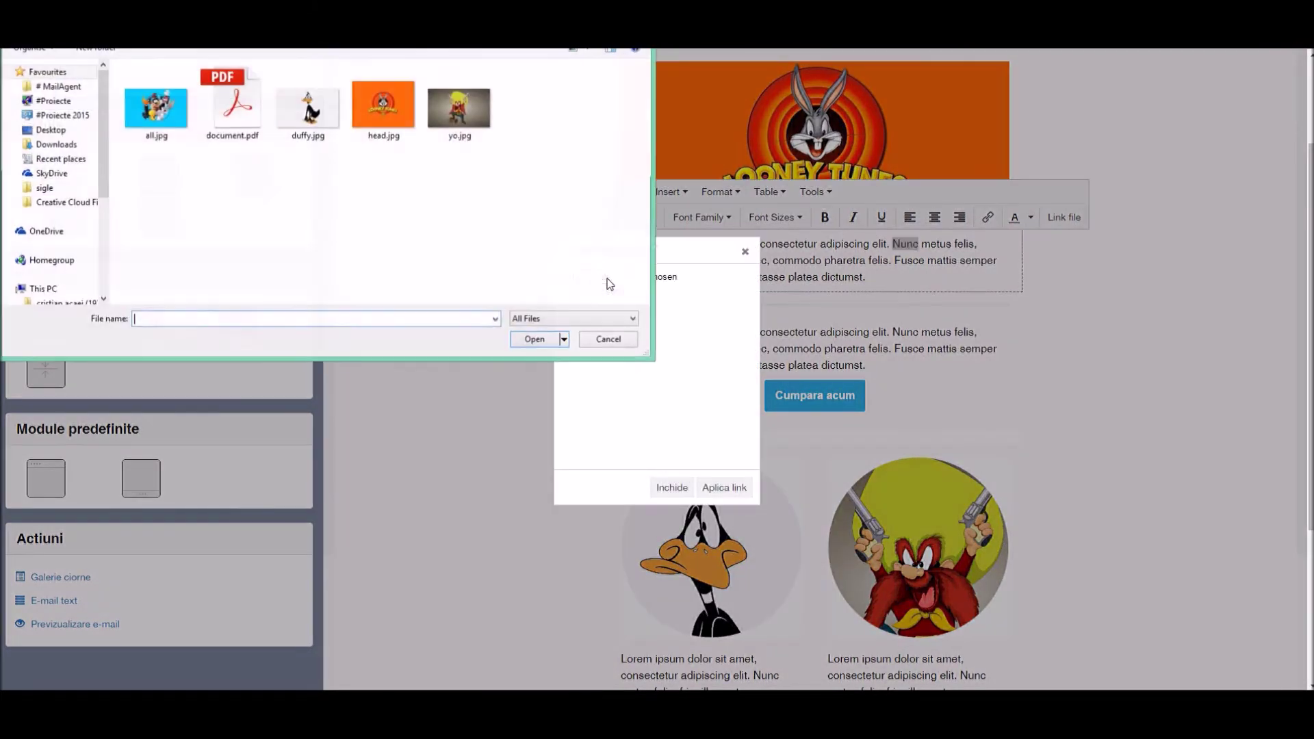
double_click(229, 122)
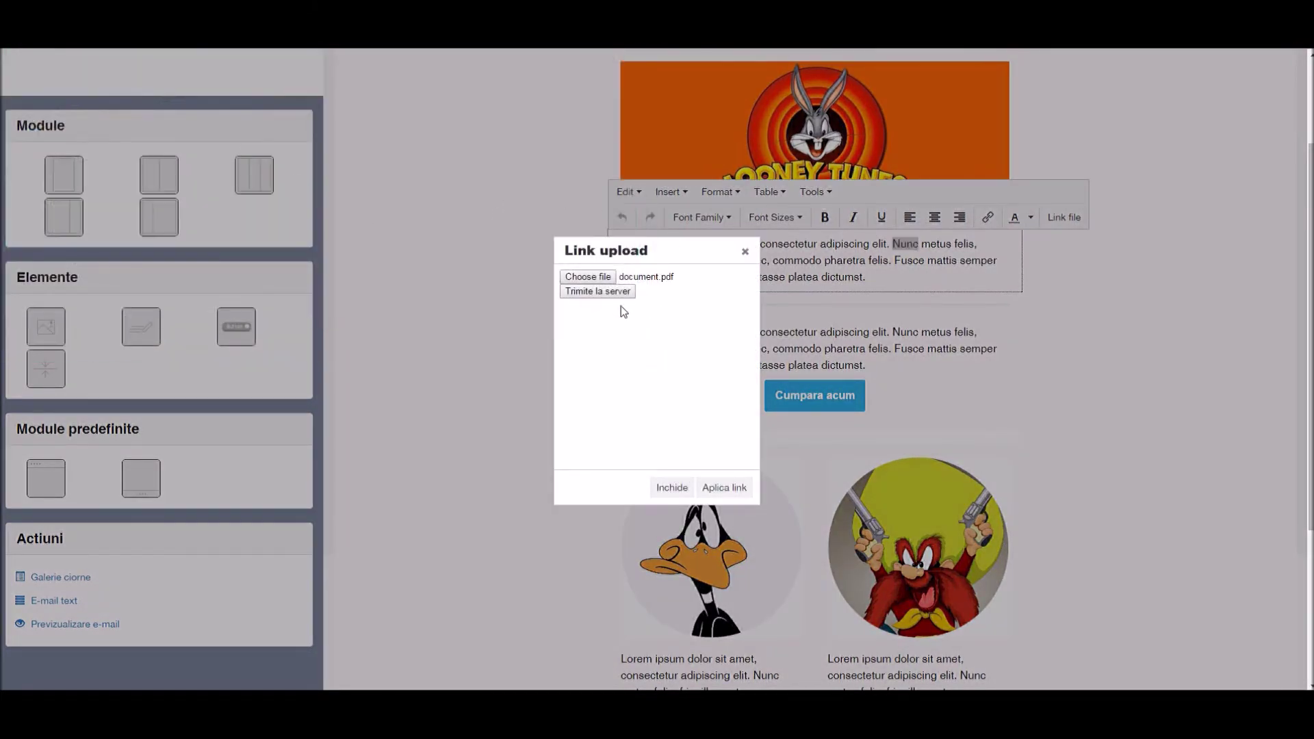
left_click(608, 292)
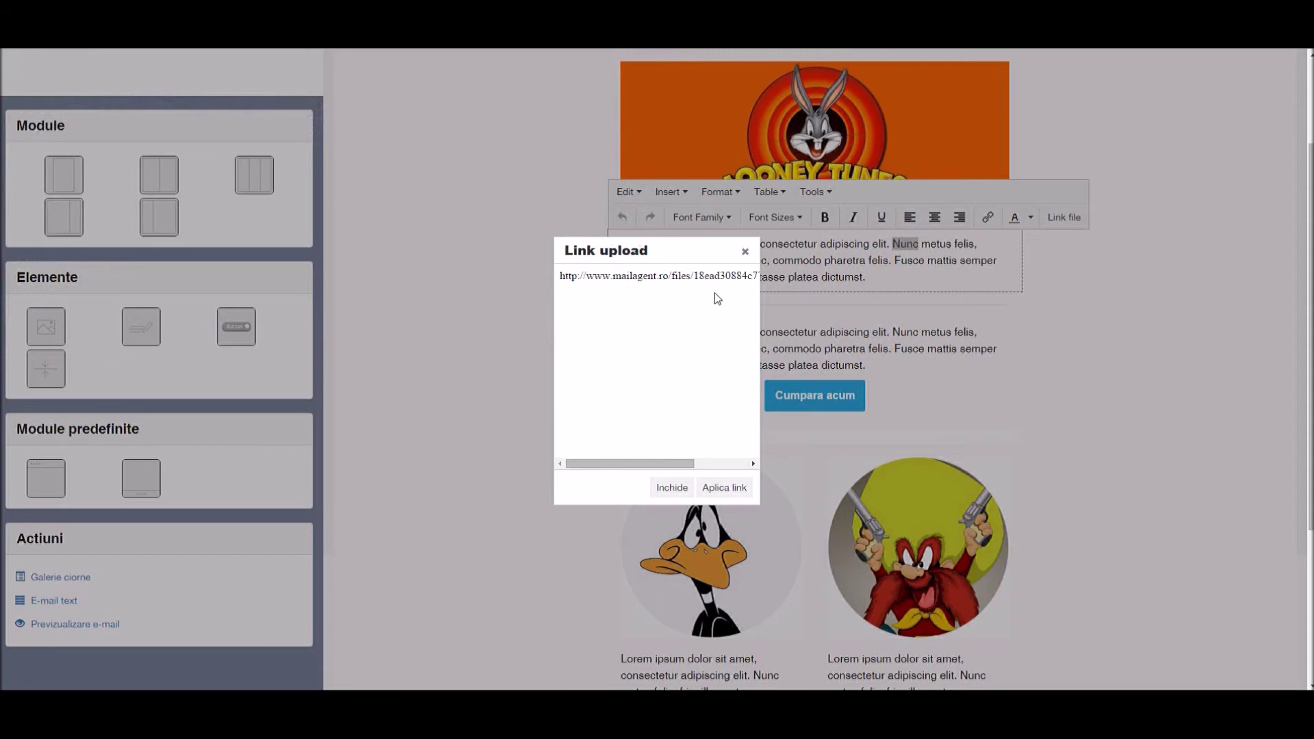
left_click(723, 488)
Insert the demographic field "nume" after the word "metus" in the first text block and finish editing the text.
left_click(936, 253)
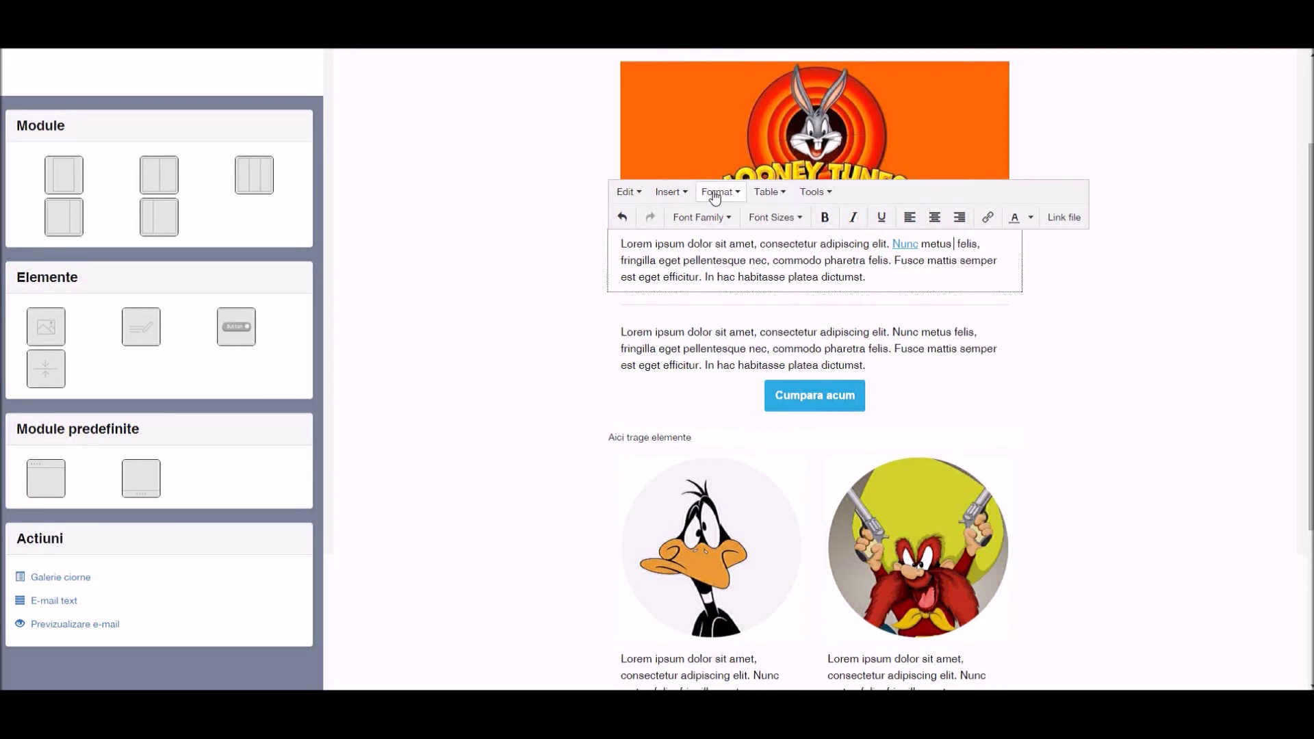
left_click(674, 194)
left_click(681, 270)
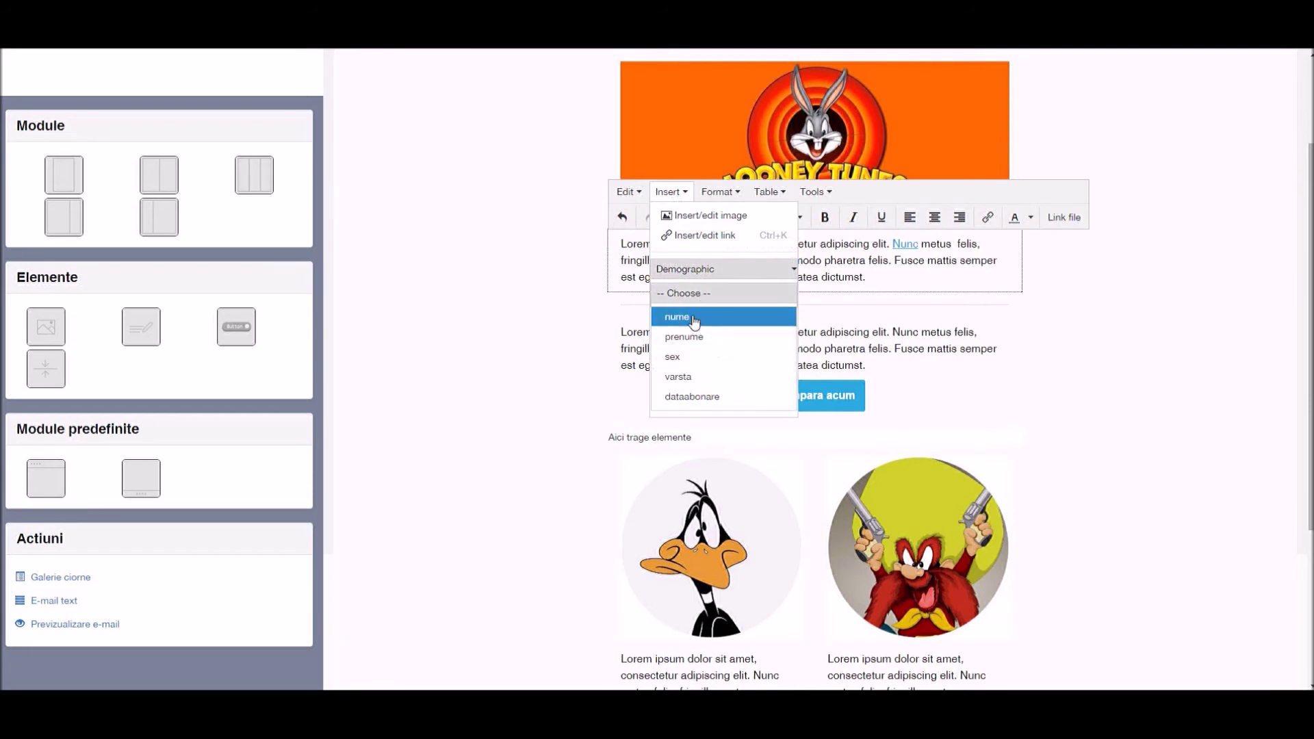
left_click(699, 318)
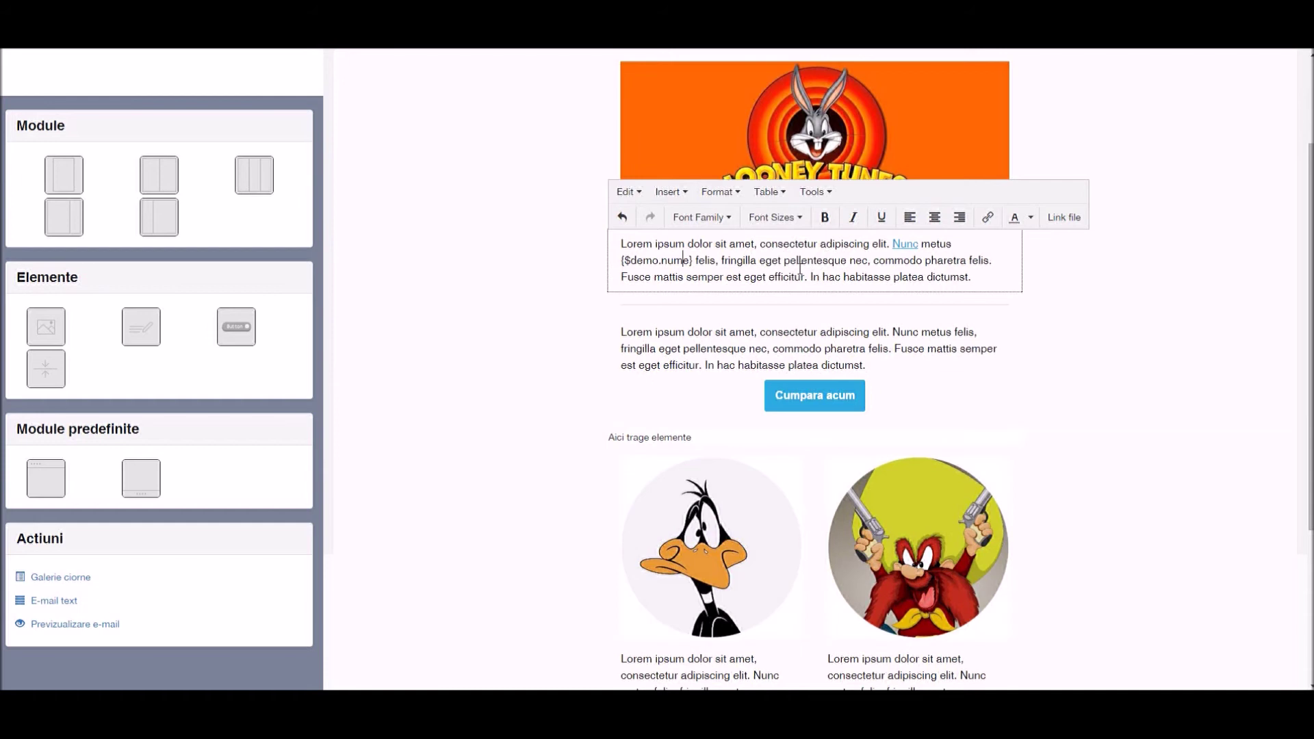
left_click_drag(689, 264, 759, 264)
left_click(825, 272)
left_click(605, 331)
left_click(482, 329)
Change the colour of the divider line between the two text blocks to red.
mouse_move(687, 311)
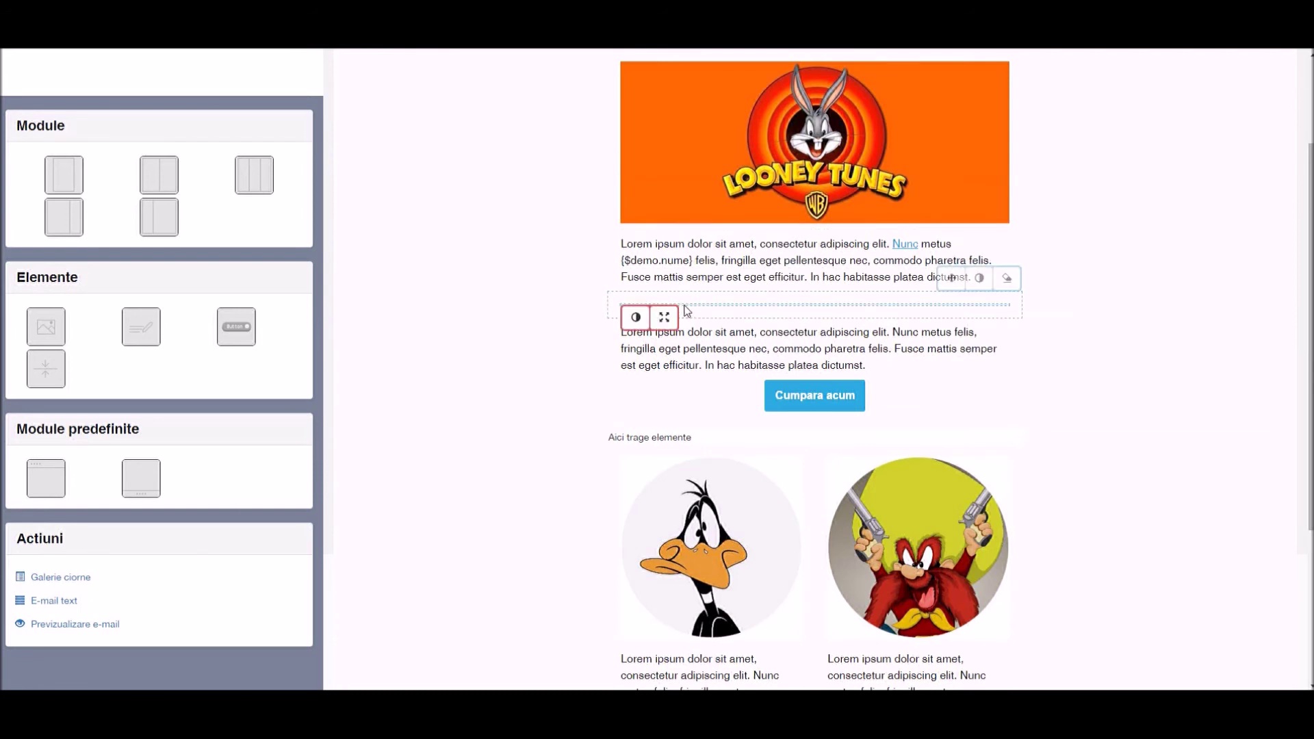
left_click(637, 317)
left_click_drag(633, 349, 693, 347)
left_click(731, 474)
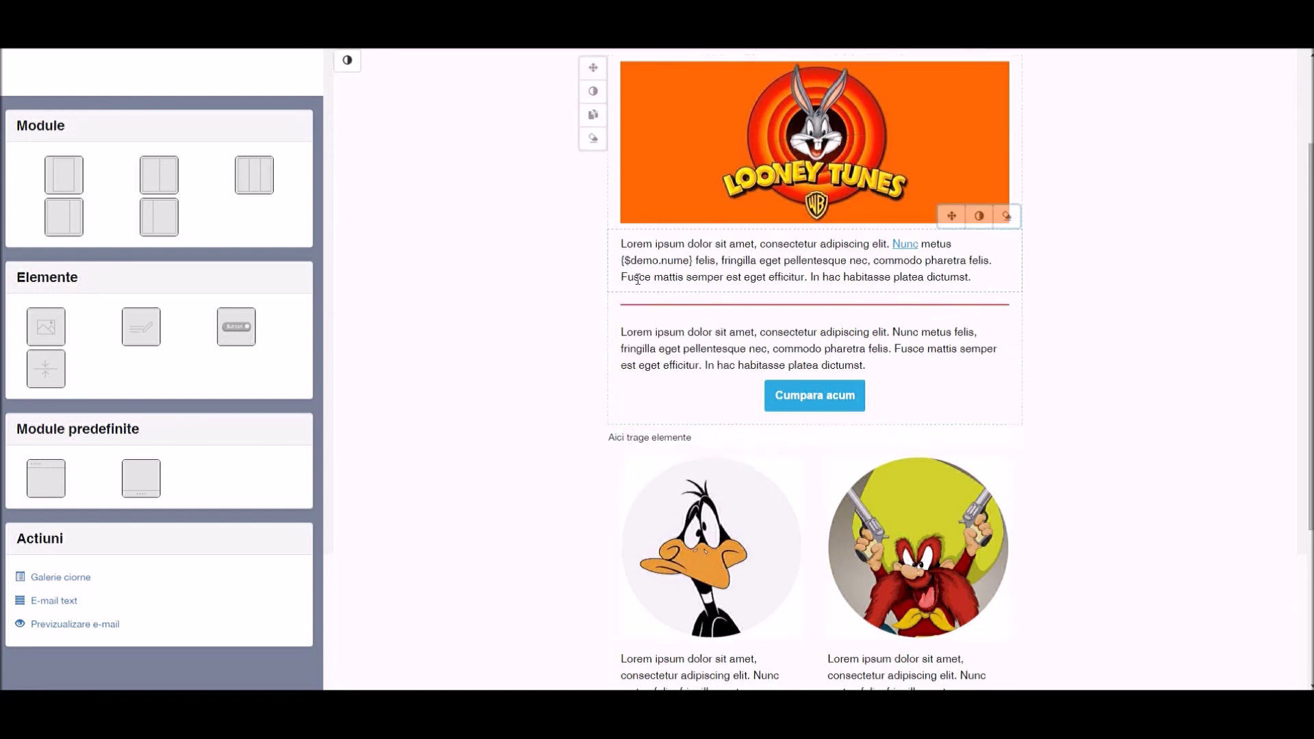
Set the divider's thickness to 10, its upper spacing to 30 and its lower spacing to 10, and save the dimensions.
left_click(662, 317)
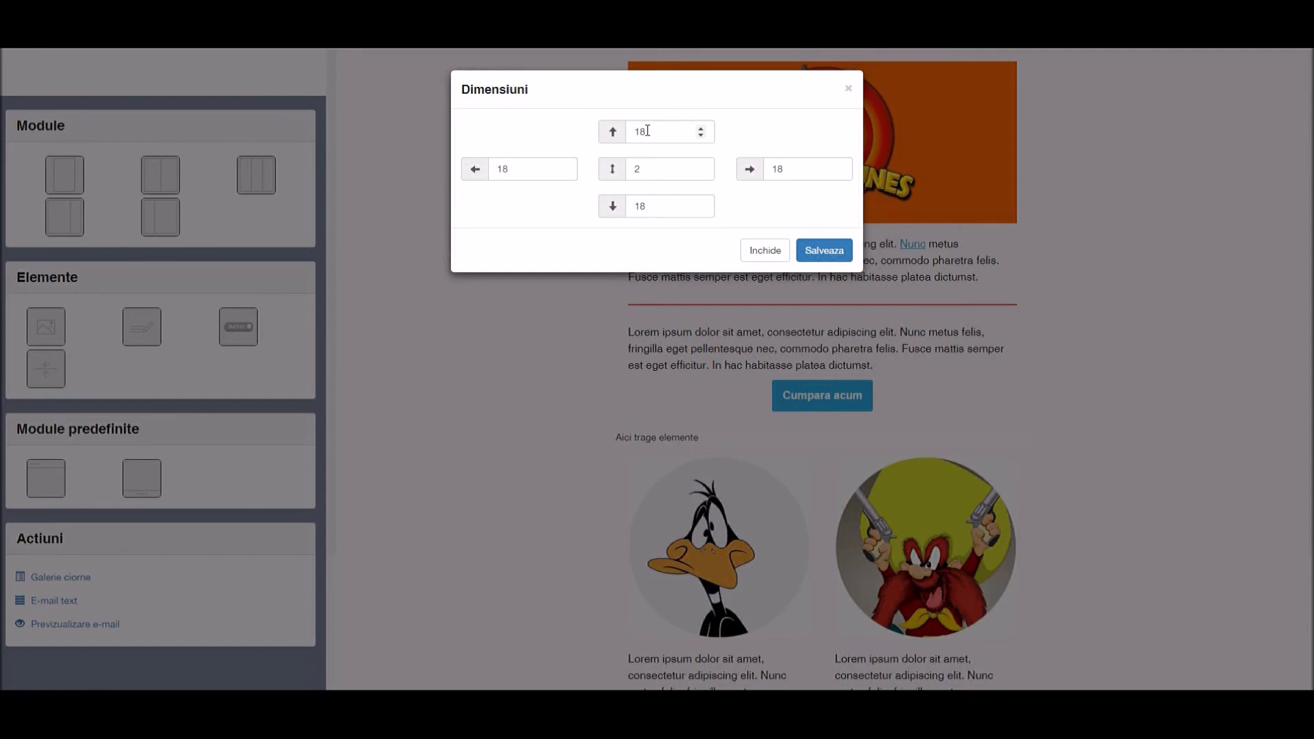
left_click_drag(656, 171, 624, 174)
type("10")
left_click(655, 133)
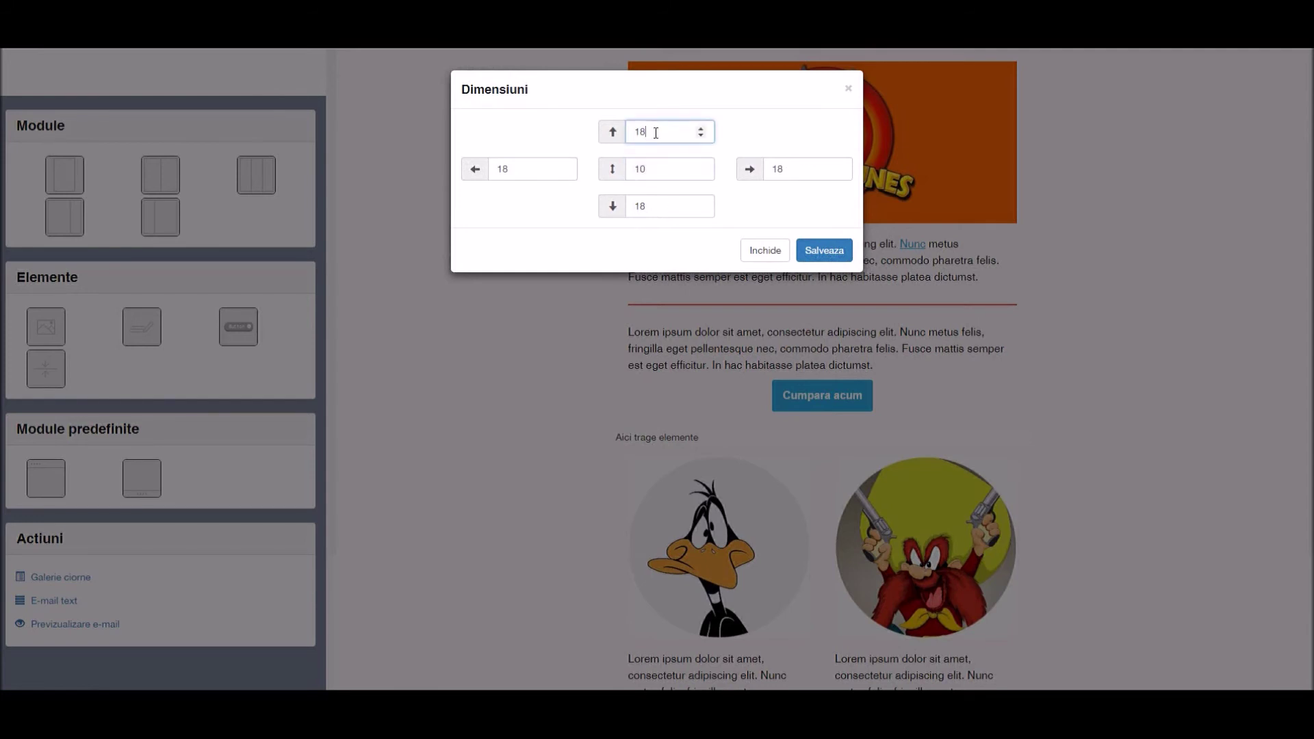
left_click_drag(655, 133, 629, 133)
type("30")
left_click_drag(656, 207, 617, 211)
type("10")
left_click(838, 251)
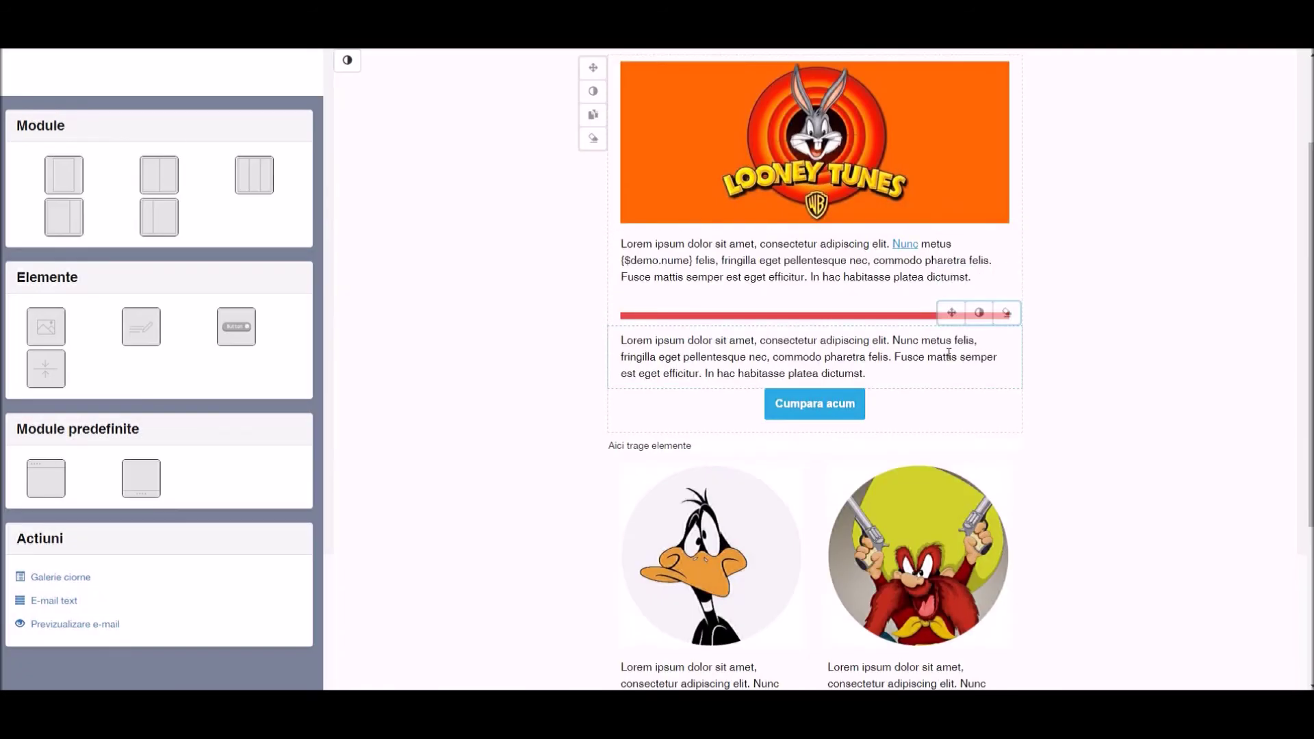
mouse_move(864, 316)
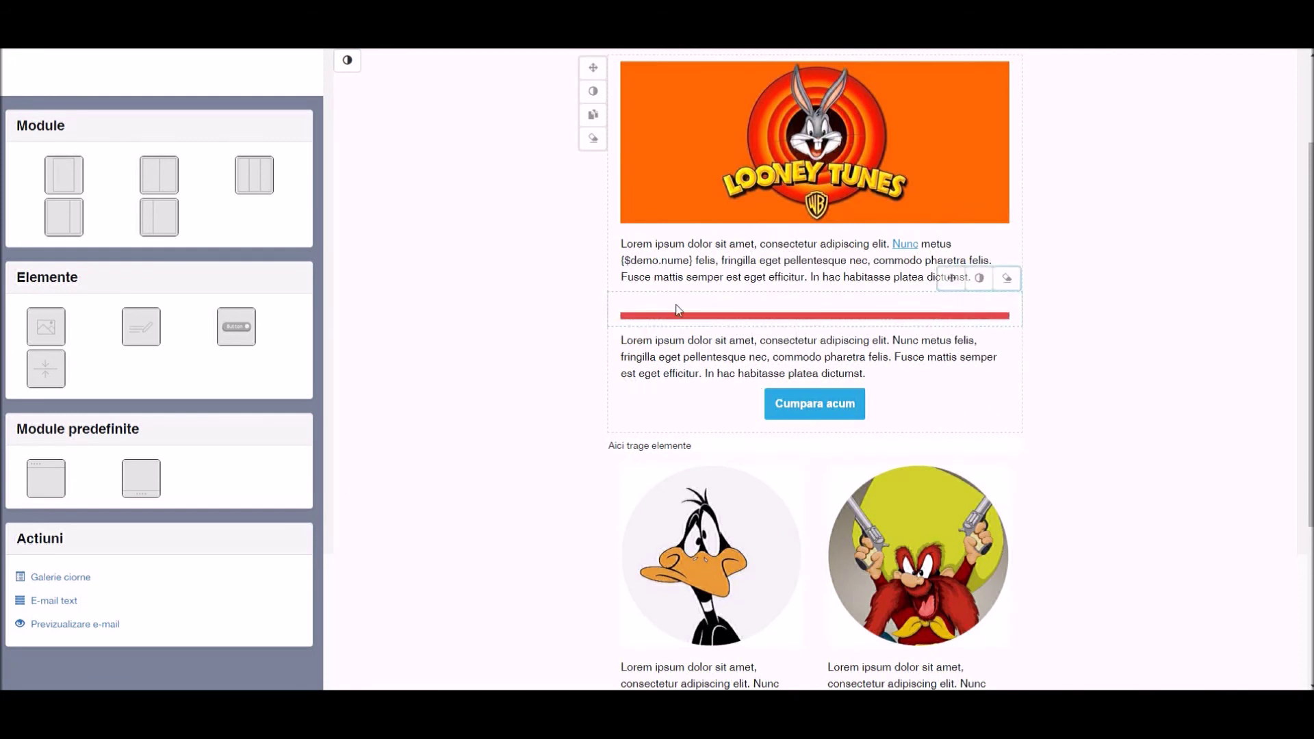
Extend the label of the "Cumpara acum" button to read "Cumpara acum ceva".
scroll(531, 366, "down", 1)
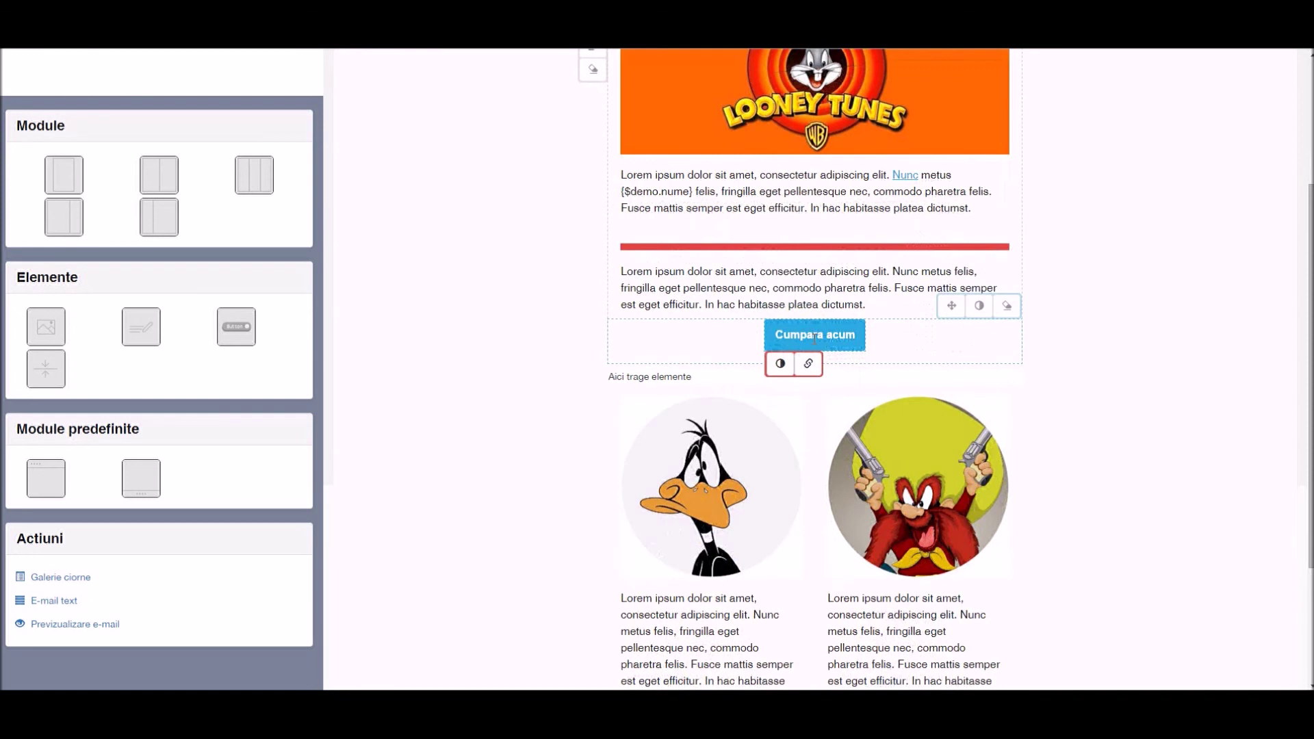
left_click(787, 331)
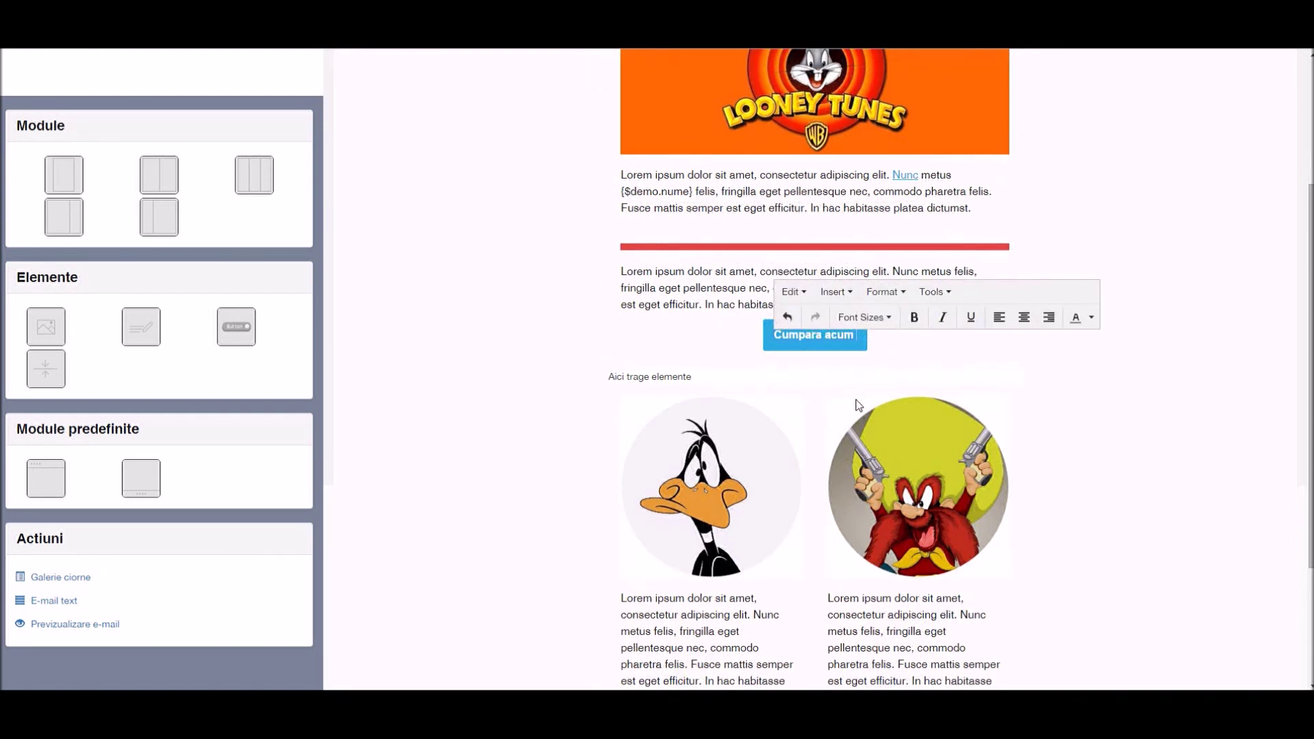
type("ceva")
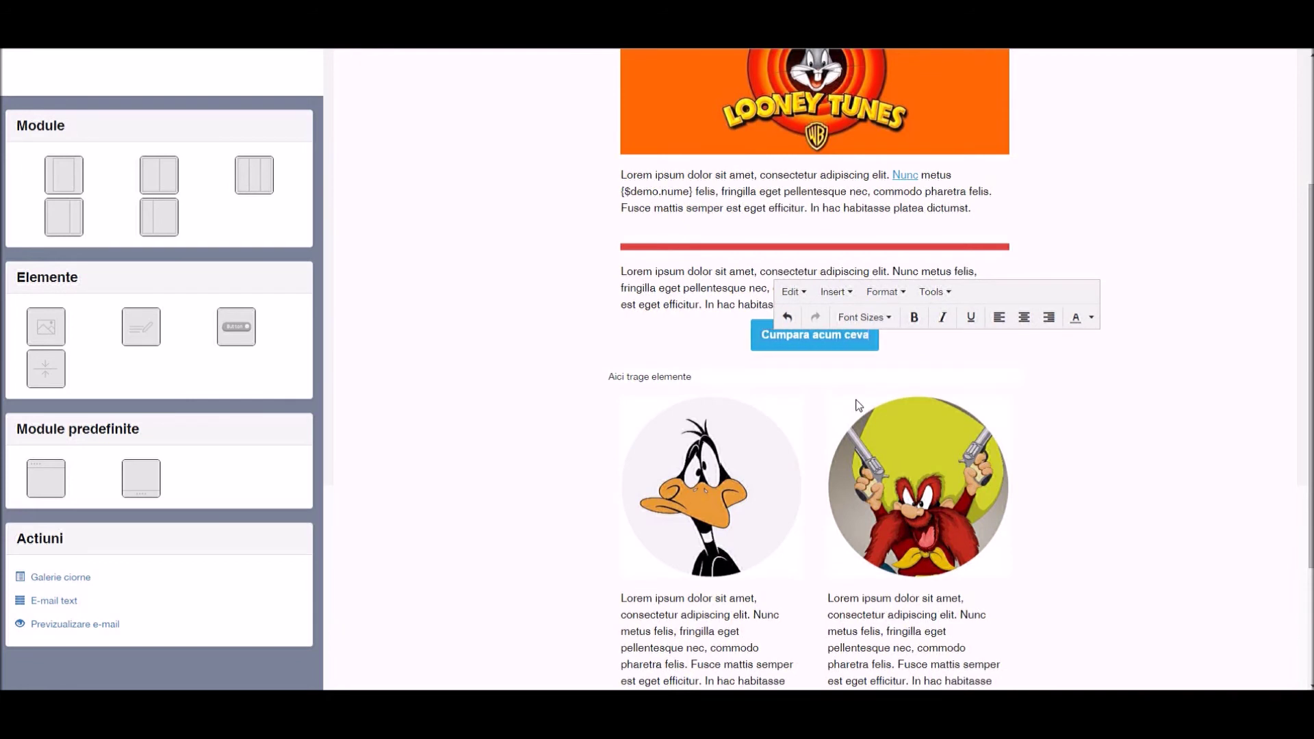
key("ctrl+Left")
key("Return")
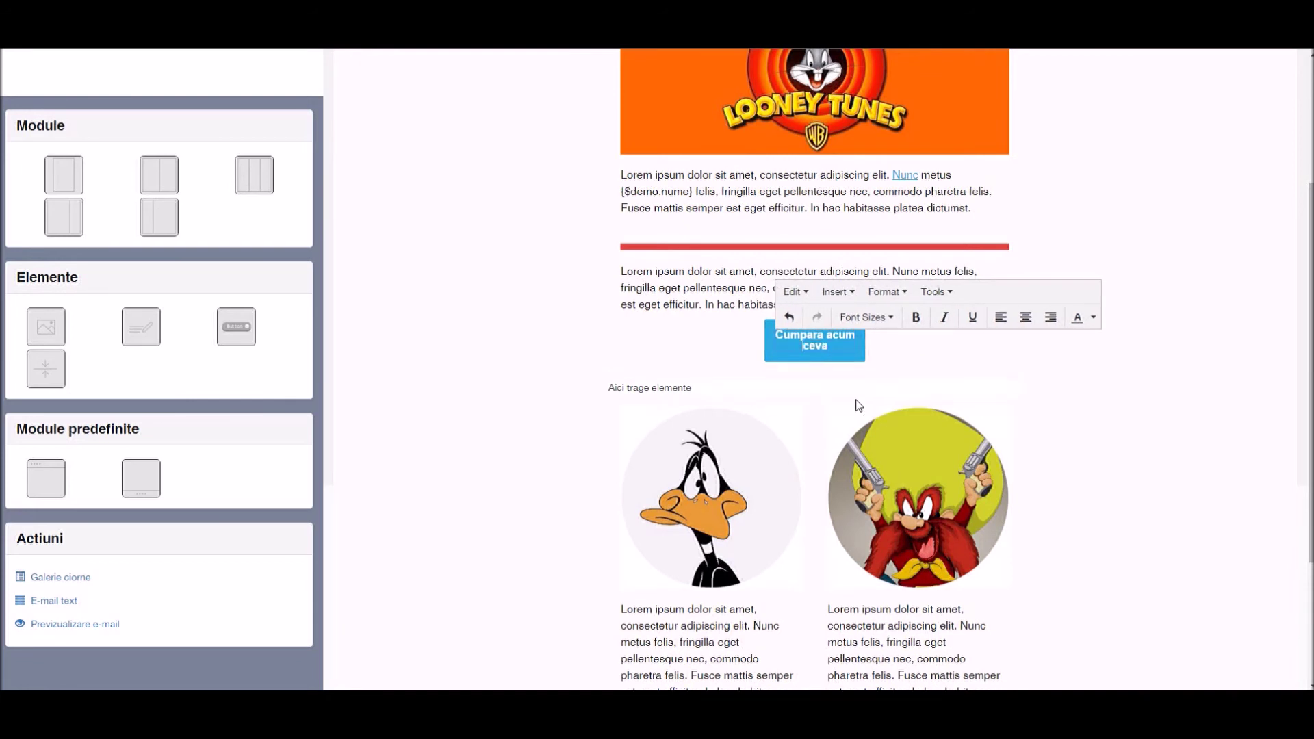
key("BackSpace")
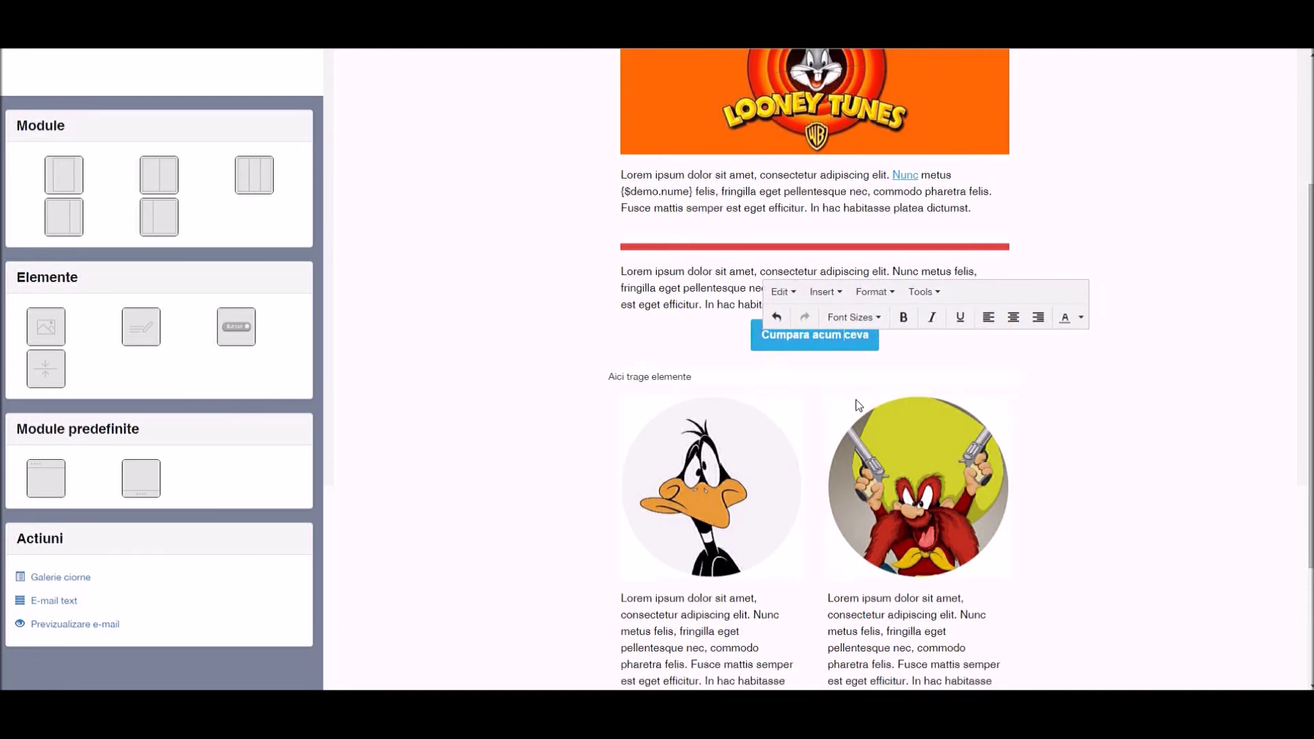
Finish editing the button label and set the button's background colour to grey #7a8e96.
left_click(953, 350)
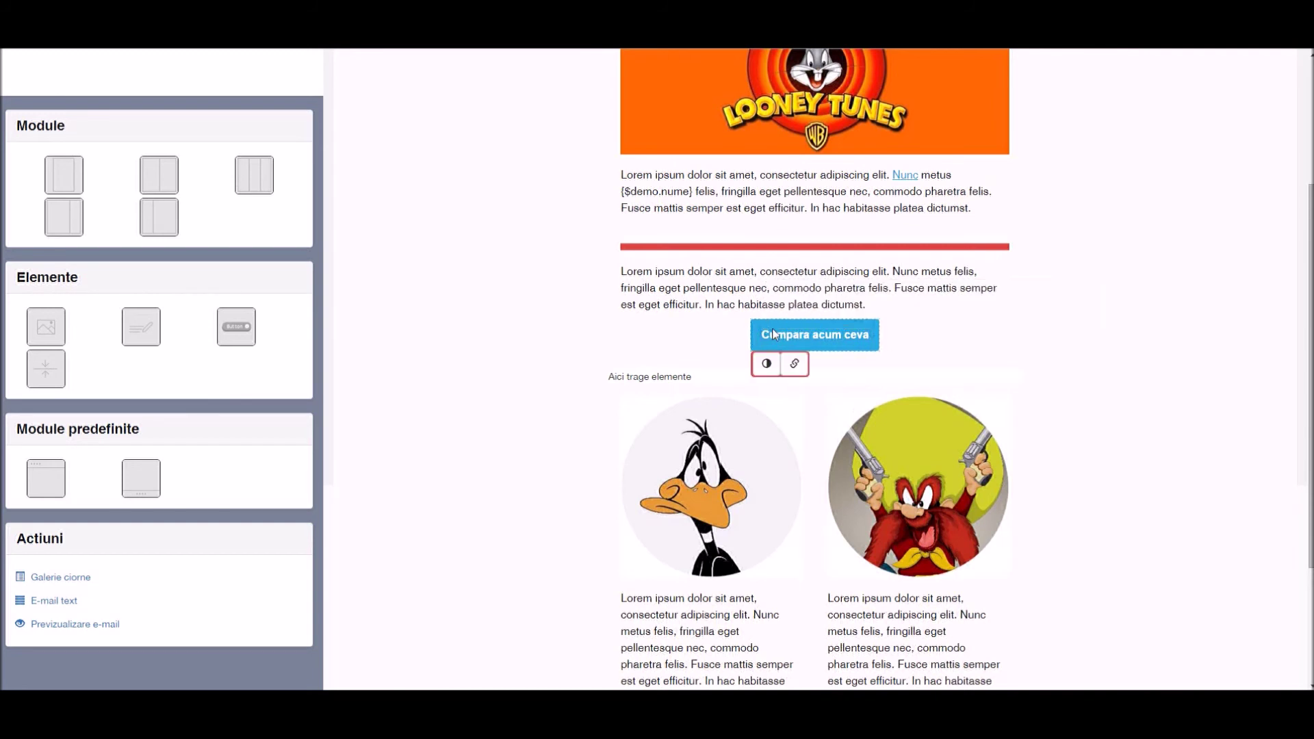
left_click(765, 364)
left_click_drag(824, 413, 779, 424)
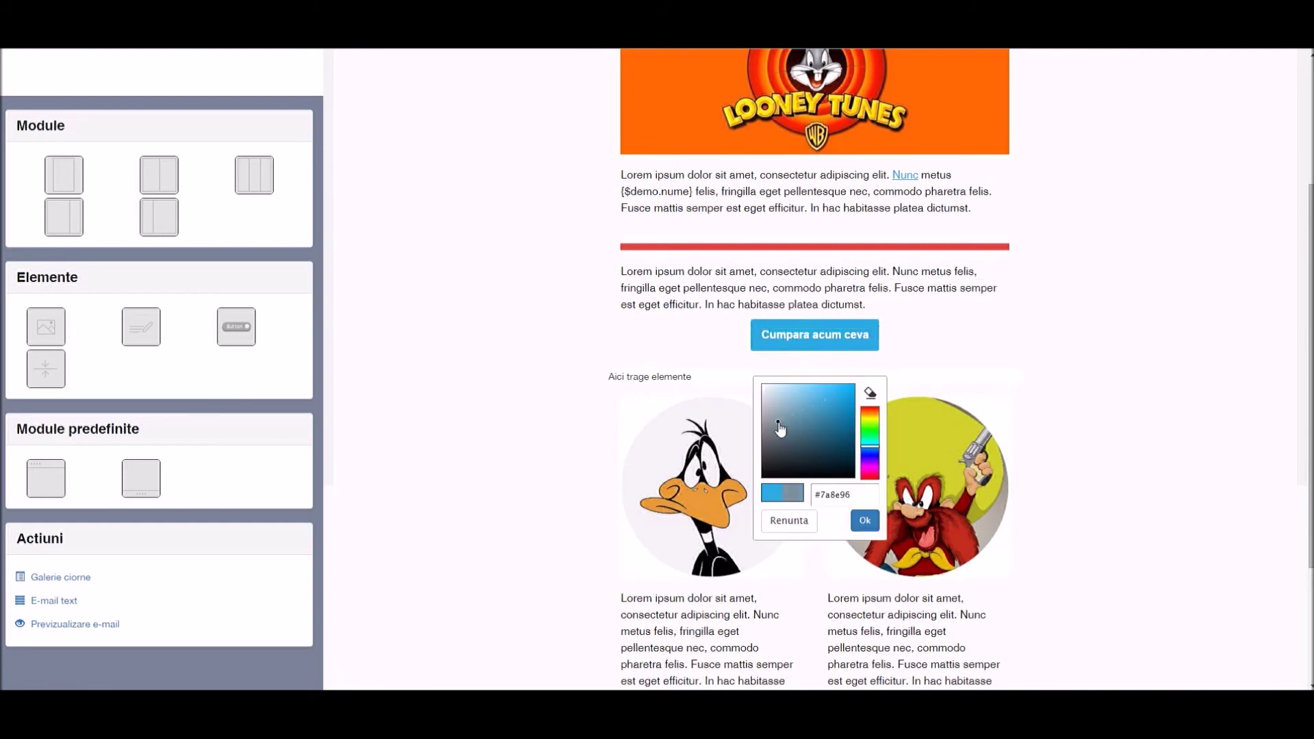
left_click(864, 520)
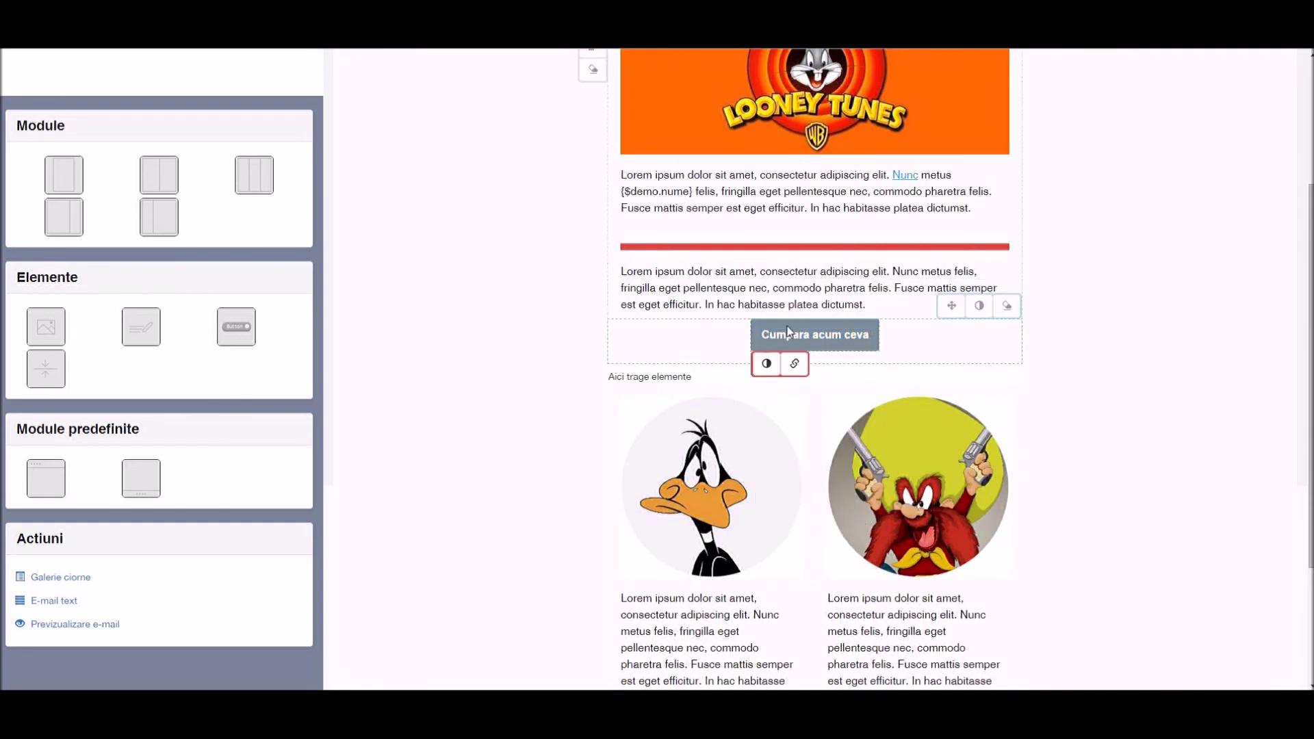
left_click(794, 363)
left_click(575, 135)
type("www.mail")
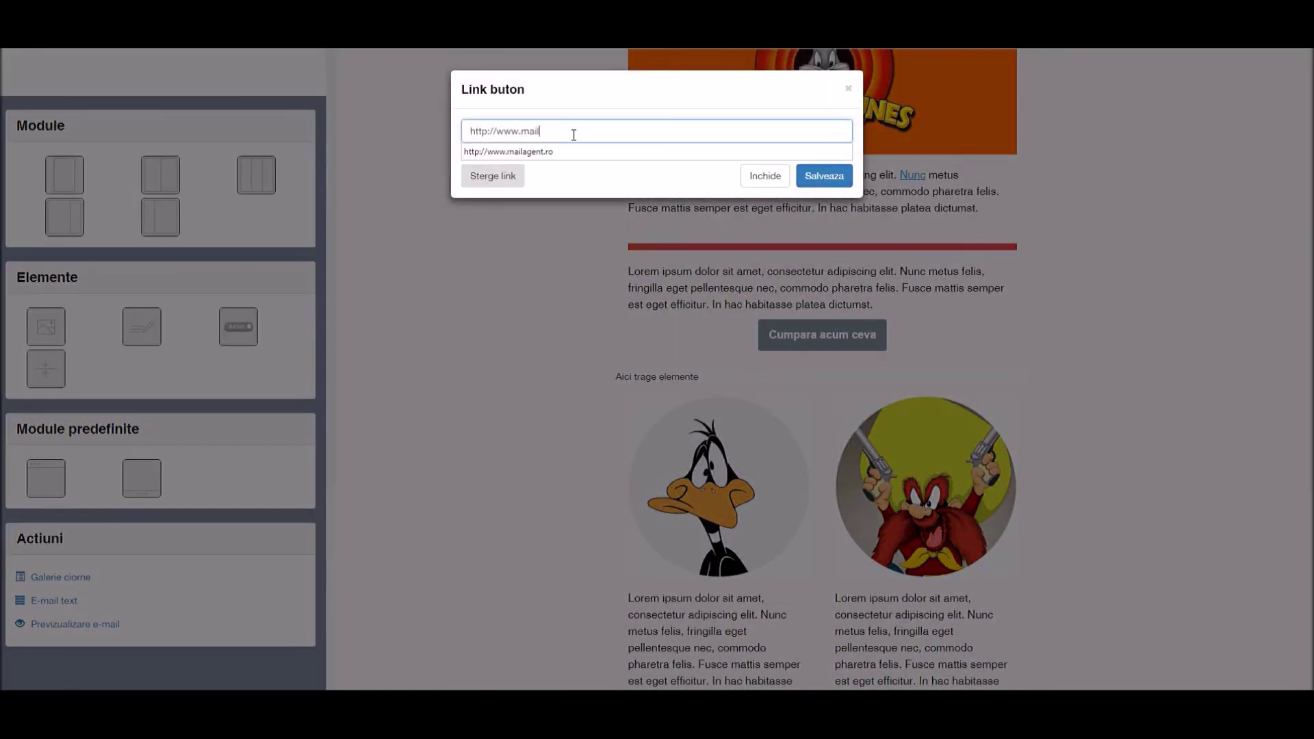
left_click(824, 175)
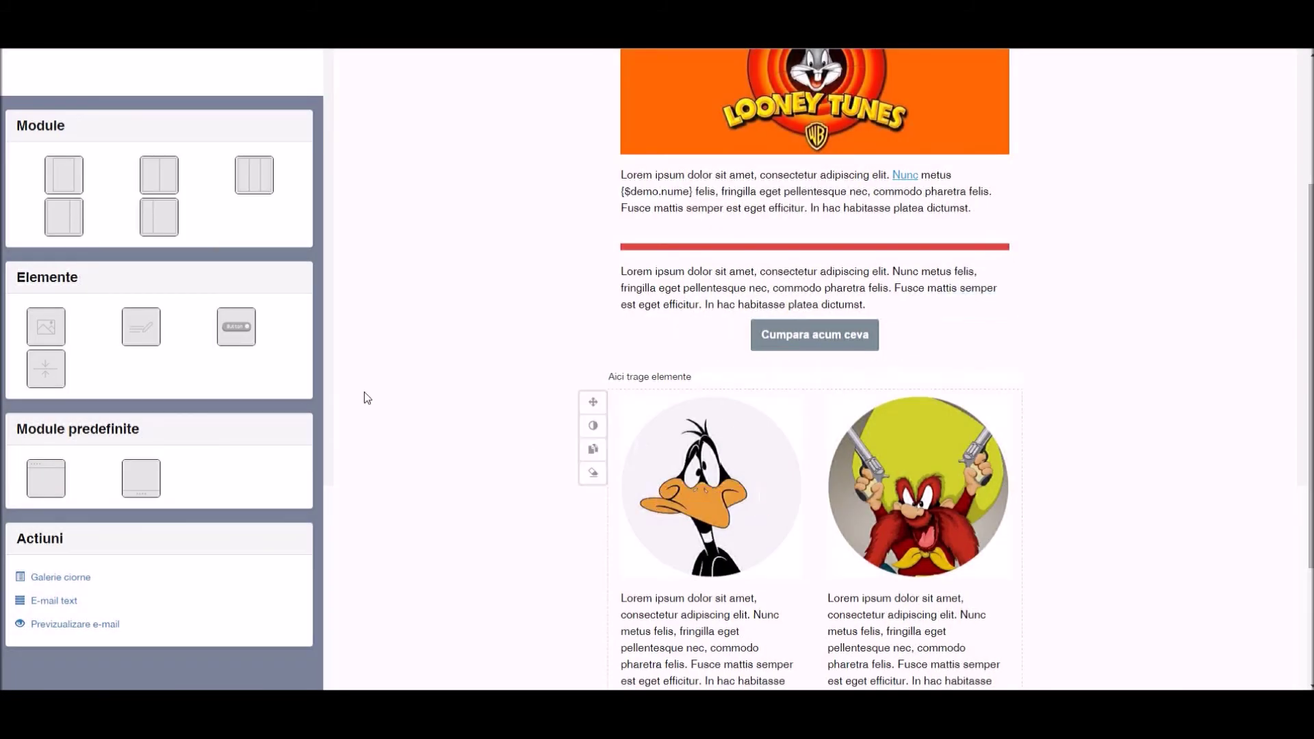
Preview the email's mobile version in a separate window and close the preview.
scroll(438, 386, "down", 3)
scroll(1108, 421, "up", 5)
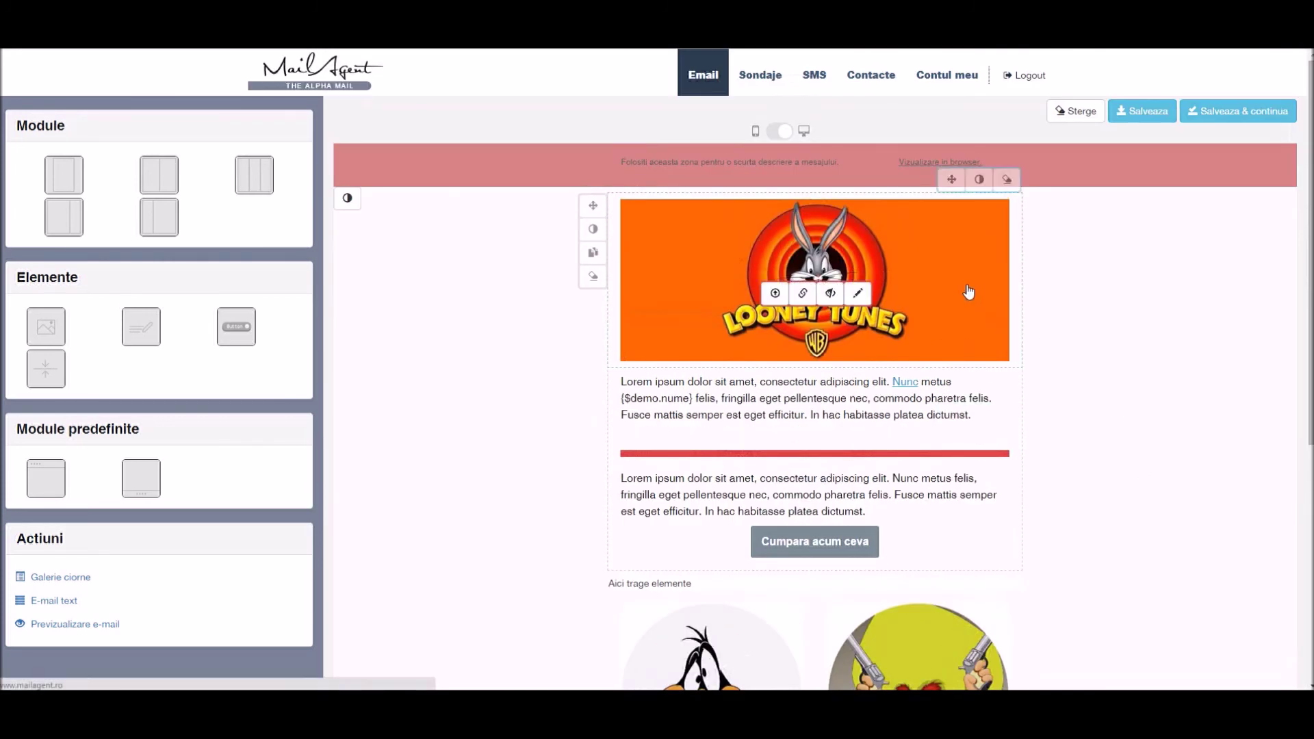
left_click(777, 132)
left_click_drag(162, 3, 640, 128)
left_click_drag(750, 227, 750, 199)
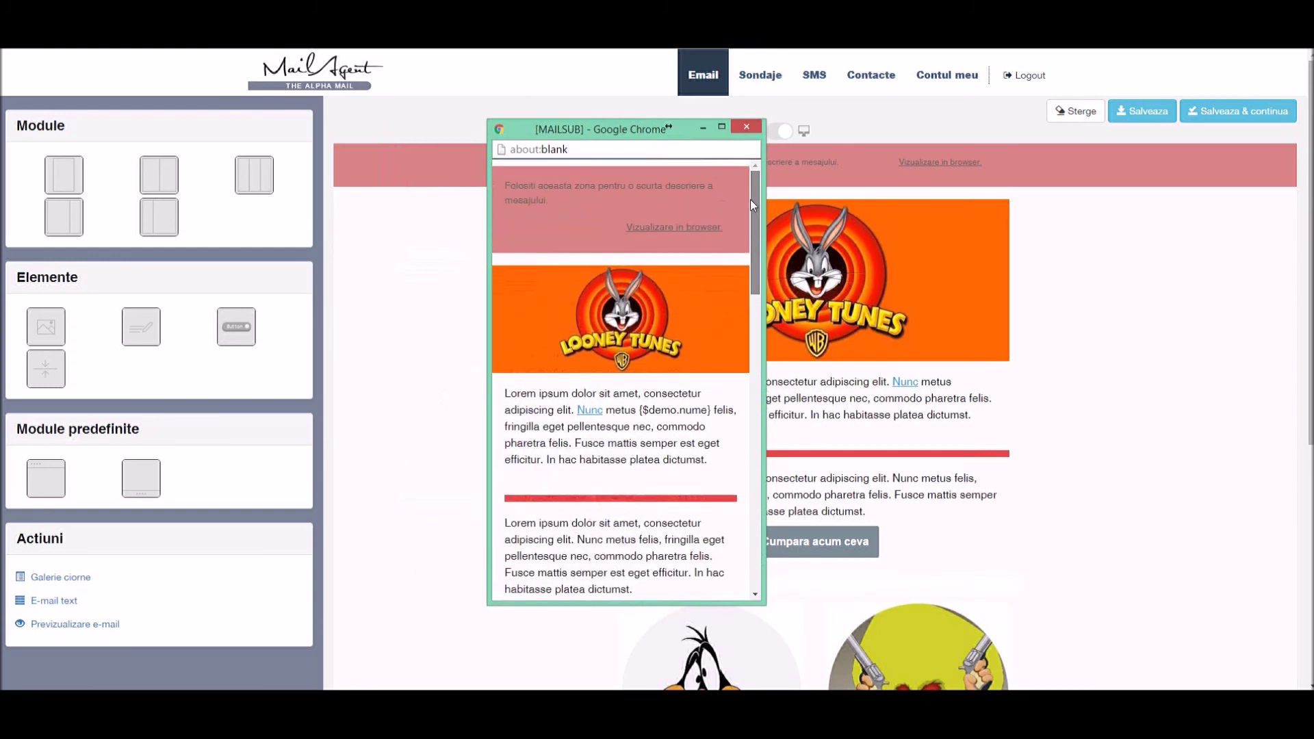
left_click(747, 125)
Delete the empty module between the button and the two-column image module.
scroll(540, 494, "down", 2)
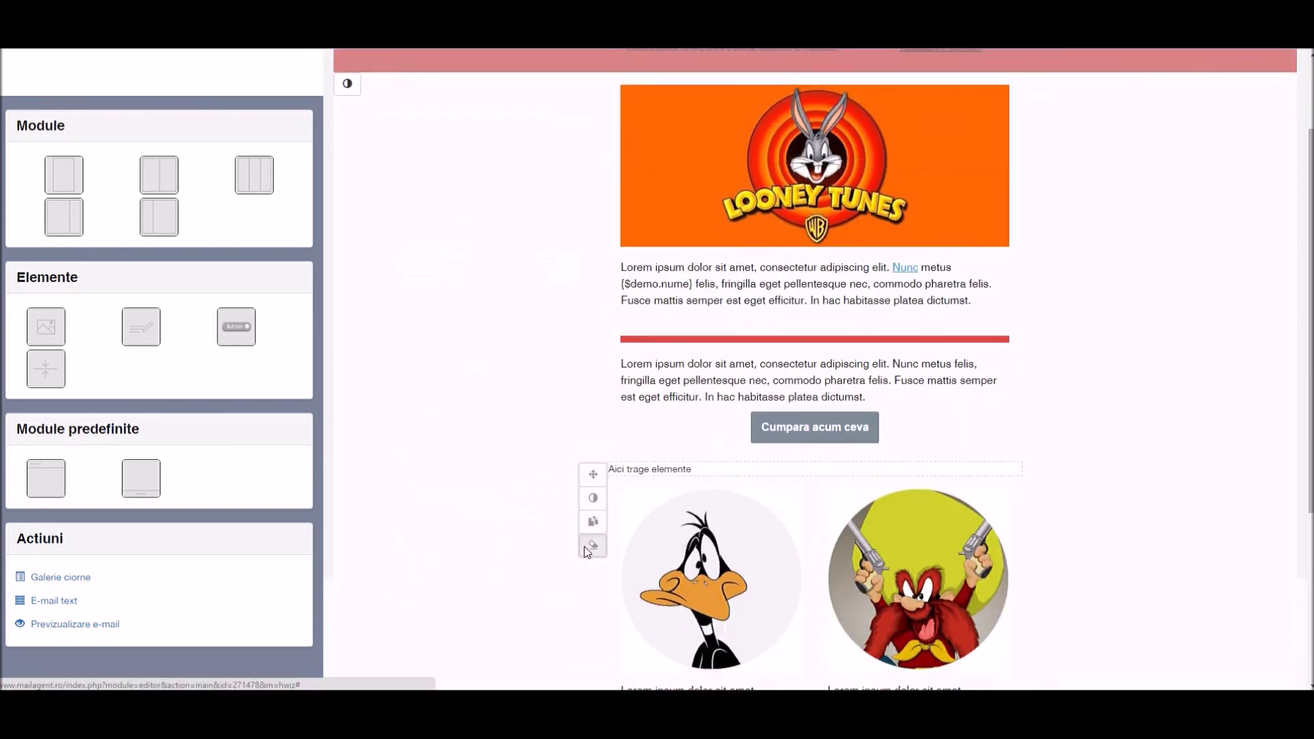
scroll(454, 407, "down", 2)
scroll(457, 390, "up", 3)
scroll(460, 379, "up", 2)
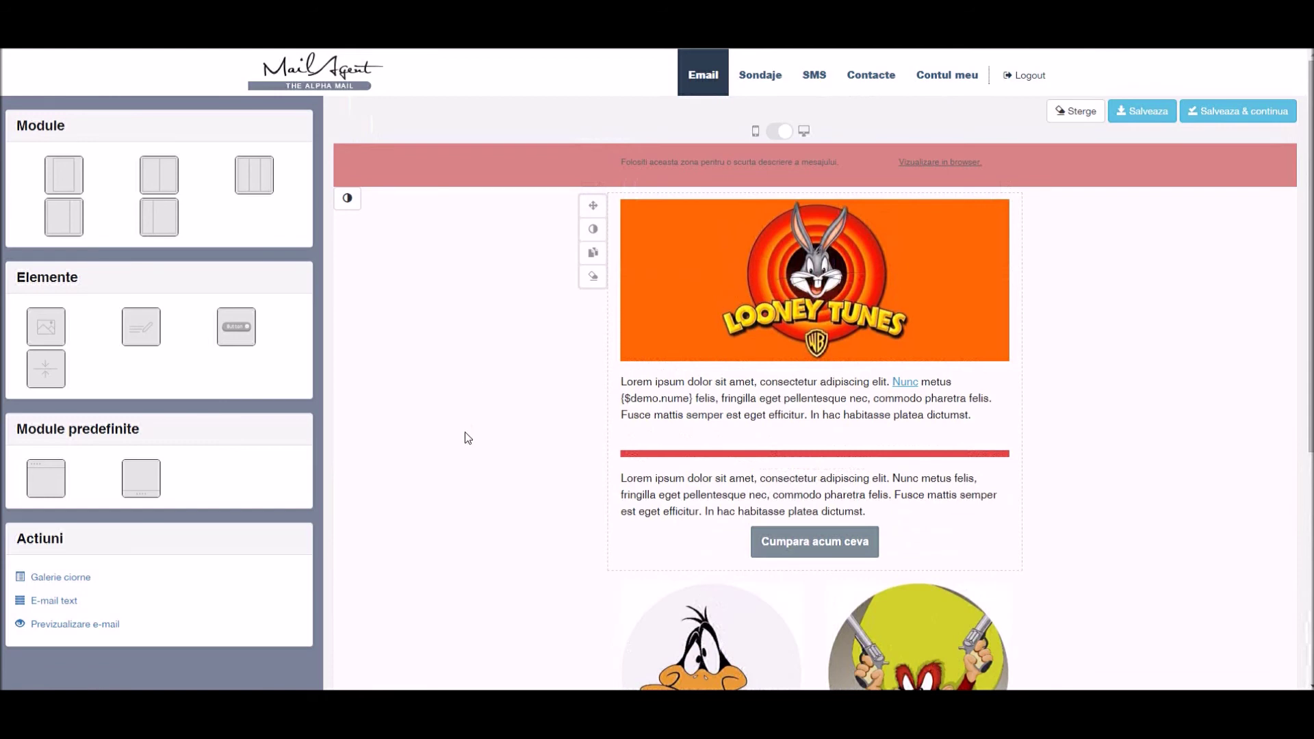
Open the email's plain-text version, close it without entering text, and review the layout.
left_click(66, 608)
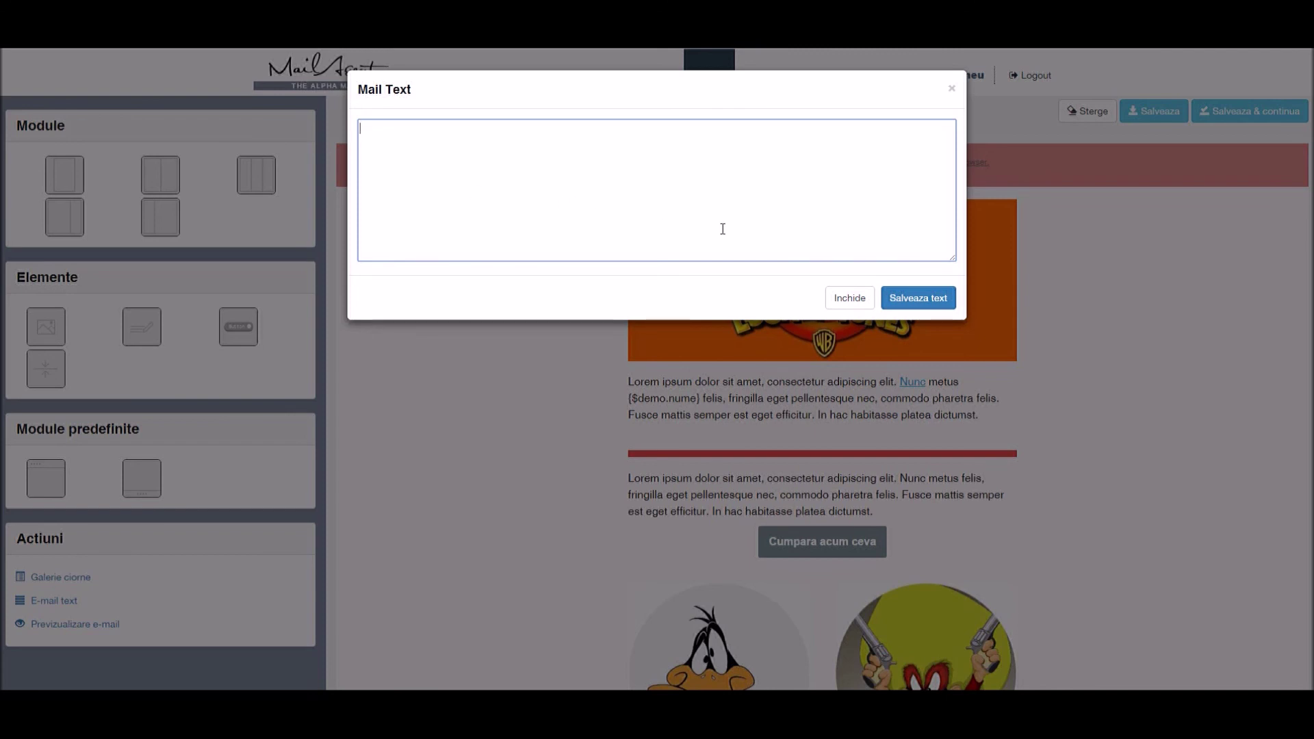
left_click(848, 298)
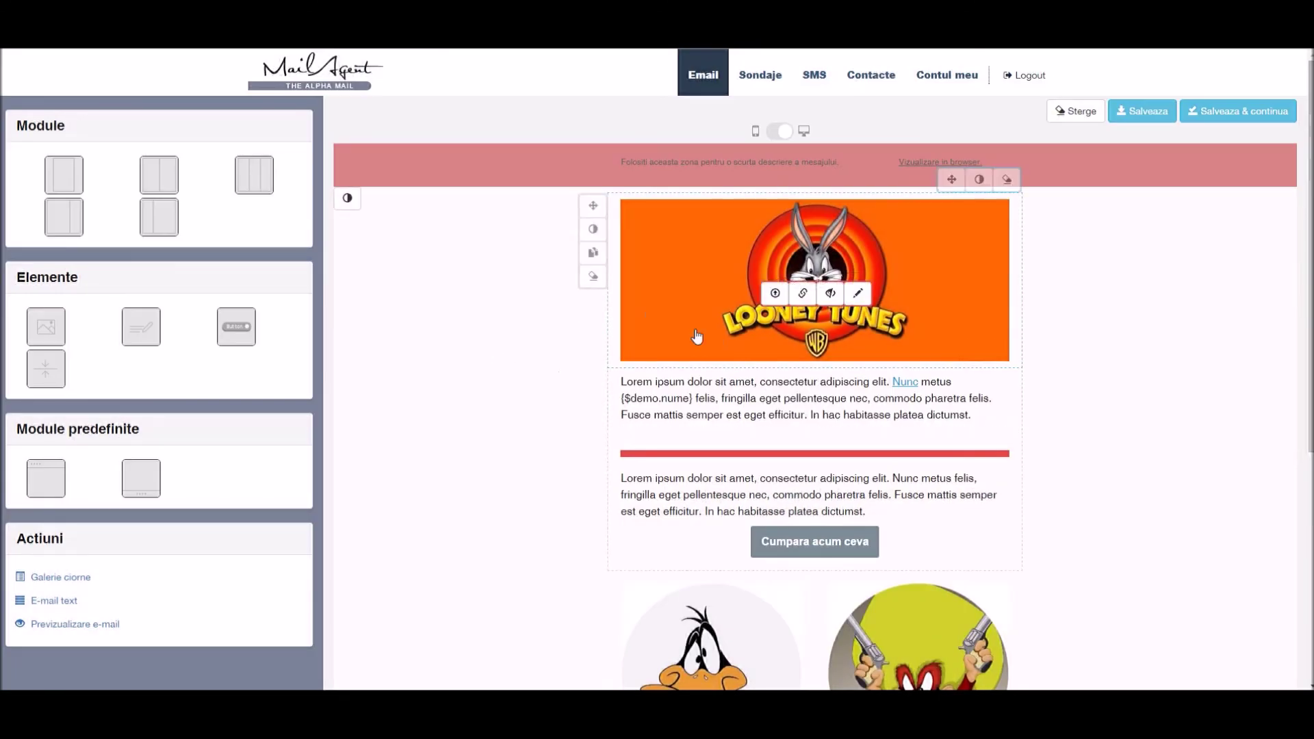
scroll(533, 363, "down", 3)
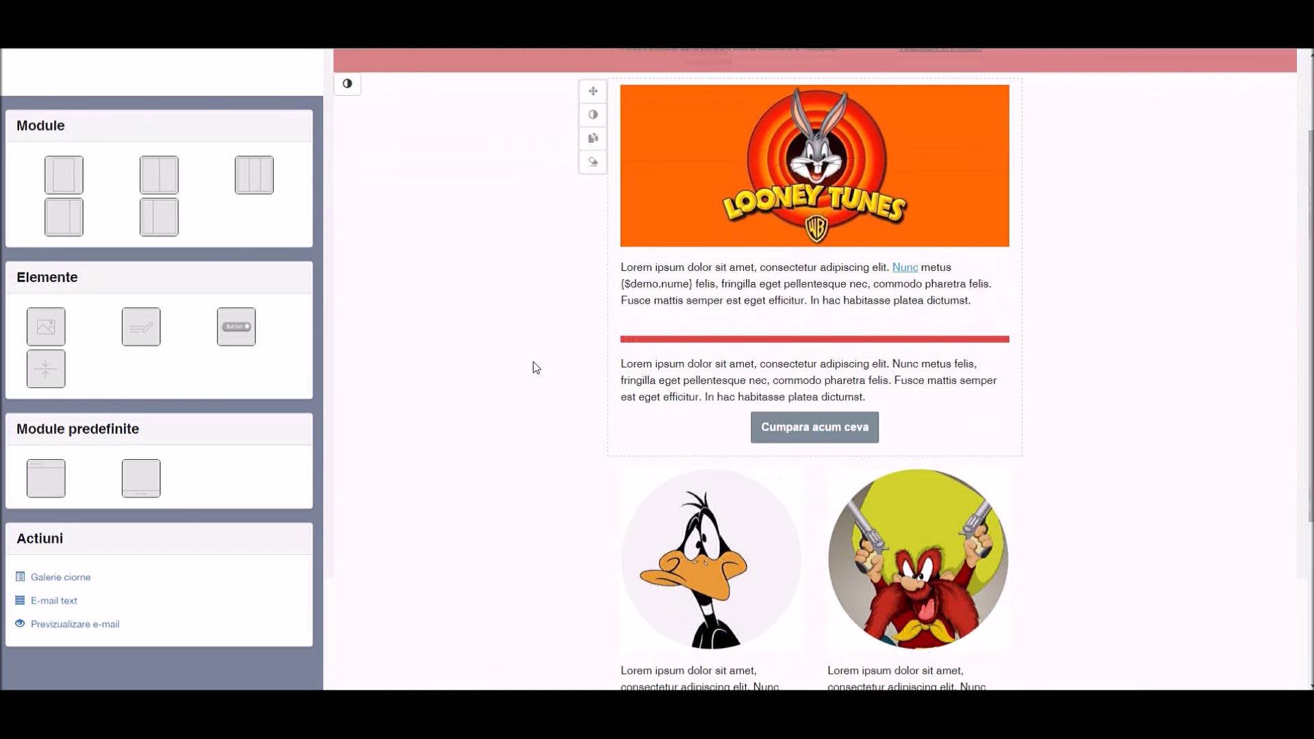
scroll(535, 368, "up", 3)
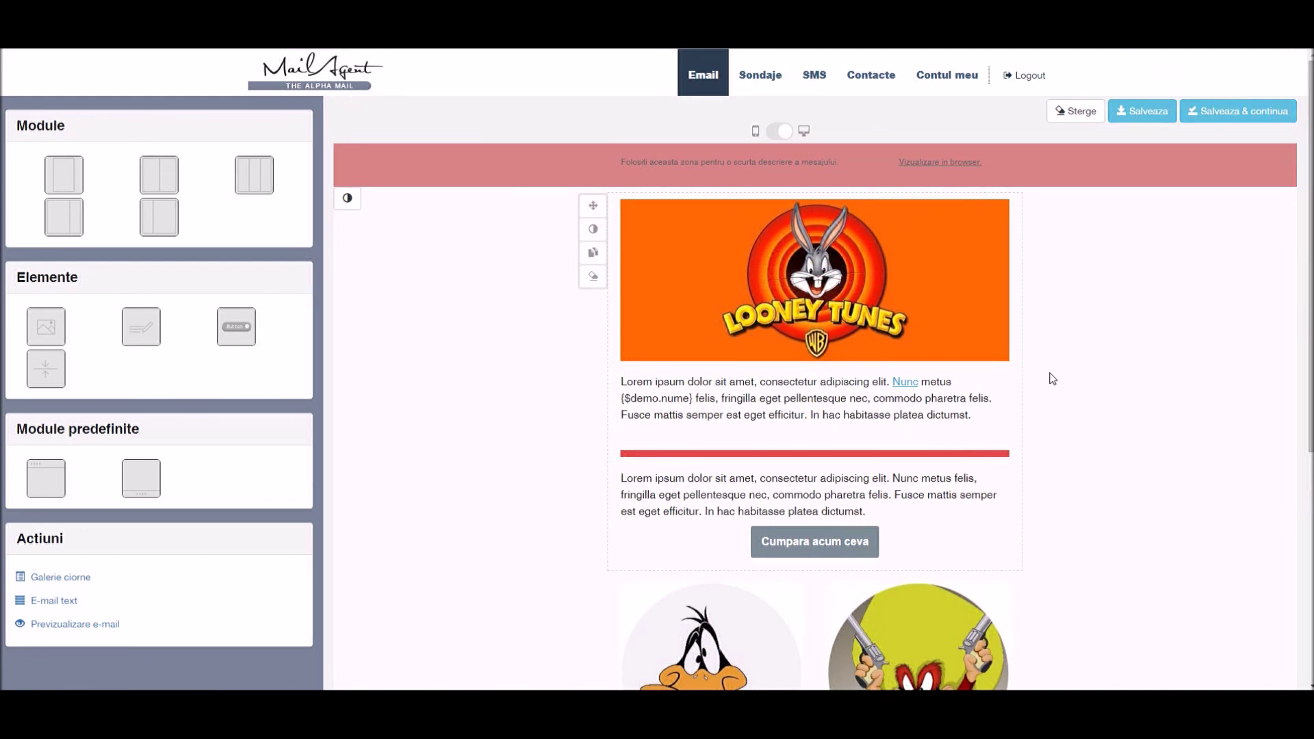
mouse_move(793, 288)
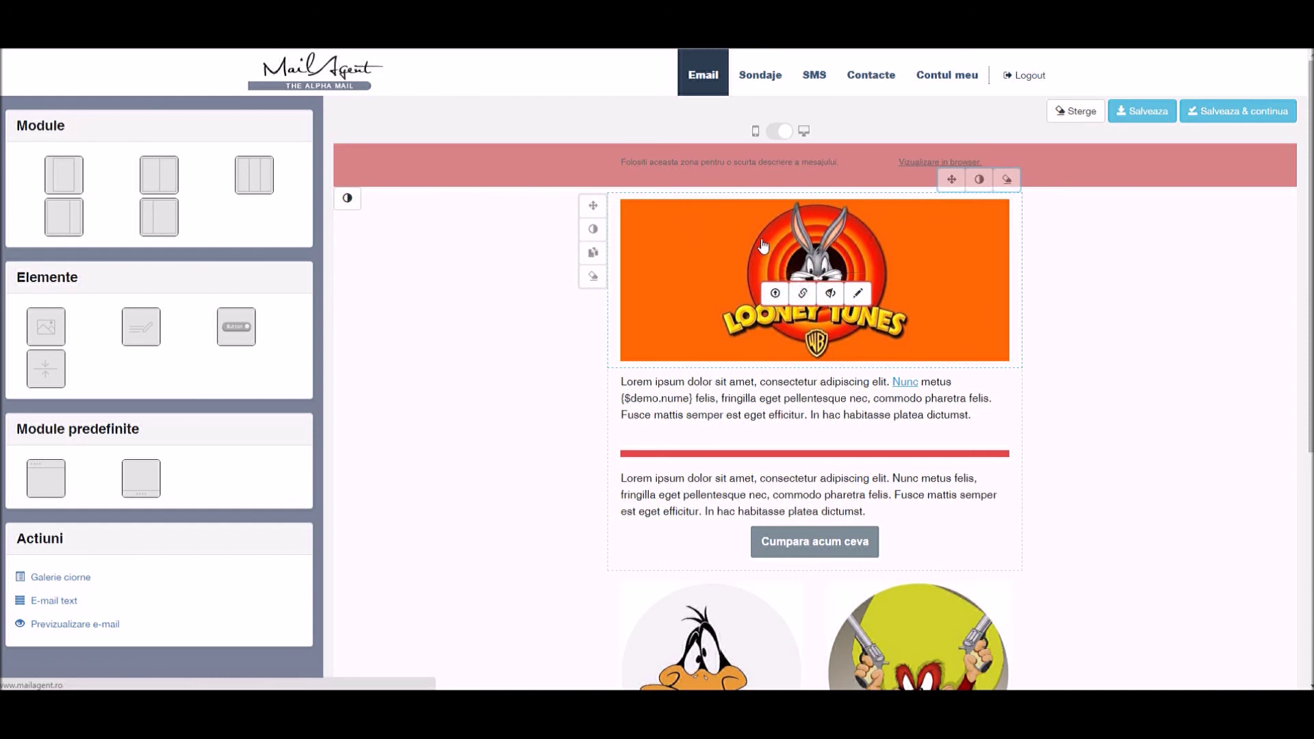
left_click(804, 399)
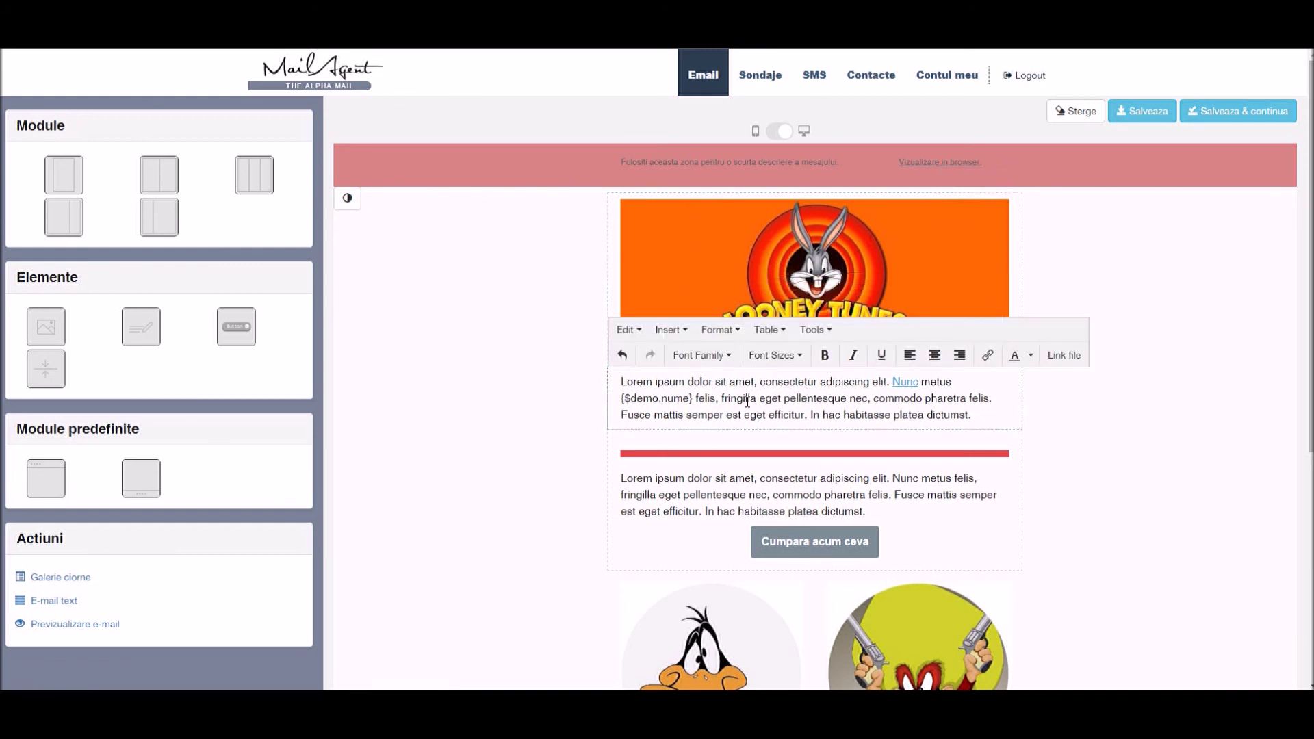
left_click_drag(718, 399, 988, 414)
left_click(969, 419)
left_click(986, 414)
left_click(1148, 439)
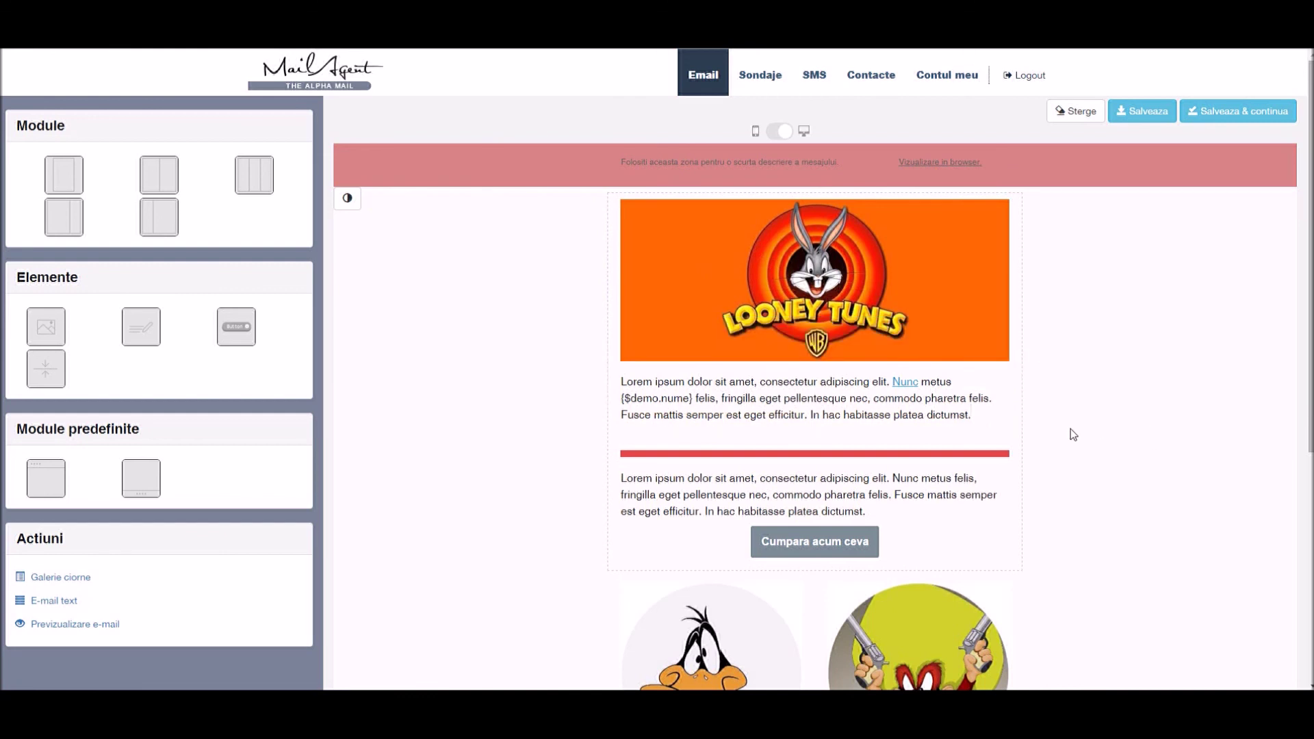